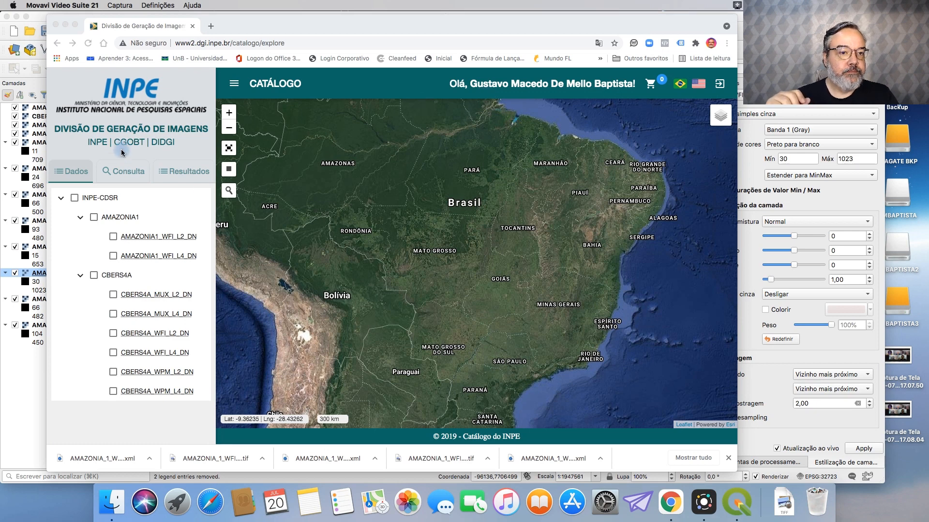
Select both AMAZONIA1 image collections, AMAZONIA1_WFI_L2_DN and AMAZONIA1_WFI_L4_DN, for the catalogue search
{"action": "left_click", "coordinate": [112, 255]}
{"action": "left_click", "coordinate": [113, 237]}
{"action": "left_click", "coordinate": [113, 257]}
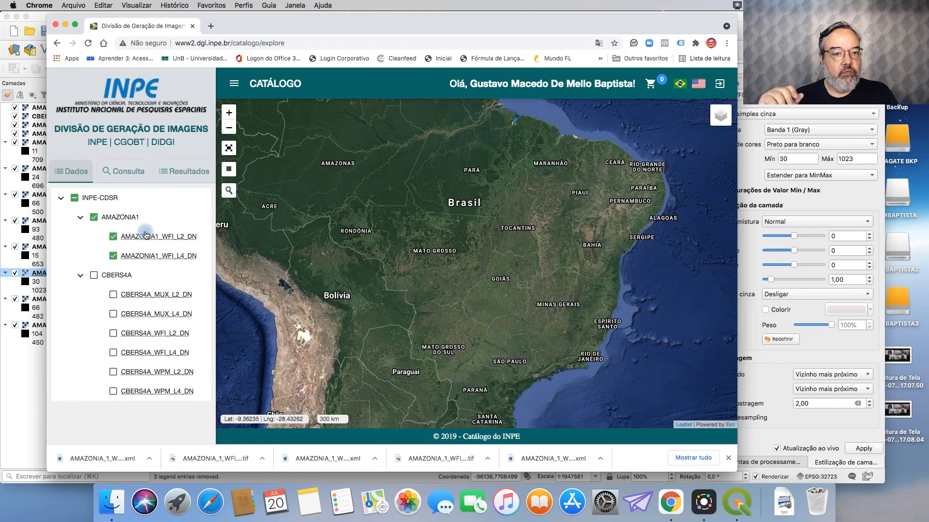
Draw a rectangular search area around Brasília on the map and filter the catalogue for scenes within it
{"action": "left_click", "coordinate": [110, 179]}
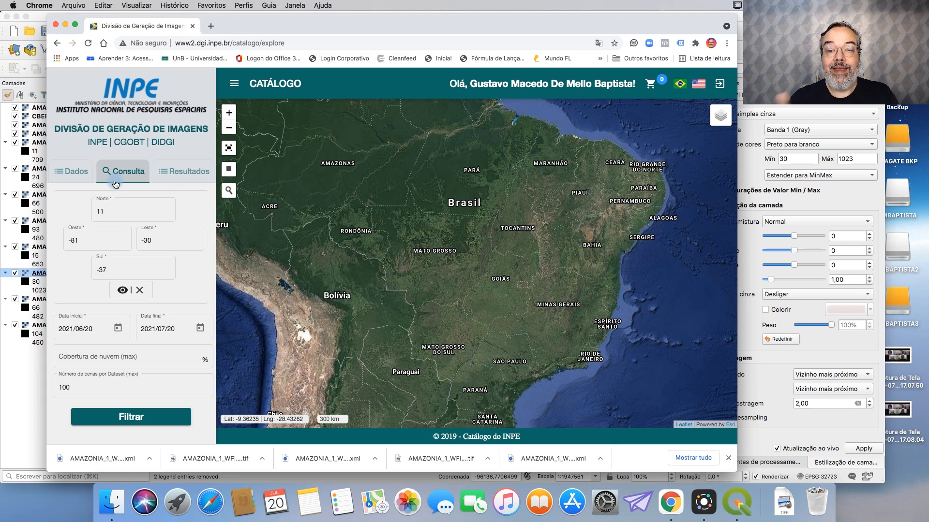
{"action": "left_click", "coordinate": [130, 203]}
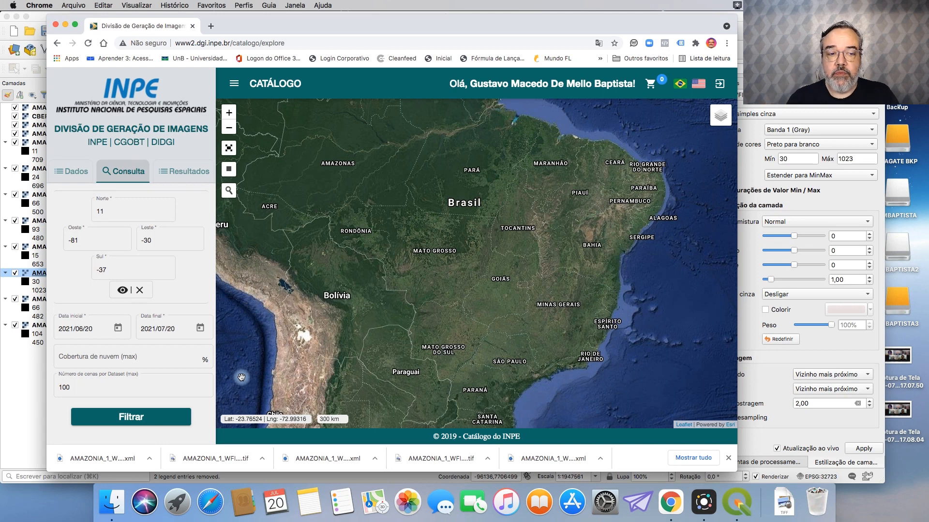
{"action": "left_click", "coordinate": [66, 331]}
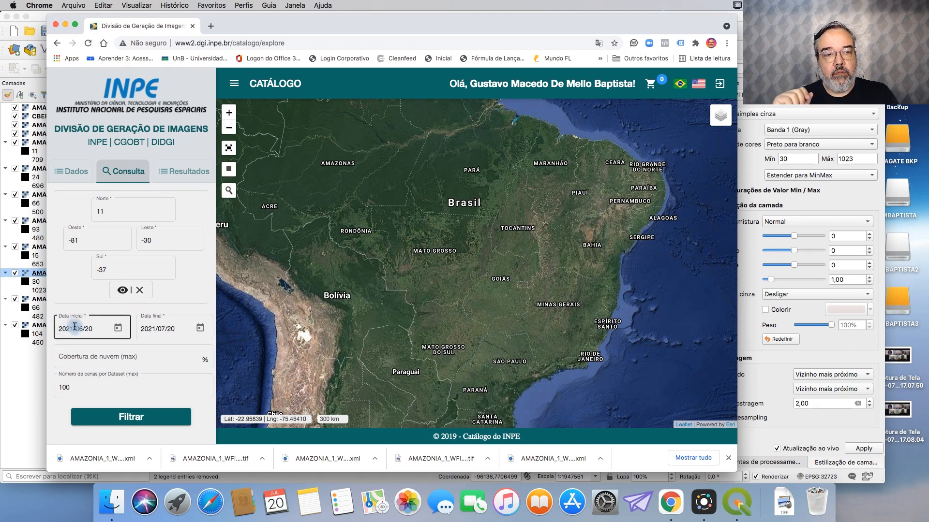
{"action": "left_click", "coordinate": [228, 169]}
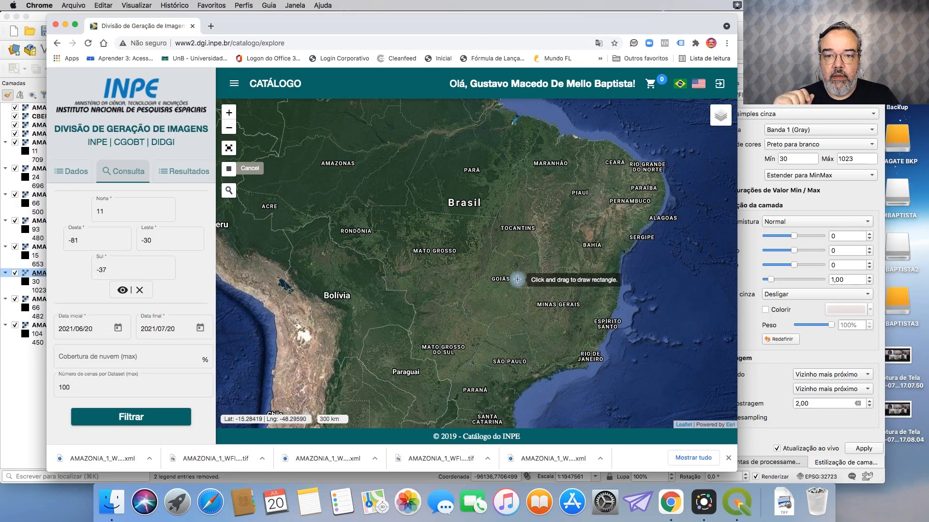
{"action": "left_click_drag", "start_coordinate": [515, 279], "coordinate": [526, 290]}
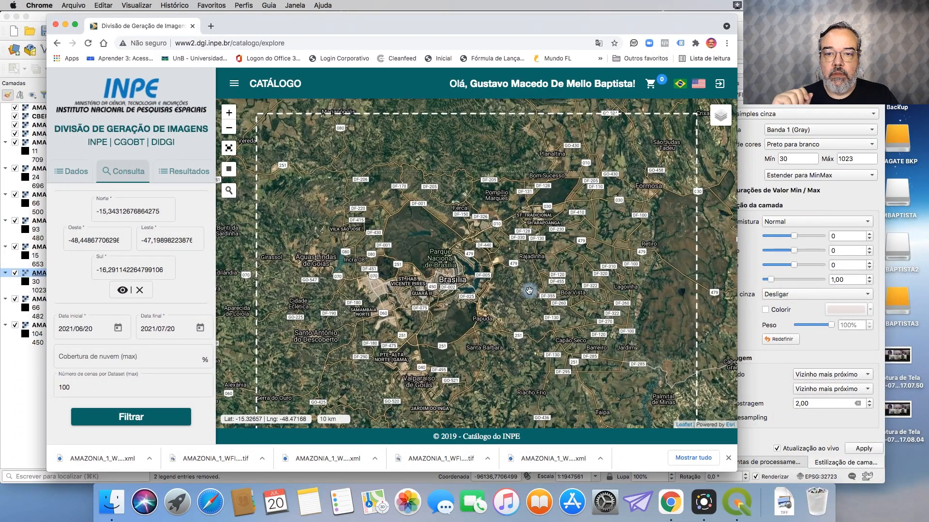
{"action": "left_click", "coordinate": [84, 334]}
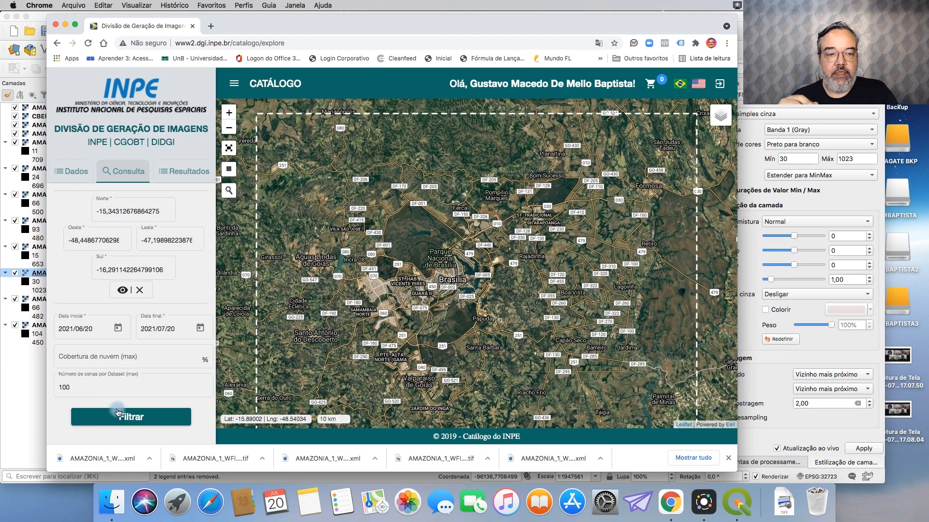
{"action": "left_click", "coordinate": [131, 421]}
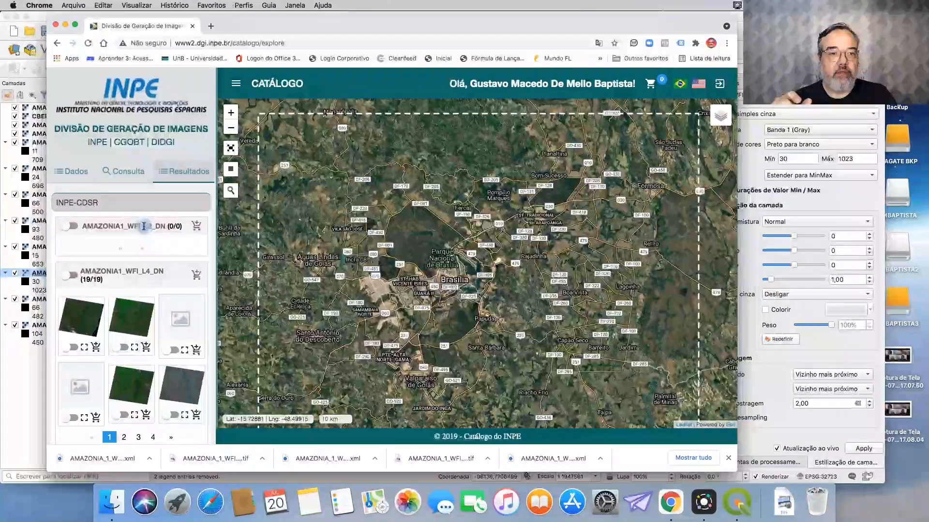
Compare the L2 and L4 result groups and view the metadata of the 2021-07-10 WFI scene, path 35, row 18
{"action": "left_click_drag", "start_coordinate": [145, 226], "coordinate": [152, 227]}
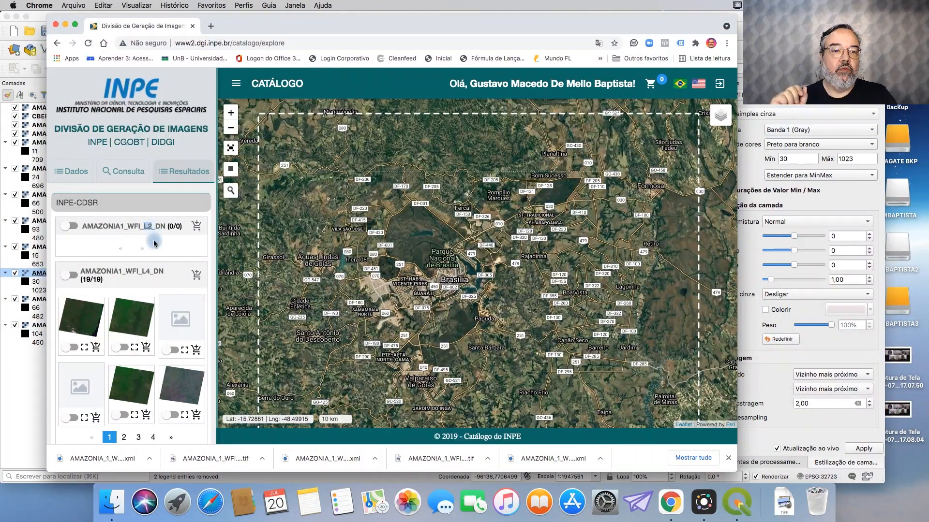
{"action": "left_click_drag", "start_coordinate": [143, 271], "coordinate": [150, 271]}
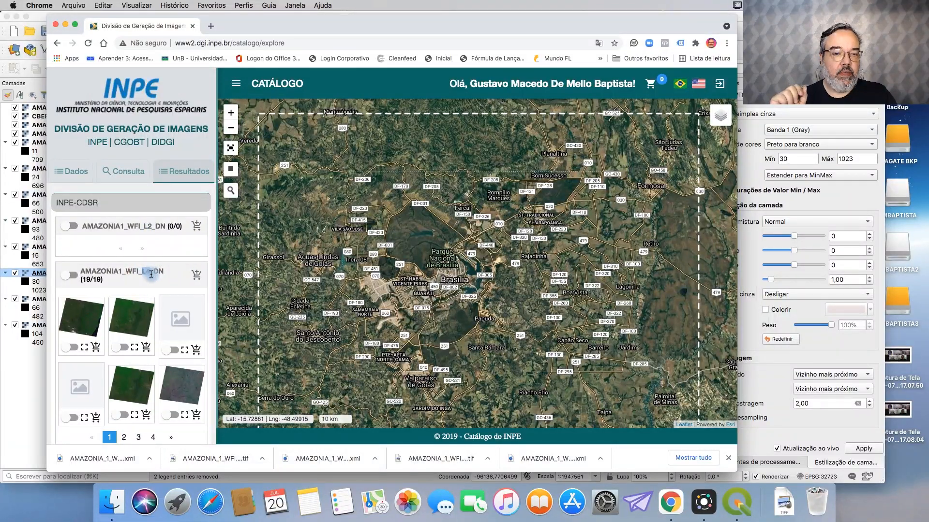
{"action": "left_click", "coordinate": [181, 385]}
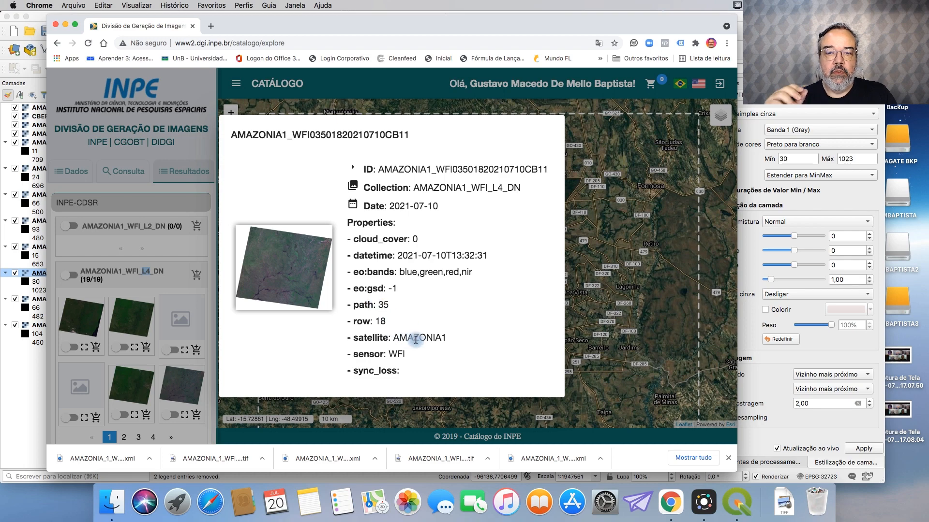
{"action": "left_click", "coordinate": [177, 289]}
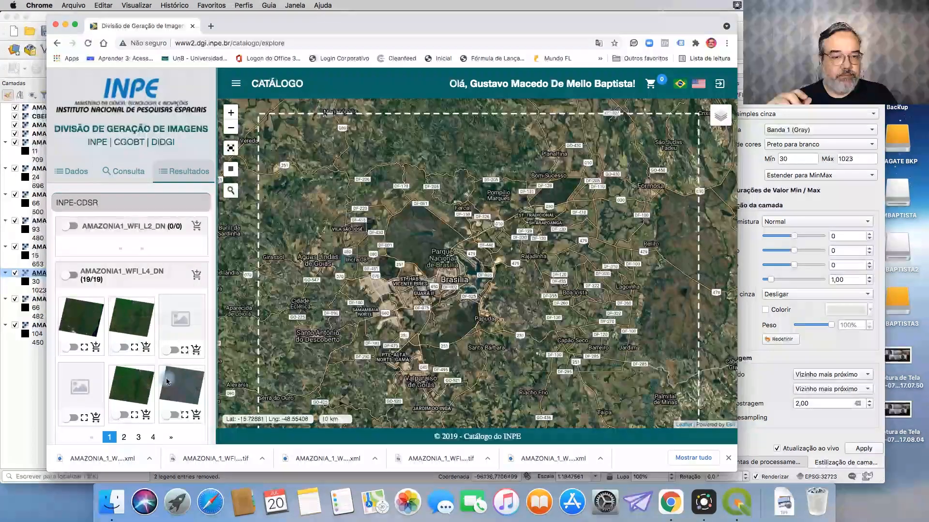
Overlay the 2021-07-10 L4 scene on the map and examine its full footprint over Brazil
{"action": "left_click", "coordinate": [168, 415]}
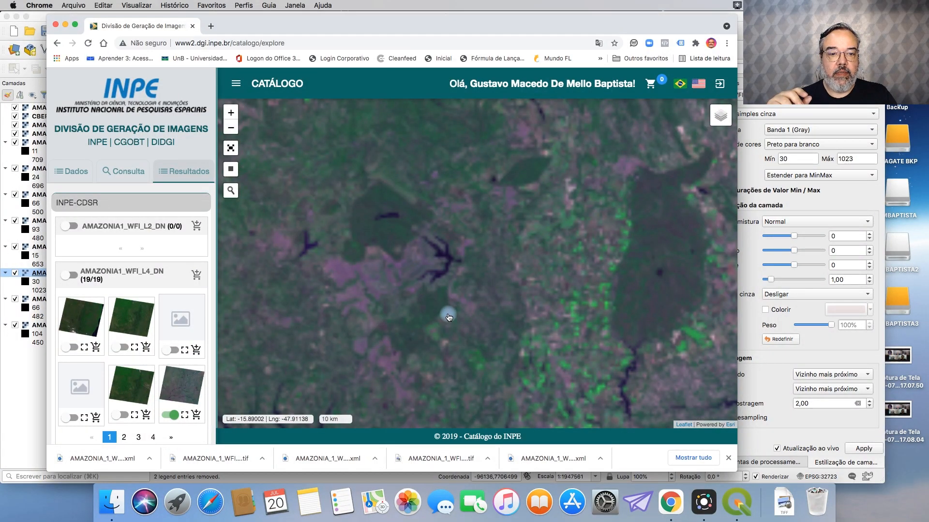
{"action": "scroll", "coordinate": [448, 316], "scroll_direction": "down", "scroll_amount": 5}
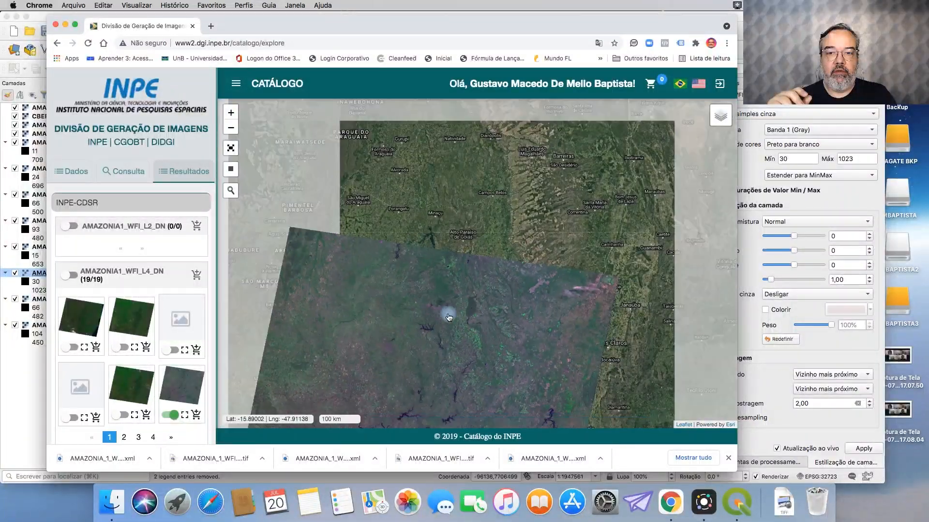
{"action": "left_click_drag", "start_coordinate": [443, 276], "coordinate": [453, 200]}
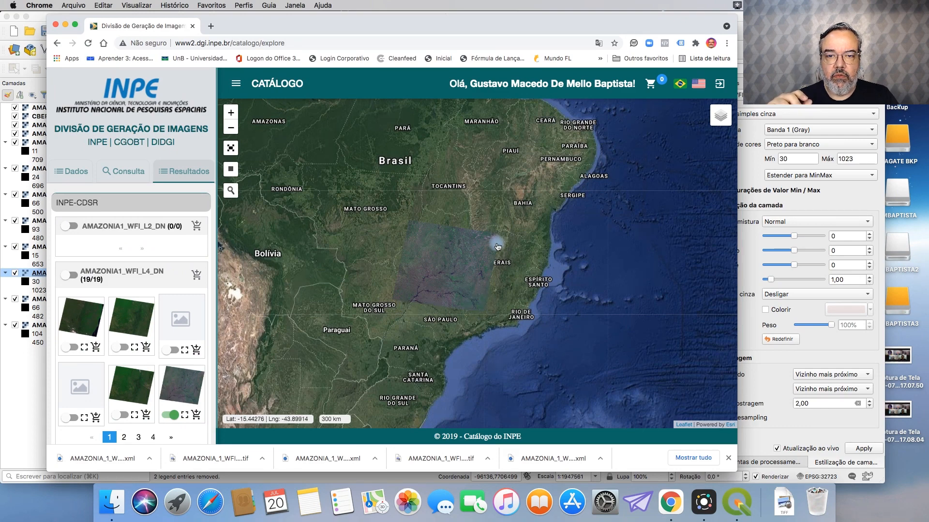
{"action": "scroll", "coordinate": [497, 248], "scroll_direction": "down", "scroll_amount": 2}
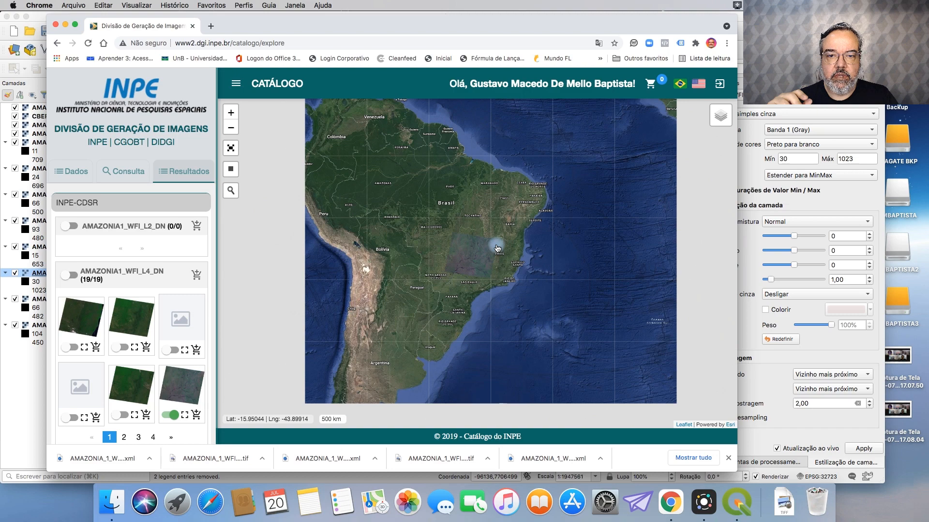
{"action": "scroll", "coordinate": [497, 248], "scroll_direction": "up", "scroll_amount": 2}
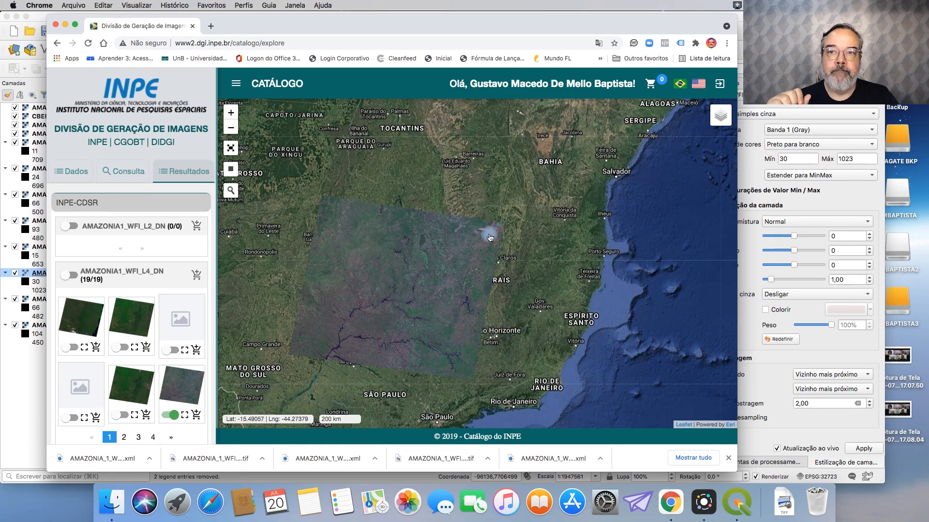
Add the 2021-07-10 scene to the cart and review its download options
{"action": "left_click", "coordinate": [196, 417]}
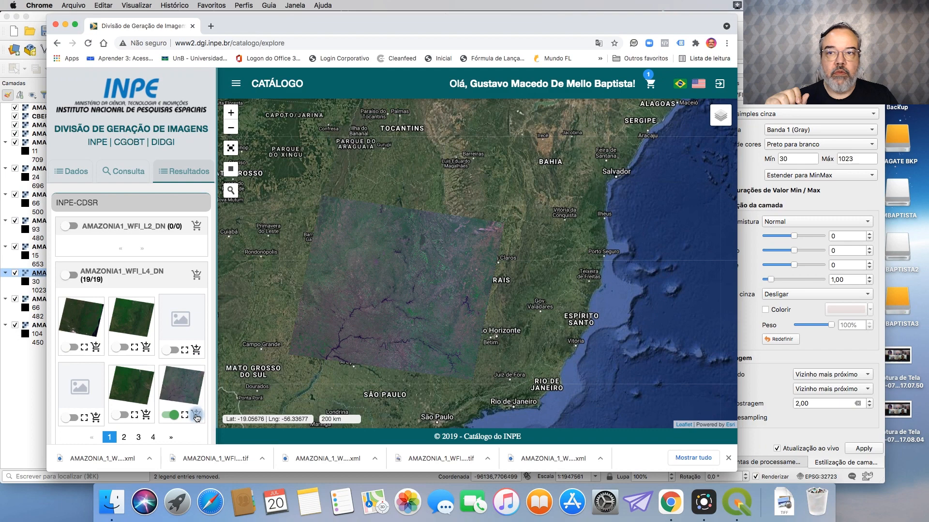
{"action": "left_click", "coordinate": [653, 85]}
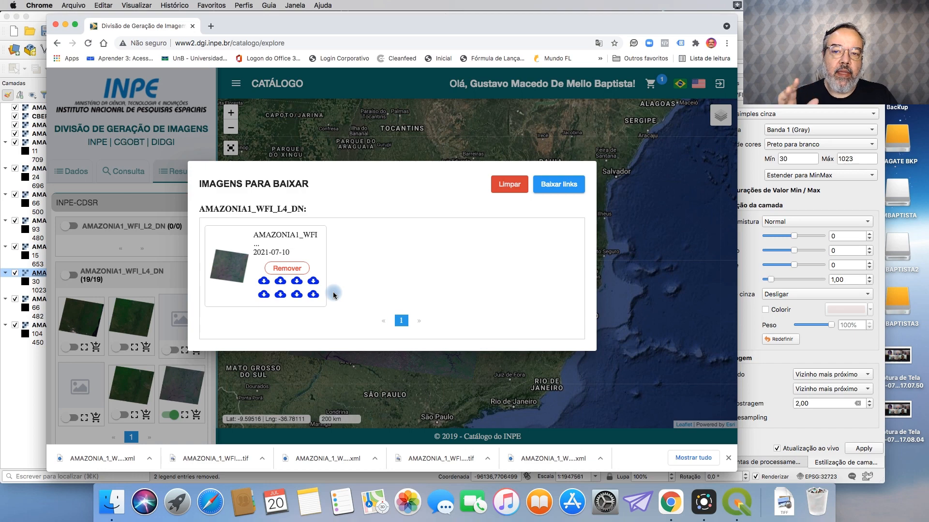
{"action": "left_click", "coordinate": [394, 136]}
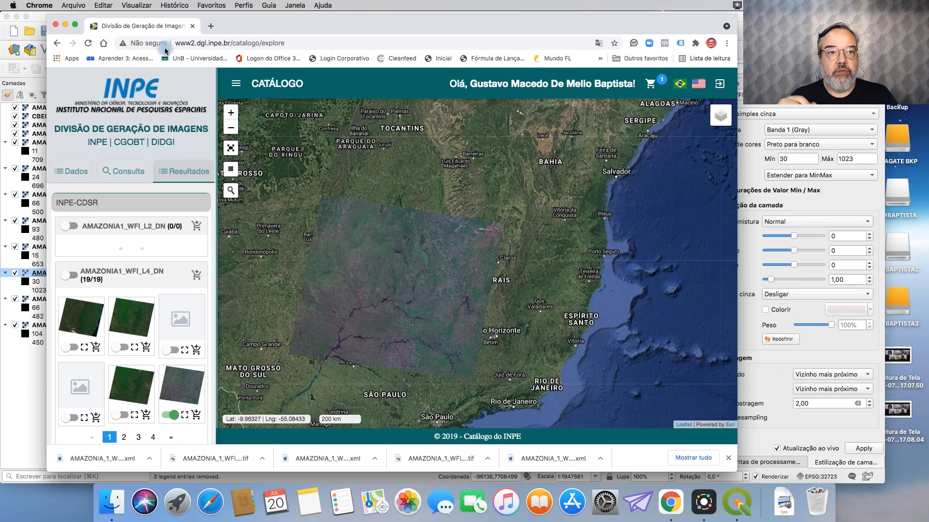
Switch to QGIS and show the full extent of all loaded satellite images
{"action": "left_click", "coordinate": [66, 26]}
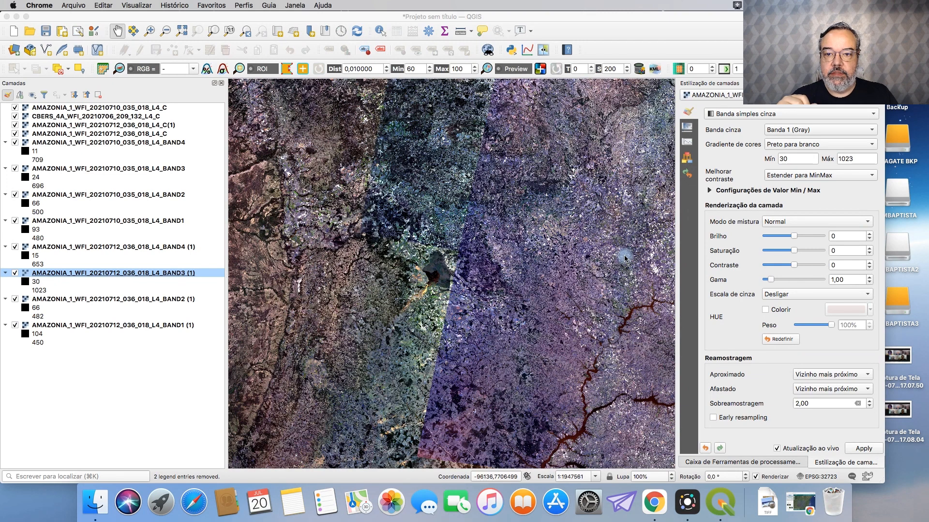
{"action": "left_click", "coordinate": [186, 32]}
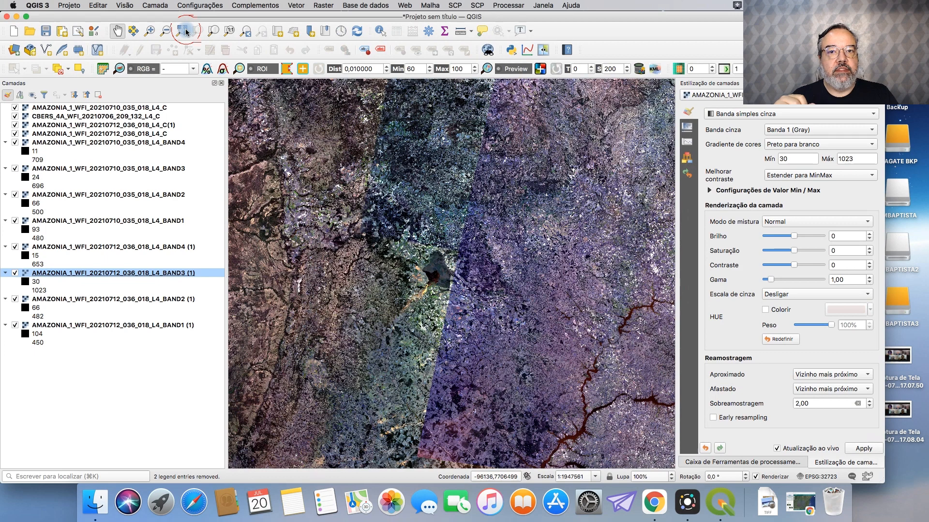
{"action": "left_click", "coordinate": [185, 32]}
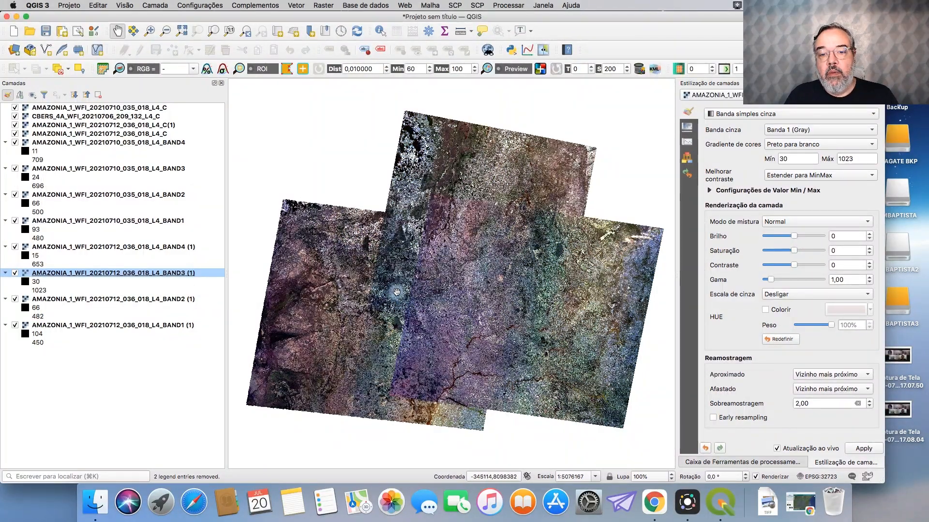
{"action": "scroll", "coordinate": [396, 292], "scroll_direction": "up", "scroll_amount": 1}
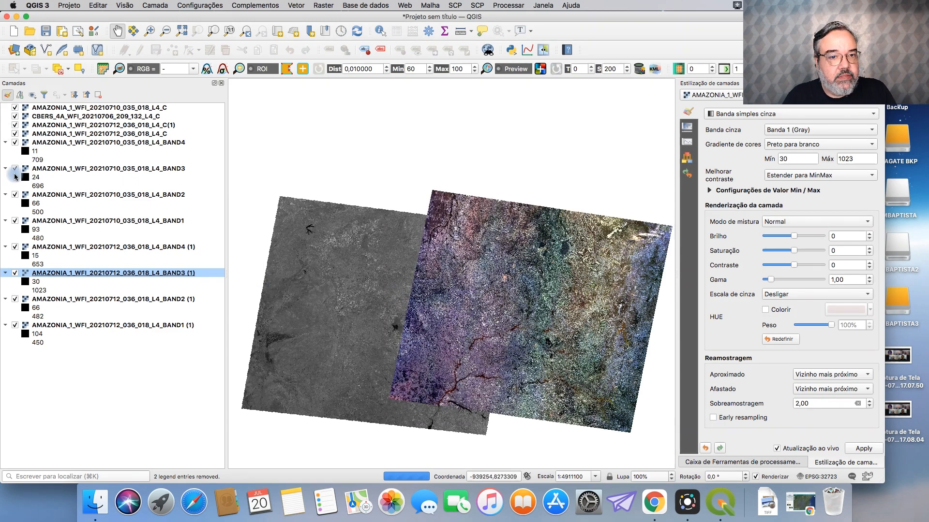
Hide all eight single-band AMAZONIA_1 layers, BAND1 to BAND4 of both the 20210710 and 20210712 scenes
{"action": "left_click", "coordinate": [16, 169]}
{"action": "left_click", "coordinate": [15, 142]}
{"action": "left_click", "coordinate": [15, 195]}
{"action": "left_click", "coordinate": [15, 221]}
{"action": "left_click", "coordinate": [15, 247]}
{"action": "left_click", "coordinate": [15, 273]}
{"action": "left_click", "coordinate": [15, 299]}
{"action": "left_click", "coordinate": [15, 325]}
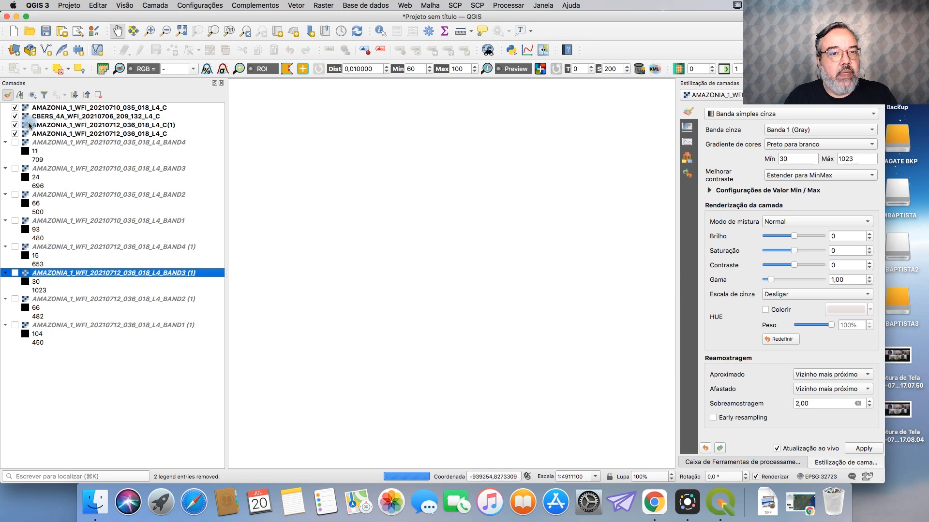
Hide the AMAZONIA_1_WFI_20210712_036_018_L4_C and CBERS_4A composites, and inspect the southern overlap of the two remaining images
{"action": "left_click", "coordinate": [15, 133]}
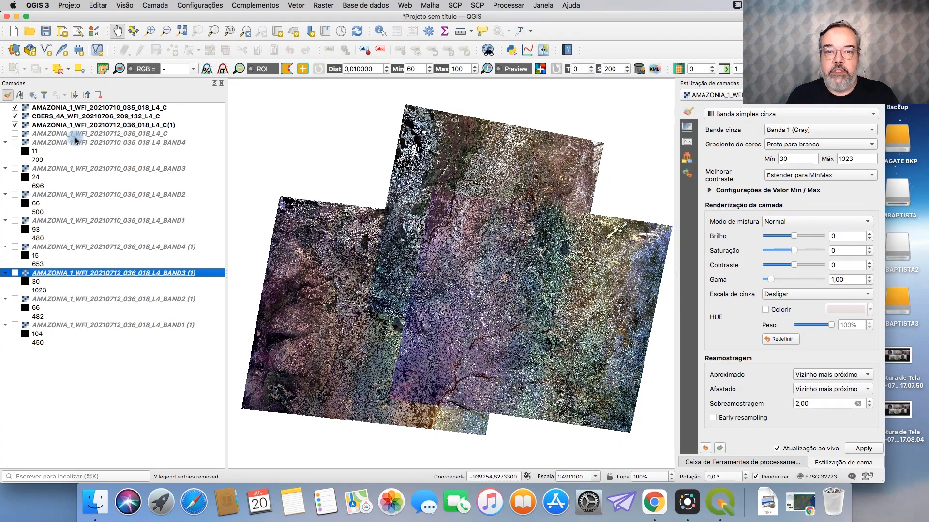
{"action": "left_click", "coordinate": [15, 118]}
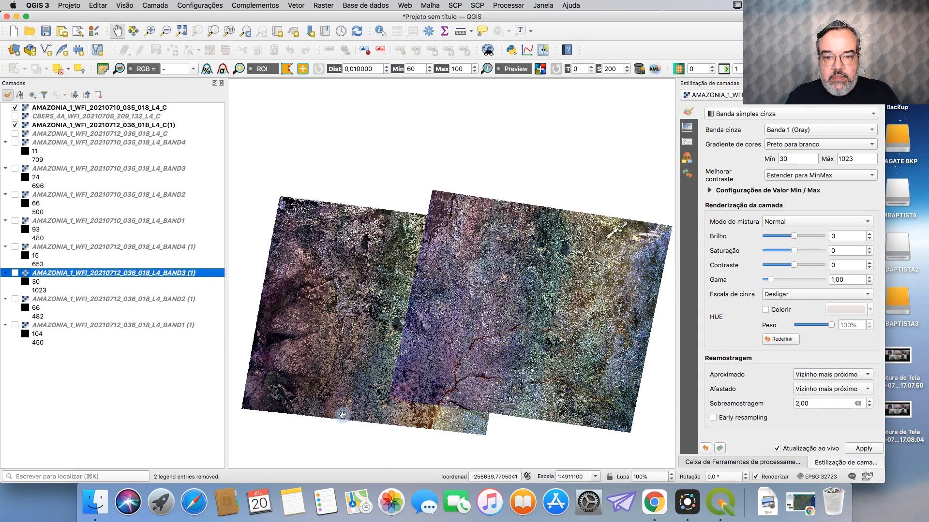
{"action": "left_click", "coordinate": [149, 31]}
{"action": "left_click_drag", "start_coordinate": [382, 383], "coordinate": [524, 468]}
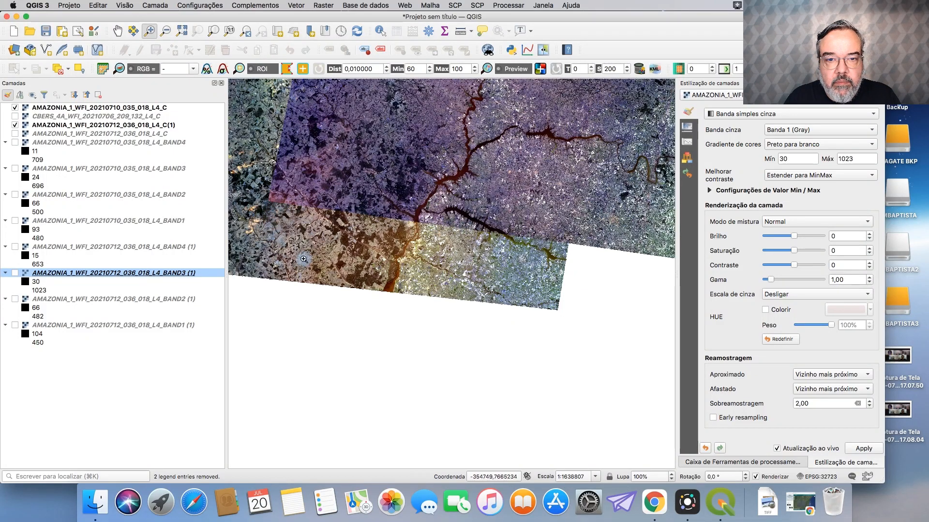
{"action": "left_click", "coordinate": [182, 31]}
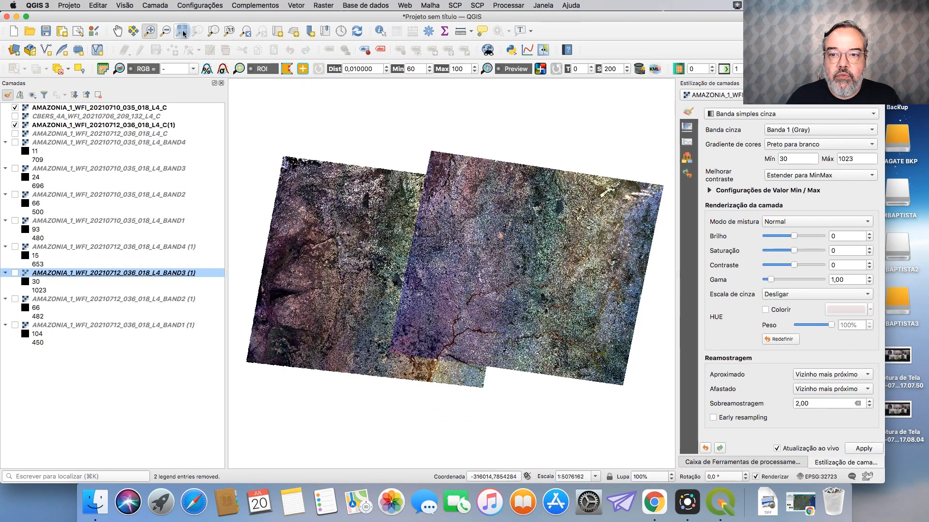
Assign Banda 3 to red and Banda 1 (Gray) to blue for the AMAZONIA_1_WFI_20210710_035_018_L4_C composite
{"action": "left_click", "coordinate": [81, 109]}
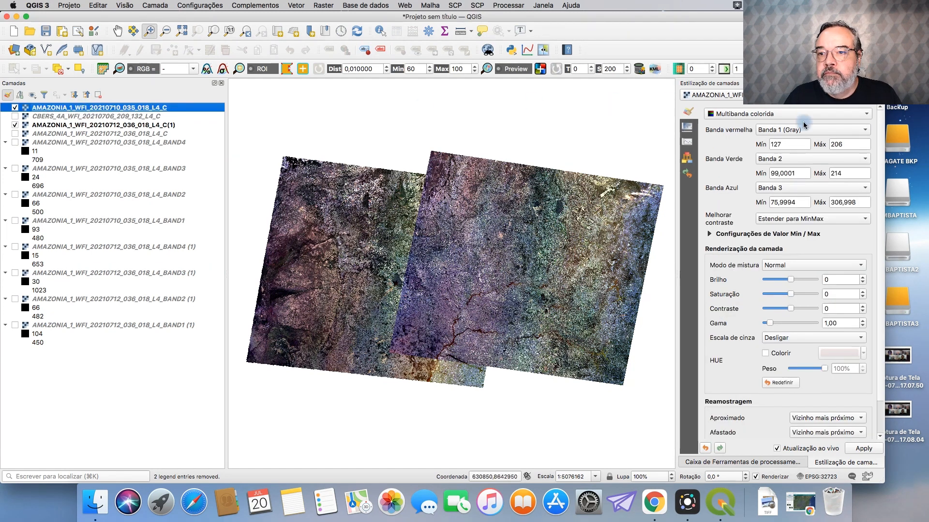
{"action": "left_click", "coordinate": [791, 134]}
{"action": "left_click", "coordinate": [791, 155]}
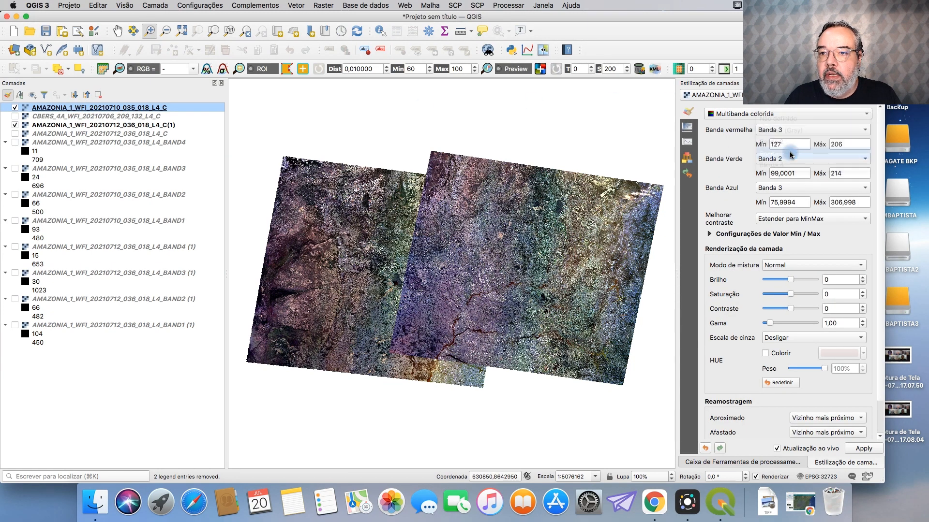
{"action": "left_click", "coordinate": [797, 189]}
{"action": "left_click", "coordinate": [780, 164]}
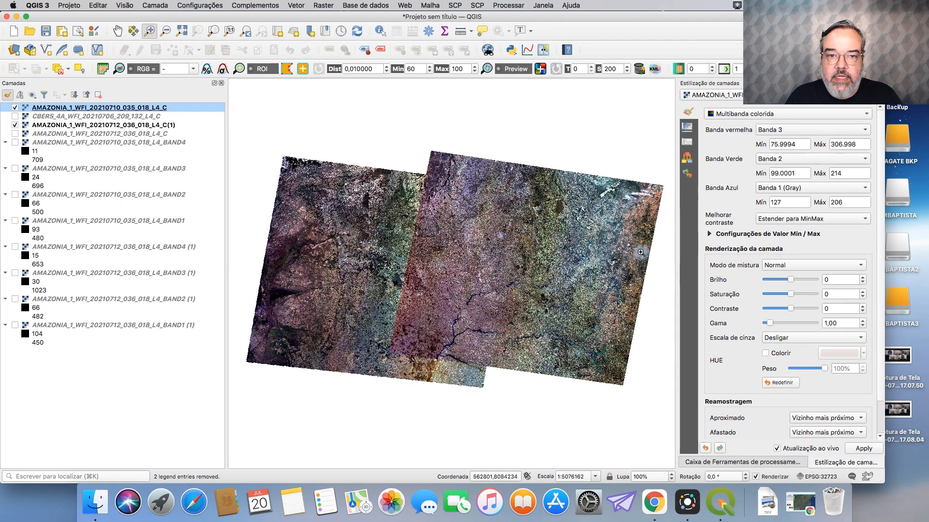
Assign Banda 3 to red and Banda 1 (Gray) to blue for the AMAZONIA_1_WFI_20210712_036_018_L4_C(1) composite
{"action": "left_click", "coordinate": [110, 124]}
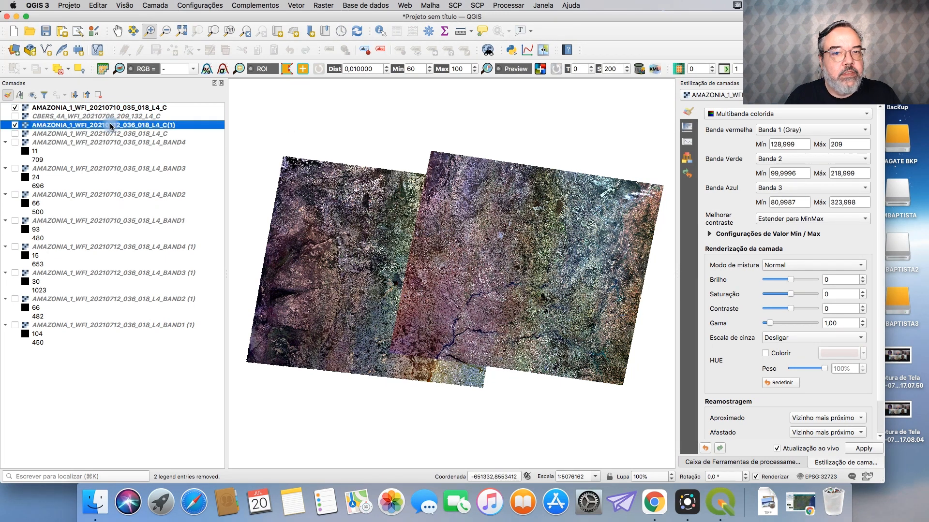
{"action": "left_click", "coordinate": [788, 129]}
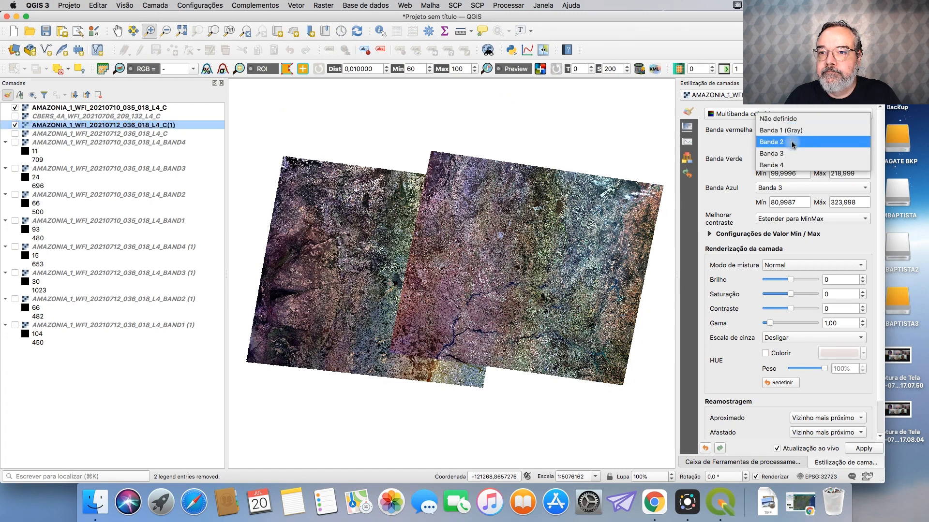
{"action": "left_click", "coordinate": [788, 153]}
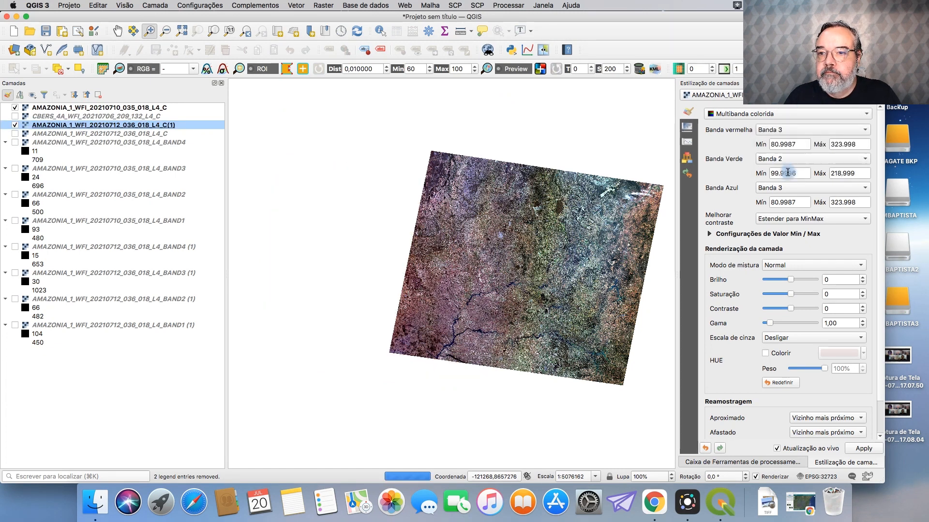
{"action": "left_click", "coordinate": [778, 190]}
{"action": "left_click", "coordinate": [779, 167]}
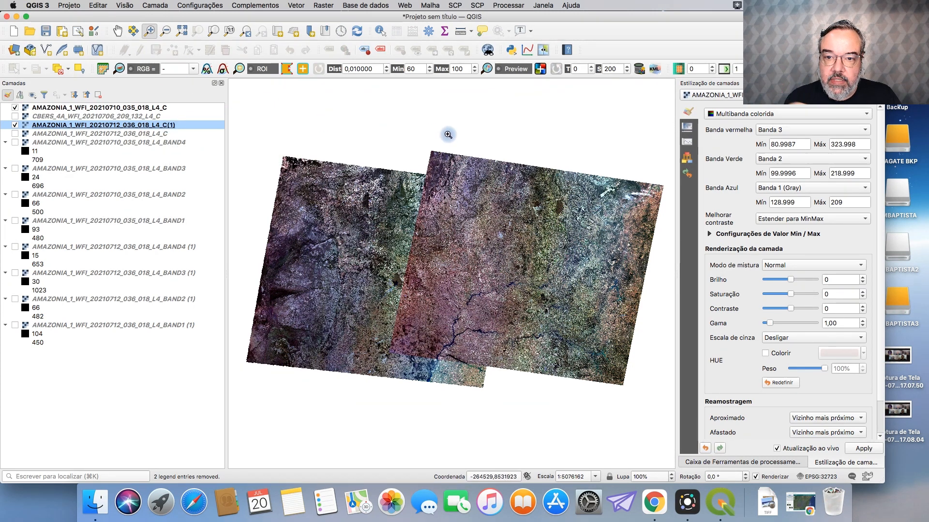
{"action": "left_click_drag", "start_coordinate": [526, 195], "coordinate": [565, 216]}
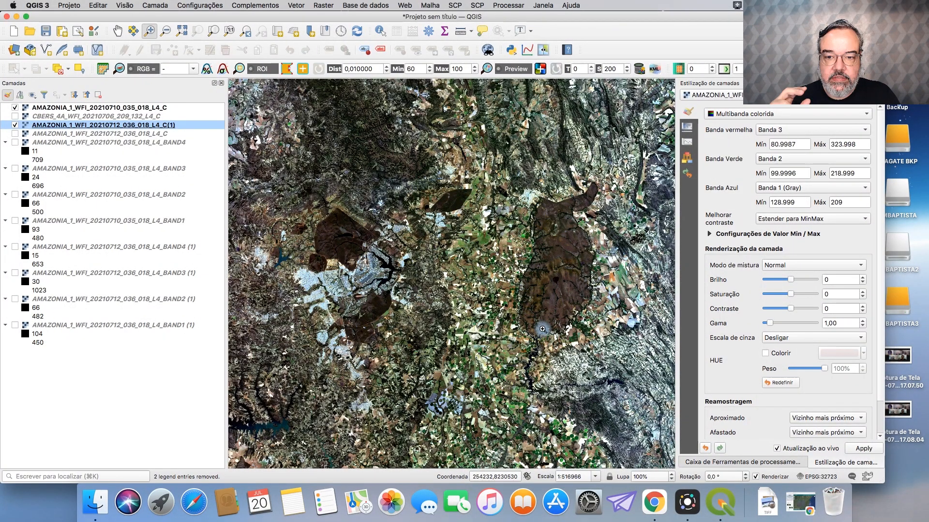
{"action": "scroll", "coordinate": [546, 324], "scroll_direction": "up", "scroll_amount": 1}
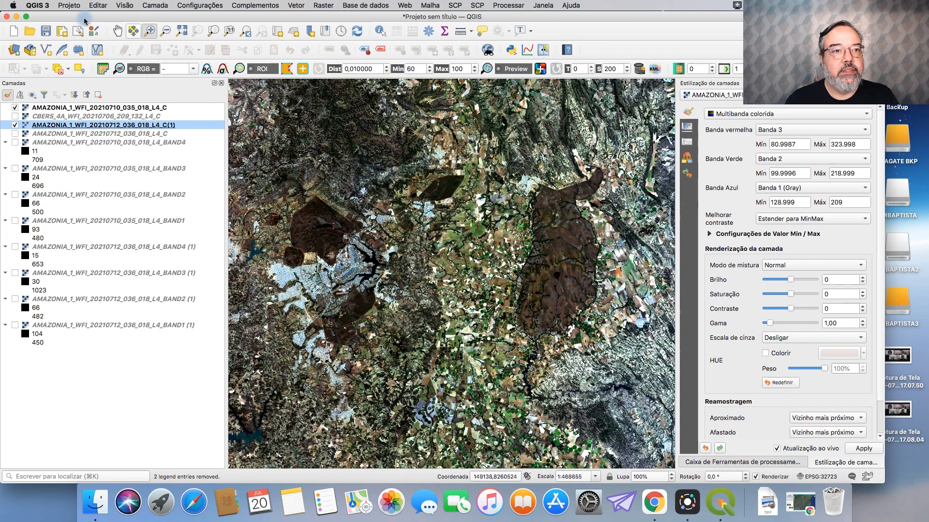
Display only the CBERS_4A_WFI_20210706_209_132_L4_C composite over the Brasília area, hiding the two visible AMAZONIA_1 composites
{"action": "left_click", "coordinate": [182, 32]}
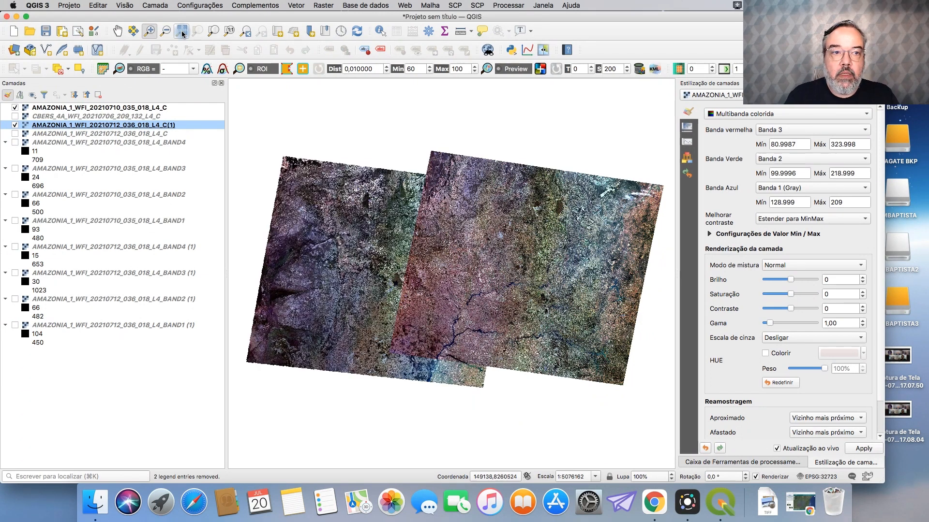
{"action": "left_click", "coordinate": [15, 116]}
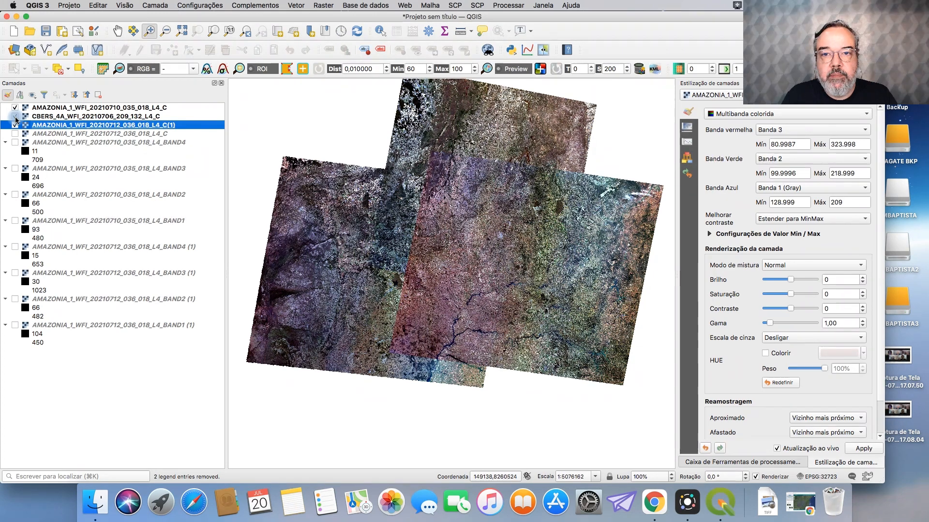
{"action": "left_click", "coordinate": [15, 107]}
{"action": "left_click", "coordinate": [15, 125]}
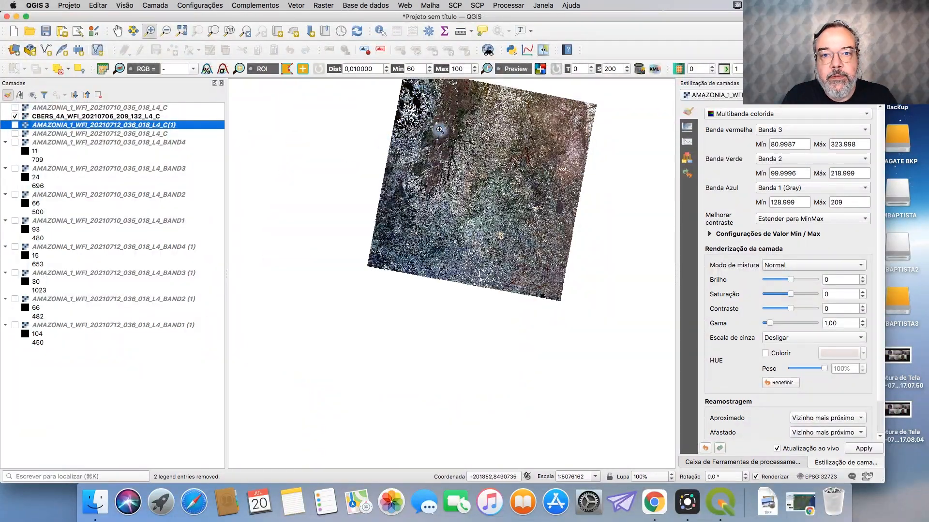
{"action": "left_click", "coordinate": [182, 31]}
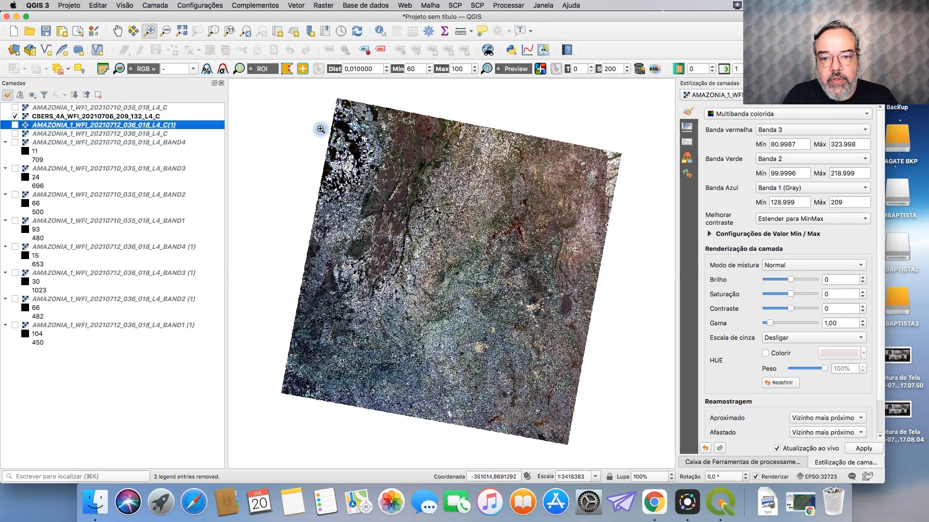
{"action": "left_click_drag", "start_coordinate": [511, 289], "coordinate": [590, 333]}
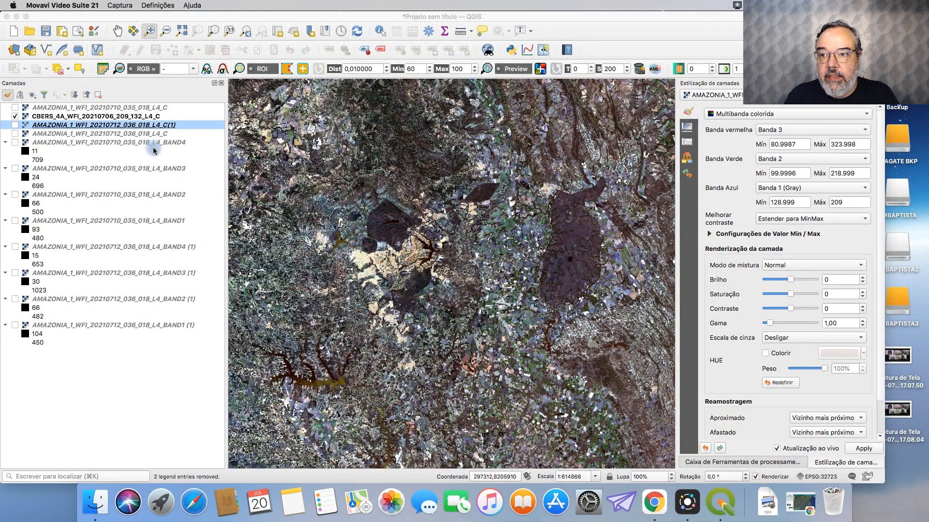
Assign Banda 3 to red and Banda 1 (Gray) to blue for the CBERS_4A_WFI_20210706_209_132_L4_C composite
{"action": "left_click", "coordinate": [100, 120]}
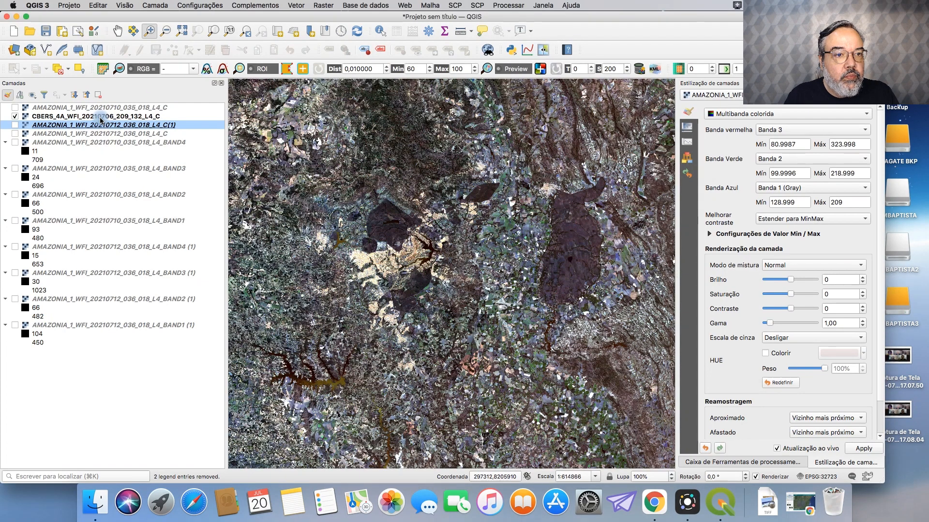
{"action": "left_click", "coordinate": [100, 118]}
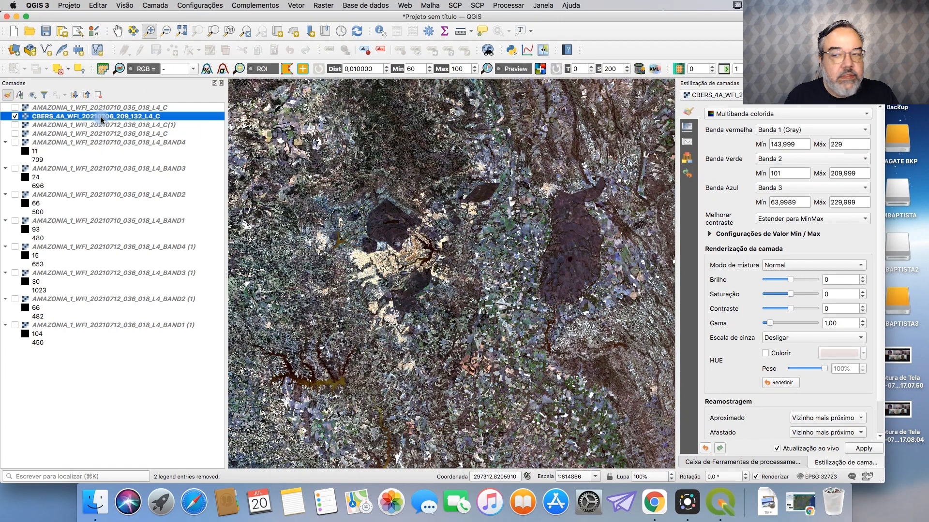
{"action": "left_click", "coordinate": [771, 130]}
{"action": "left_click", "coordinate": [774, 151]}
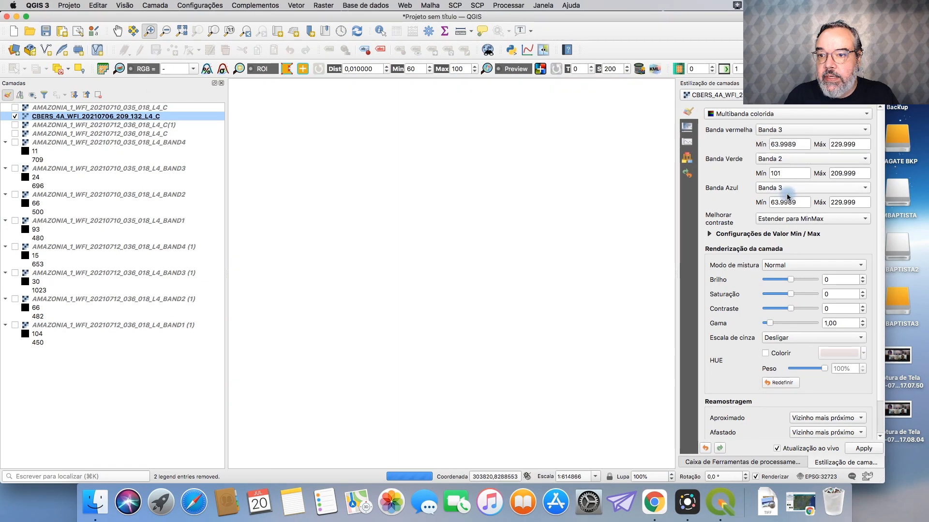
{"action": "left_click", "coordinate": [782, 189]}
{"action": "left_click", "coordinate": [778, 165]}
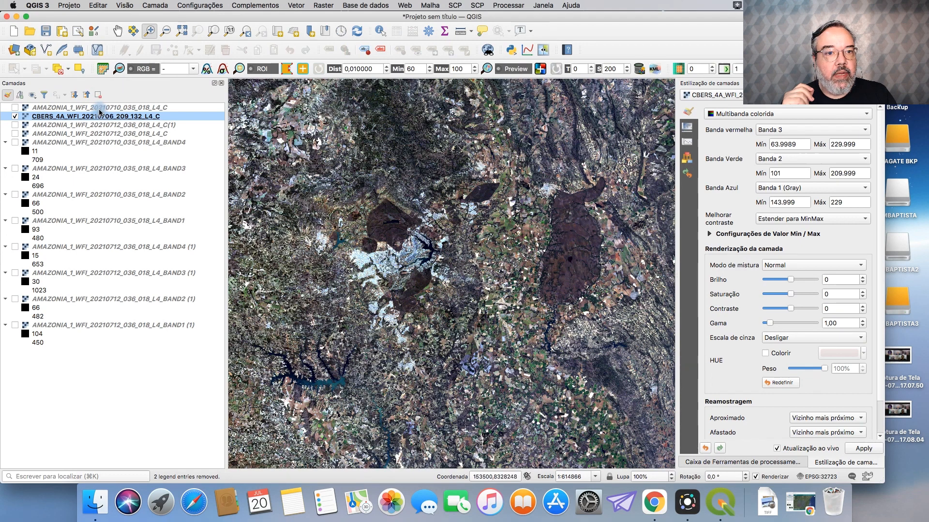
Show the AMAZONIA_1_WFI_20210710_035_018_L4_C composite again and compare it side by side with the CBERS_4A image using the Map swipe tool
{"action": "left_click", "coordinate": [14, 108]}
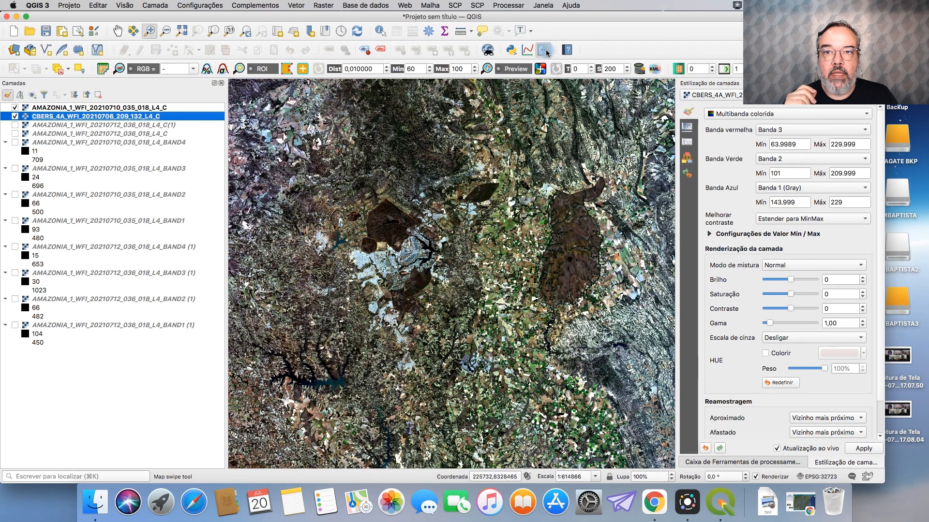
{"action": "left_click", "coordinate": [404, 236]}
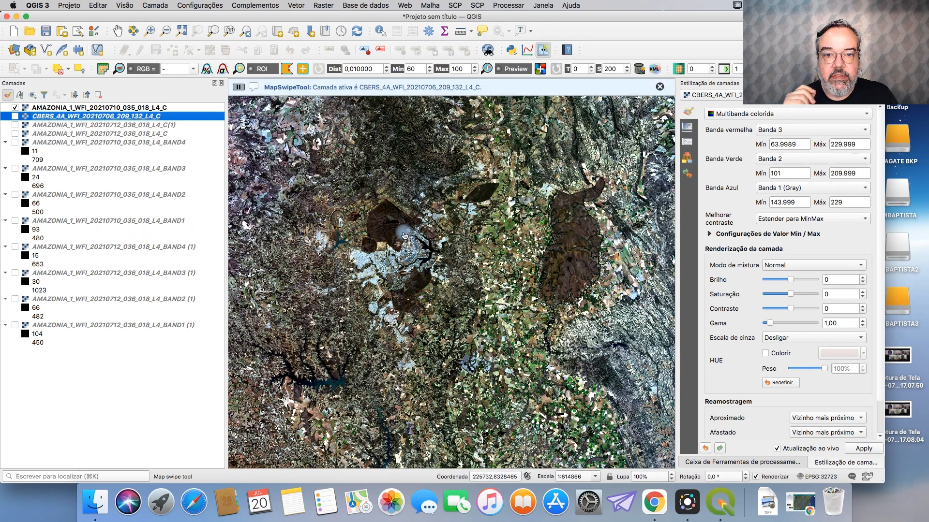
{"action": "left_click", "coordinate": [403, 236]}
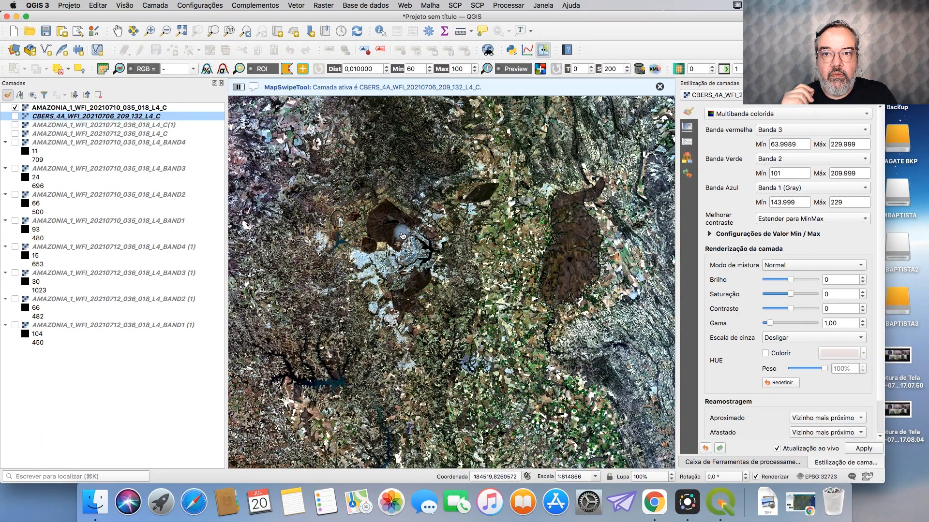
{"action": "left_click_drag", "start_coordinate": [466, 233], "coordinate": [488, 235]}
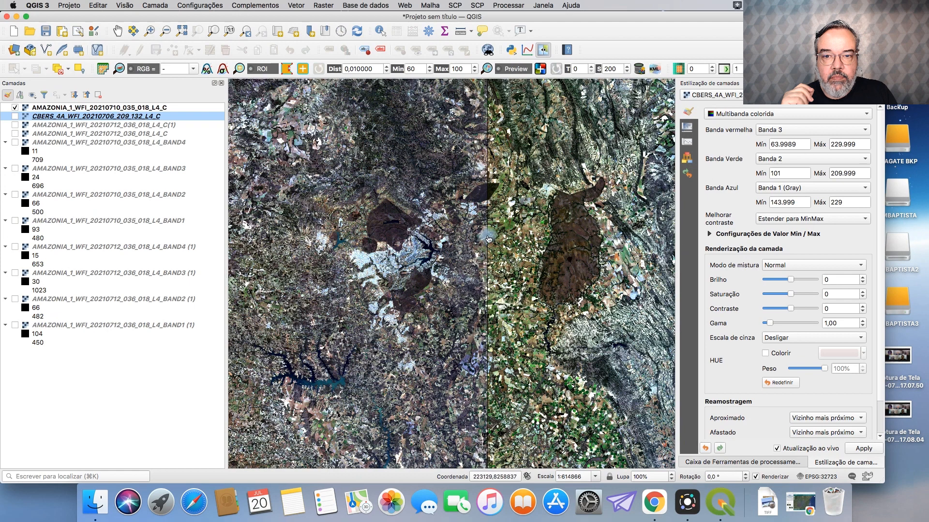
{"action": "left_click", "coordinate": [542, 49]}
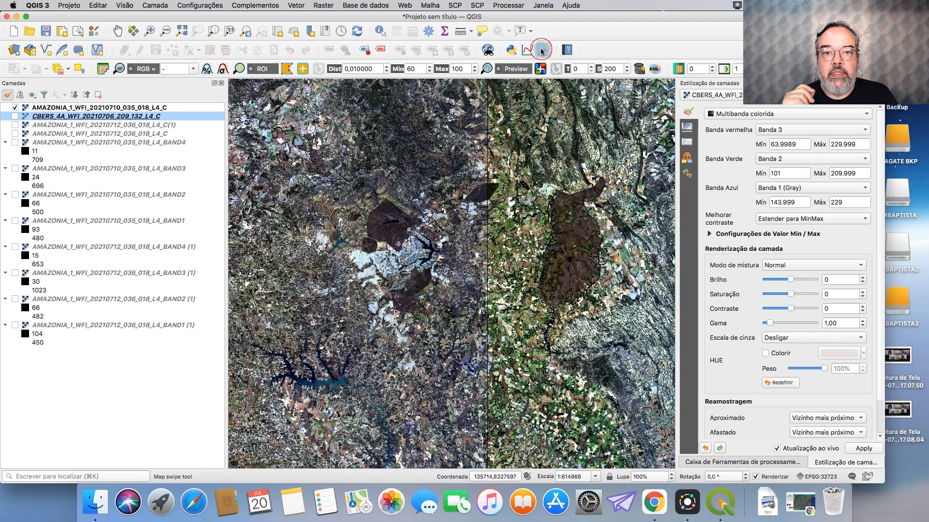
Examine central Brasília and its lake up close, alternating between the AMAZONIA_1_WFI_20210710_035_018_L4_C and CBERS_4A composites
{"action": "left_click_drag", "start_coordinate": [346, 184], "coordinate": [451, 274]}
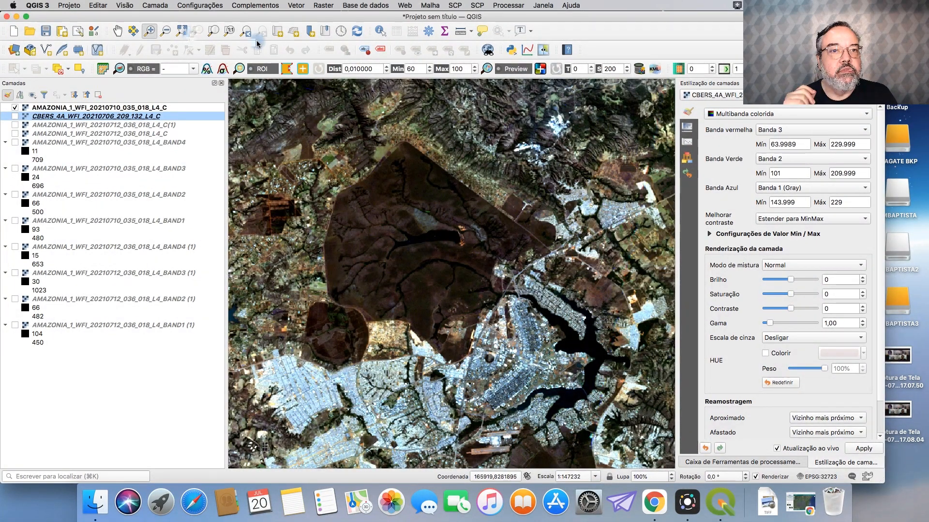
{"action": "left_click", "coordinate": [117, 31]}
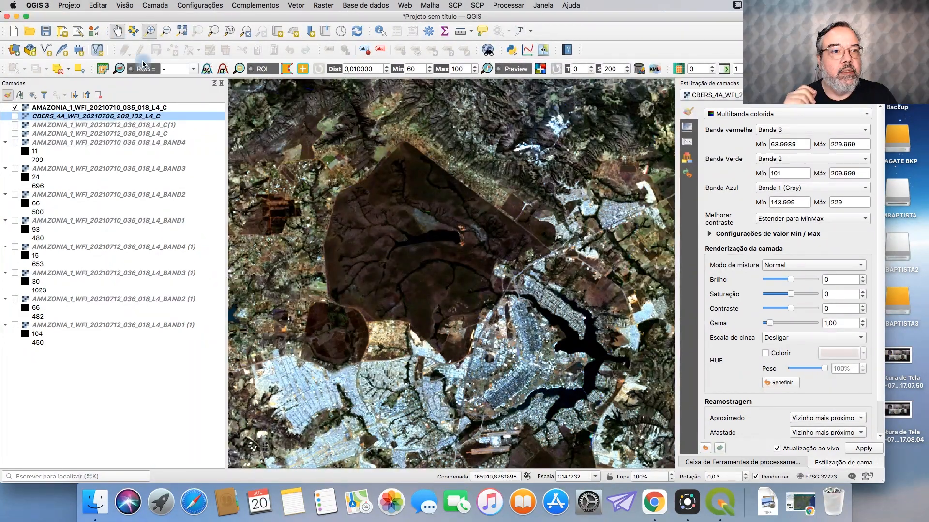
{"action": "left_click_drag", "start_coordinate": [484, 322], "coordinate": [472, 271]}
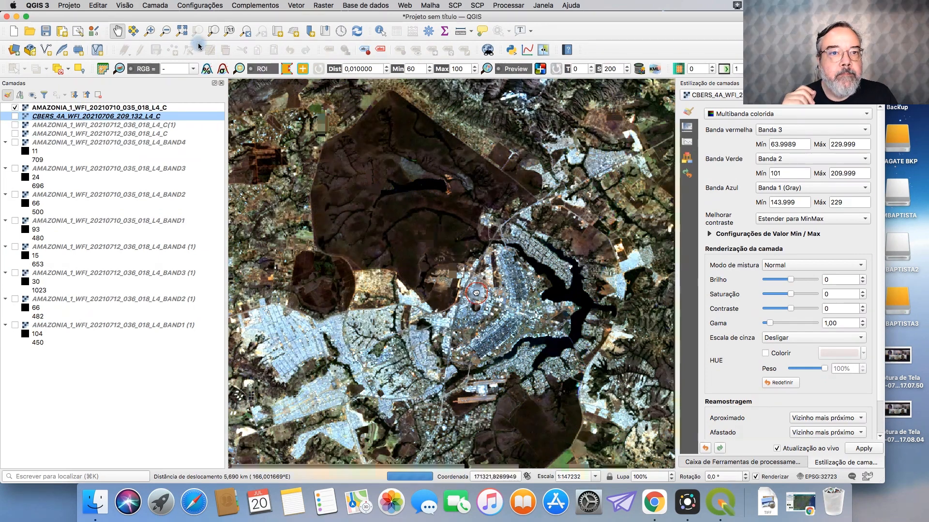
{"action": "left_click", "coordinate": [151, 32]}
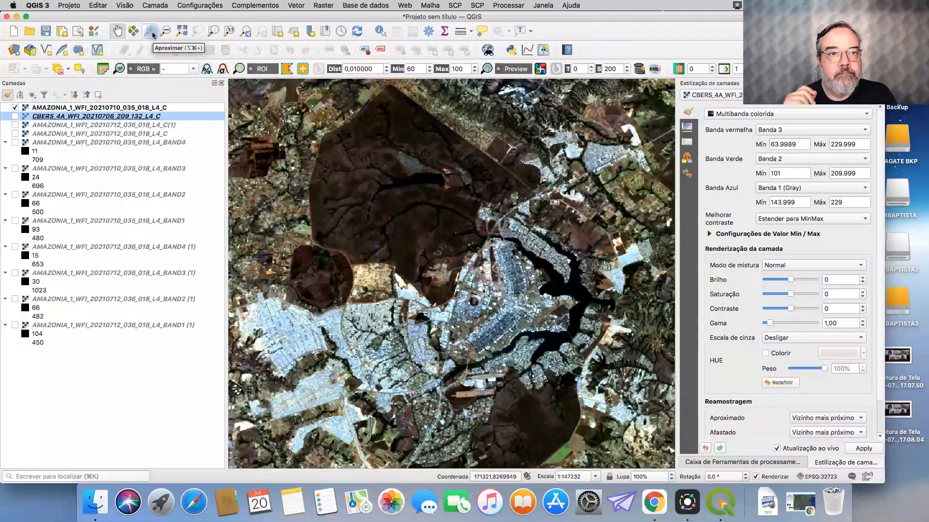
{"action": "left_click", "coordinate": [150, 32]}
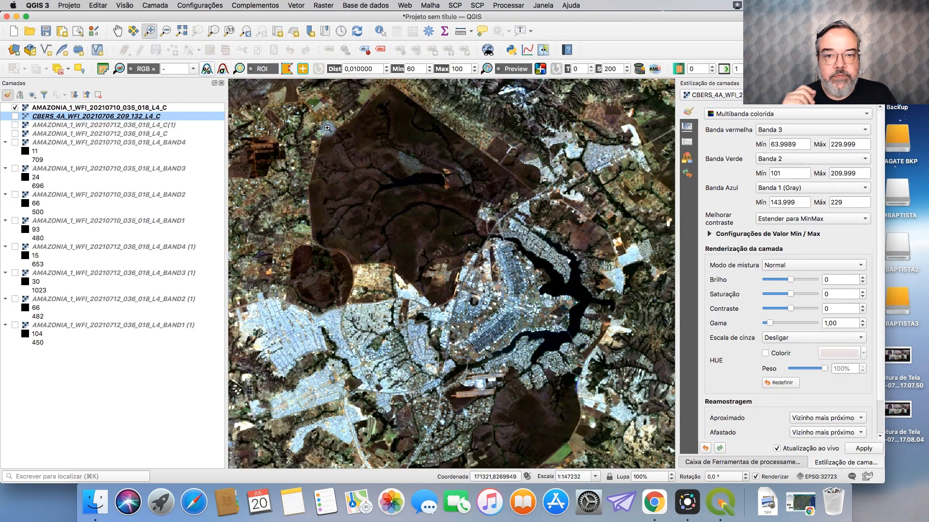
{"action": "left_click_drag", "start_coordinate": [400, 214], "coordinate": [619, 372]}
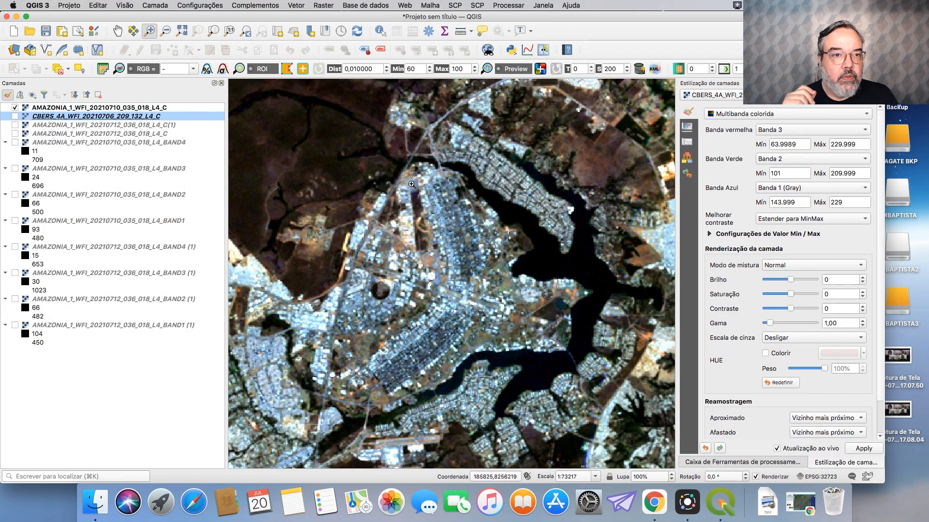
{"action": "left_click", "coordinate": [15, 116]}
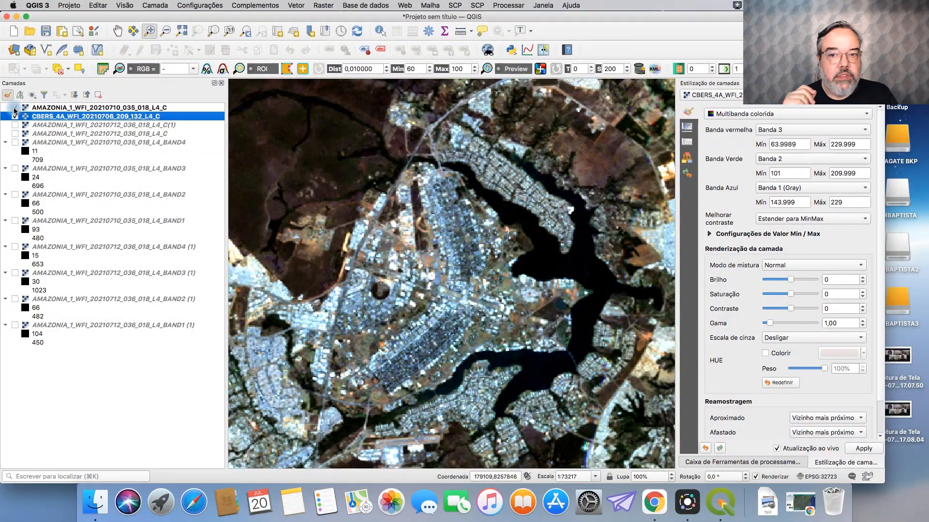
{"action": "left_click", "coordinate": [15, 109]}
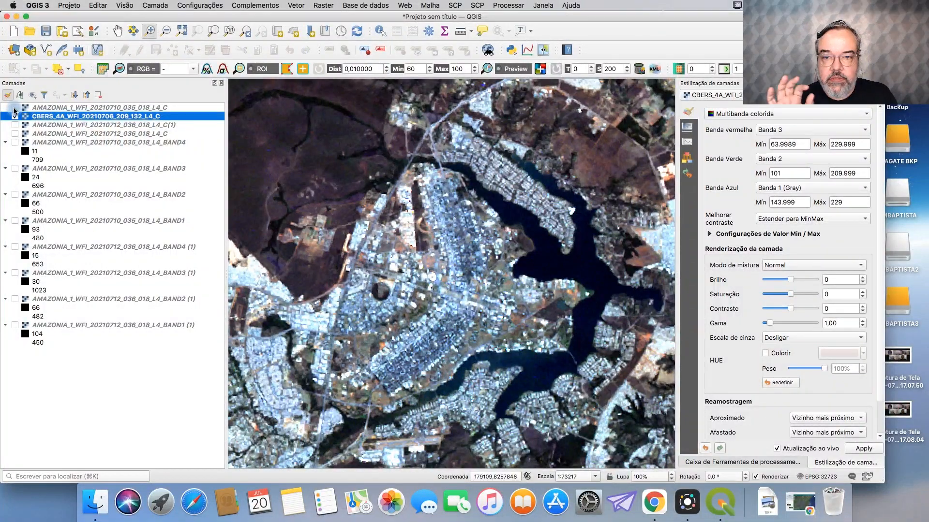
{"action": "left_click", "coordinate": [15, 109]}
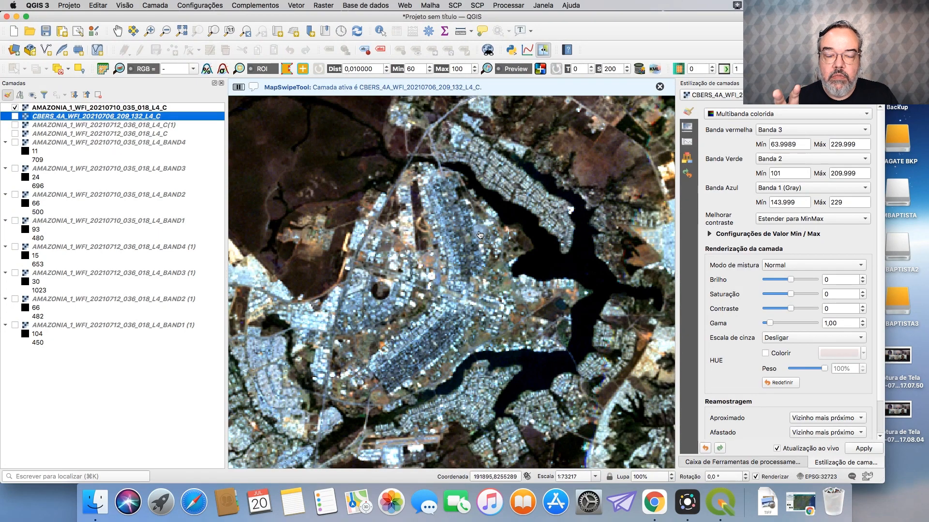
Compare the CBERS_4A and AMAZONIA_1 composites over central Brasília with a horizontal dividing line, using the Map swipe tool
{"action": "left_click_drag", "start_coordinate": [316, 258], "coordinate": [427, 167]}
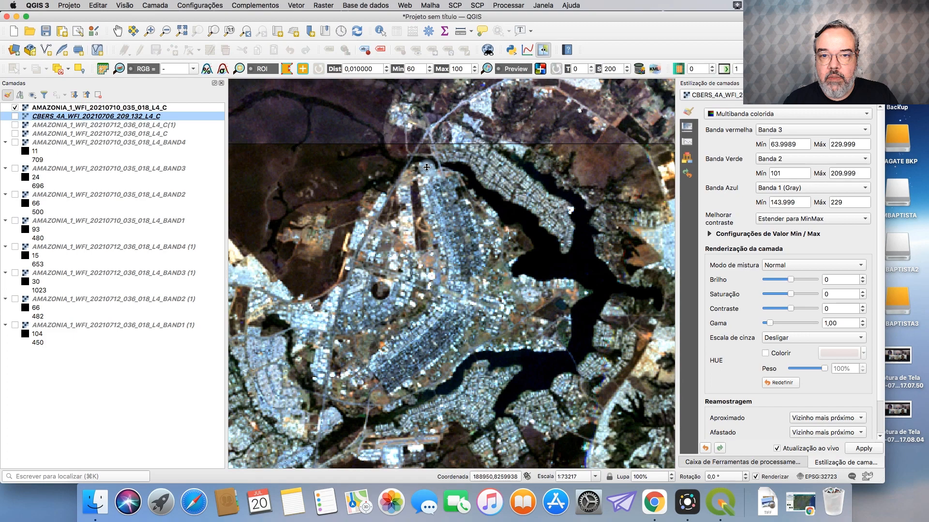
{"action": "left_click_drag", "start_coordinate": [426, 167], "coordinate": [438, 208]}
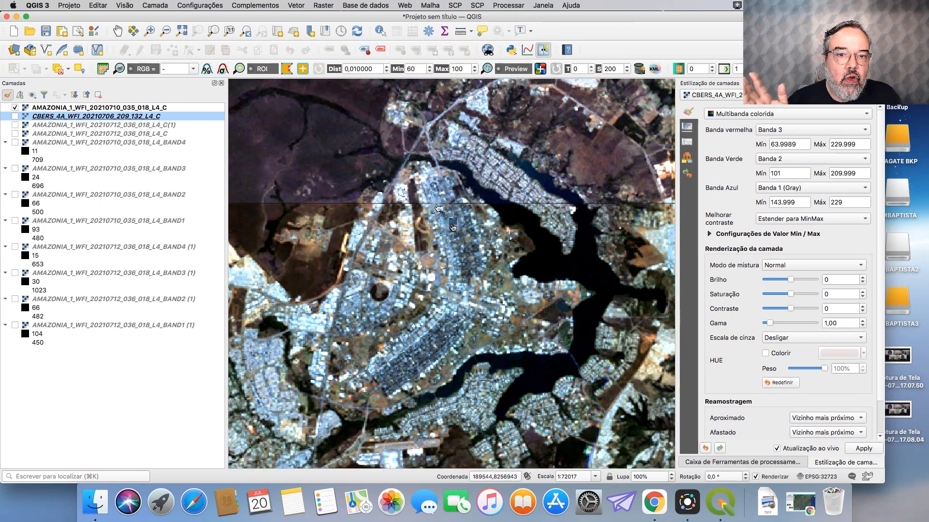
{"action": "left_click", "coordinate": [547, 52]}
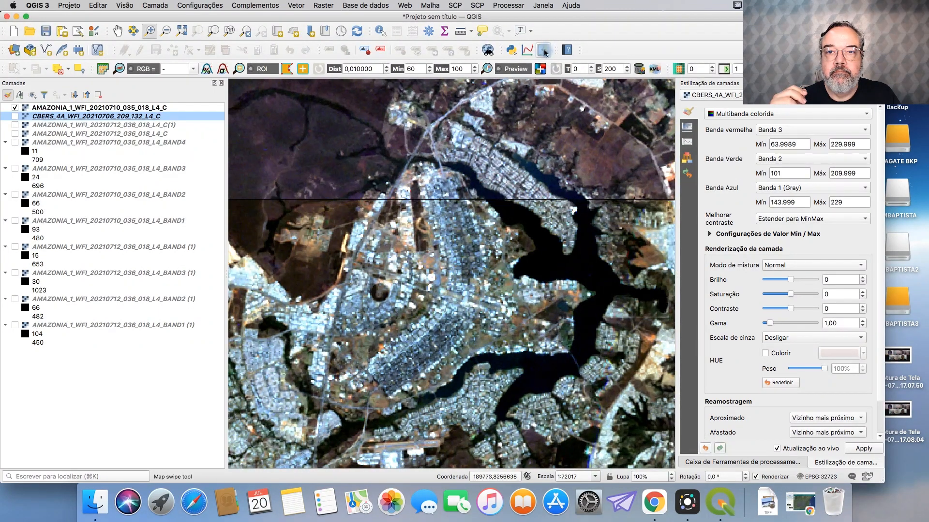
Hide the AMAZONIA_1_WFI_20210710_035_018_L4_C composite, show the CBERS_4A one and inspect its pixels in the dark area northwest of the city
{"action": "left_click", "coordinate": [15, 109]}
{"action": "left_click", "coordinate": [15, 116]}
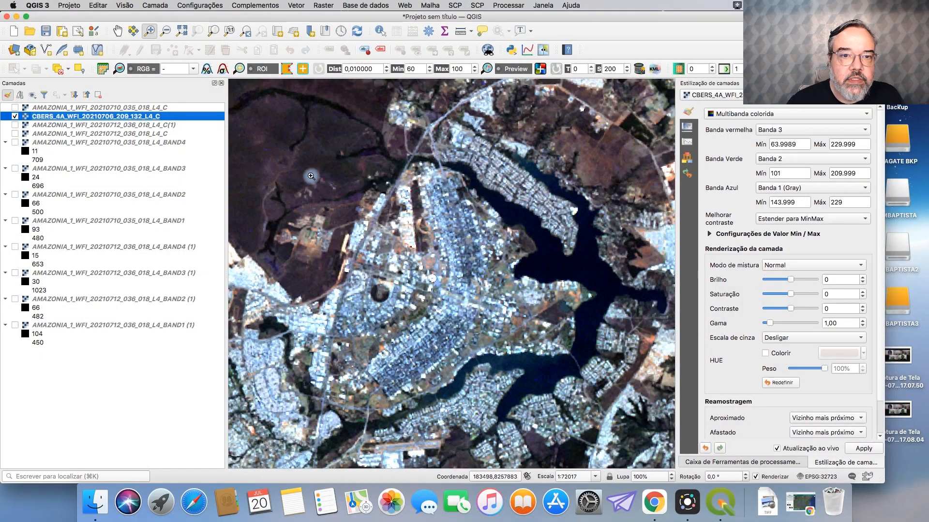
{"action": "left_click_drag", "start_coordinate": [254, 142], "coordinate": [281, 162]}
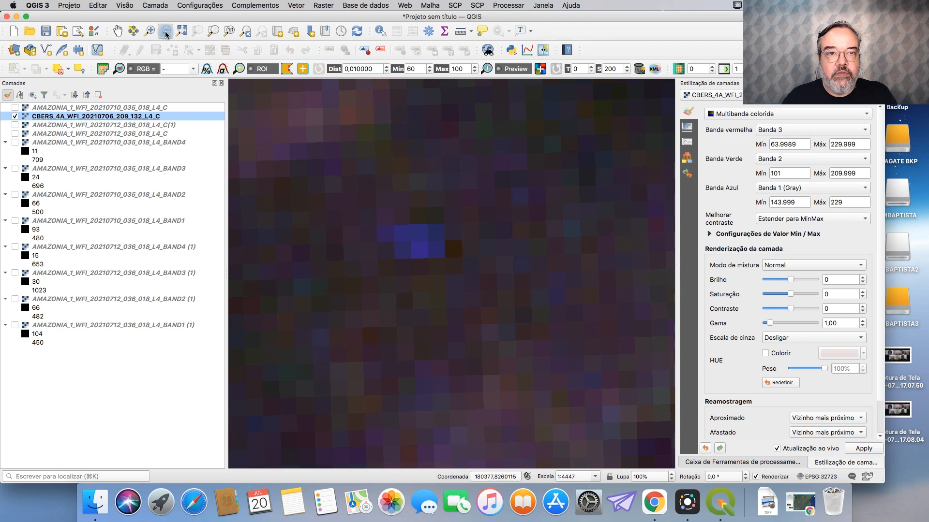
{"action": "left_click", "coordinate": [357, 143]}
{"action": "left_click", "coordinate": [357, 144]}
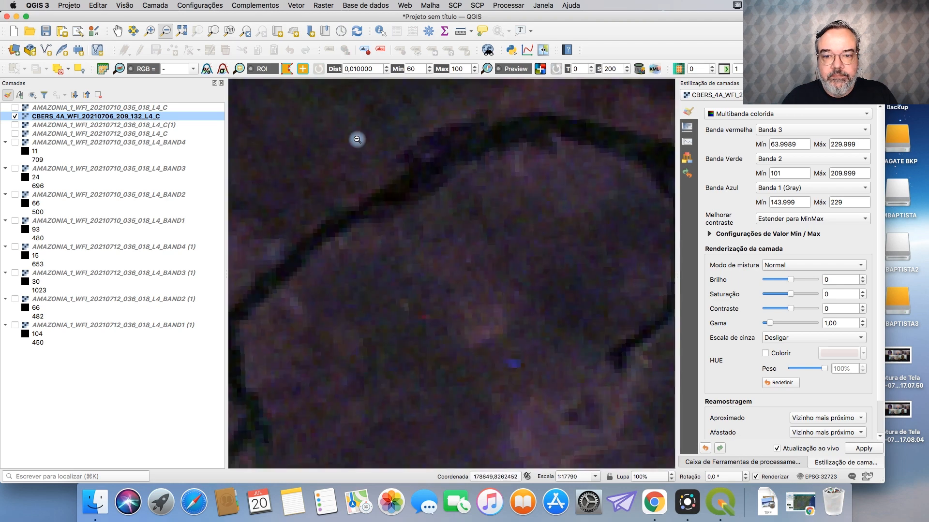
Show the AMAZONIA_1_WFI_20210710_035_018_L4_C composite and examine its pixels closely over the dark reservoir and the narrow river channels around it
{"action": "left_click", "coordinate": [443, 223]}
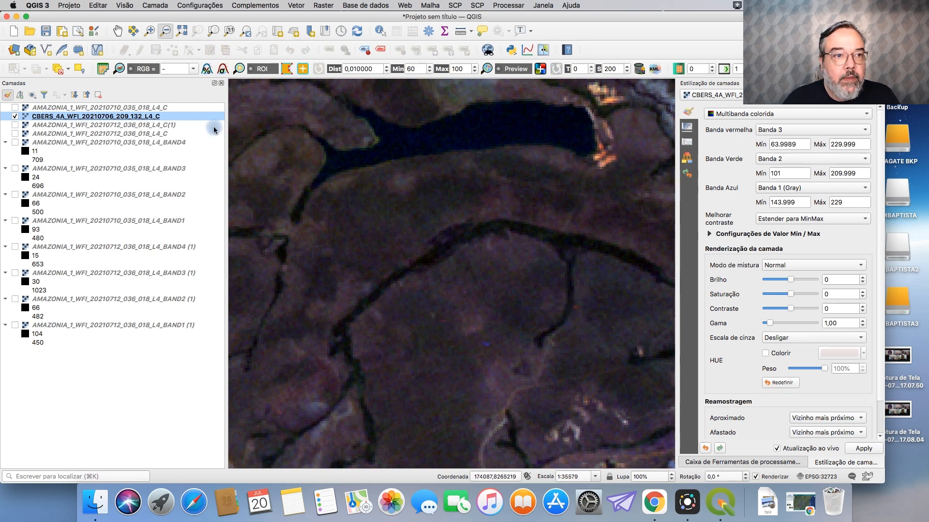
{"action": "left_click", "coordinate": [15, 107]}
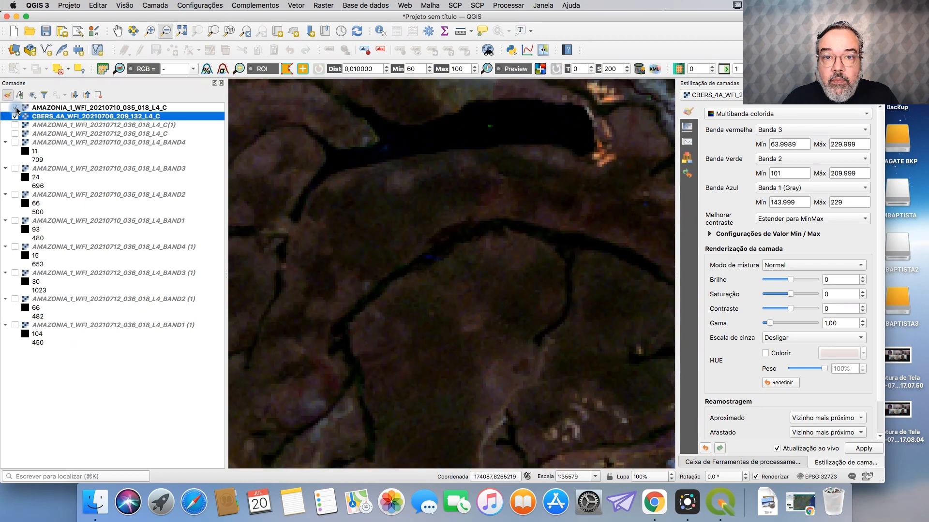
{"action": "scroll", "coordinate": [419, 254], "scroll_direction": "down", "scroll_amount": 1}
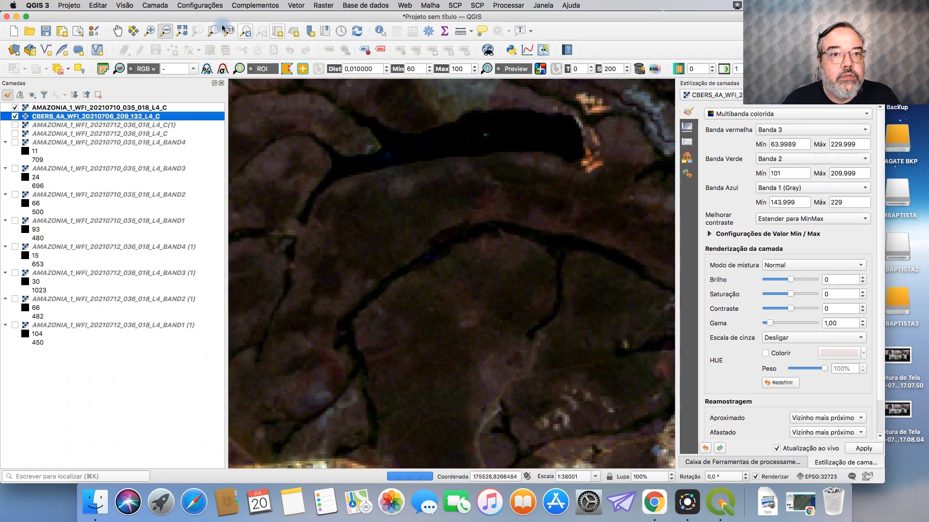
{"action": "left_click", "coordinate": [151, 31]}
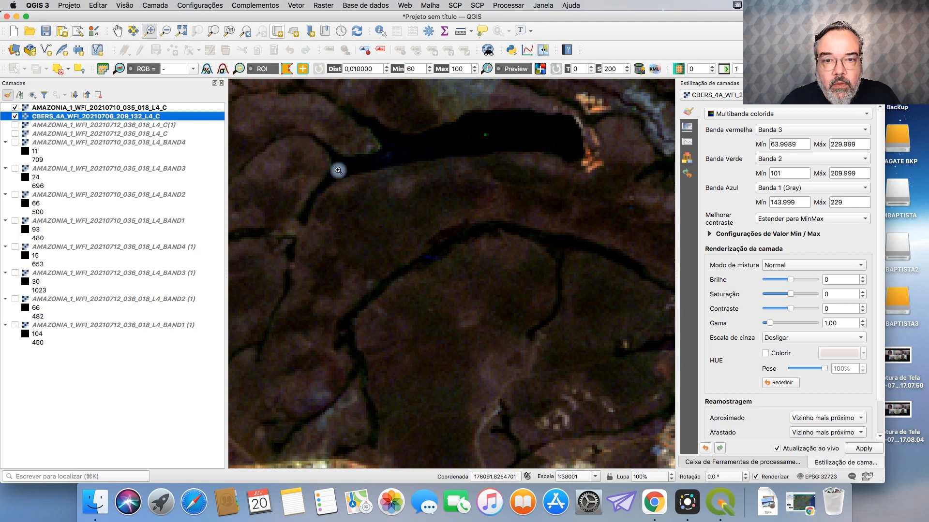
{"action": "scroll", "coordinate": [425, 246], "scroll_direction": "down", "scroll_amount": 1}
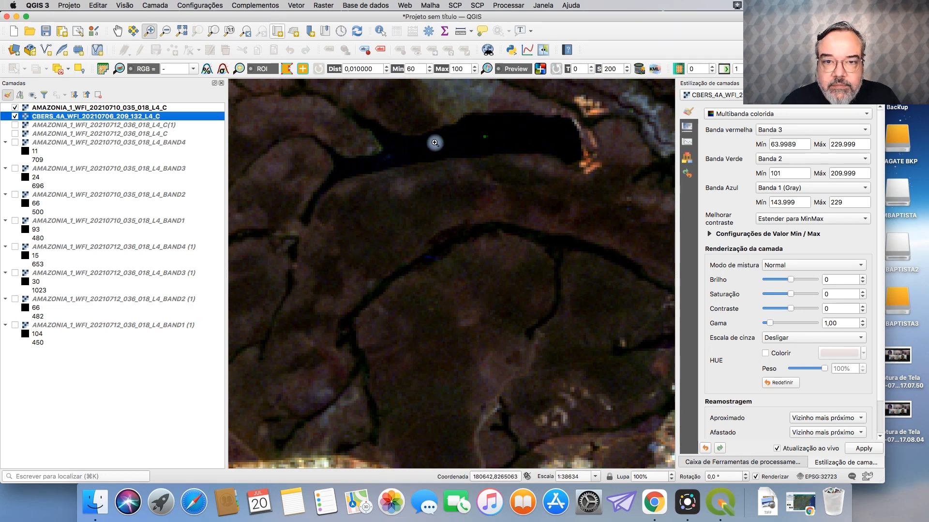
{"action": "scroll", "coordinate": [371, 149], "scroll_direction": "down", "scroll_amount": 1}
{"action": "scroll", "coordinate": [376, 148], "scroll_direction": "up", "scroll_amount": 1}
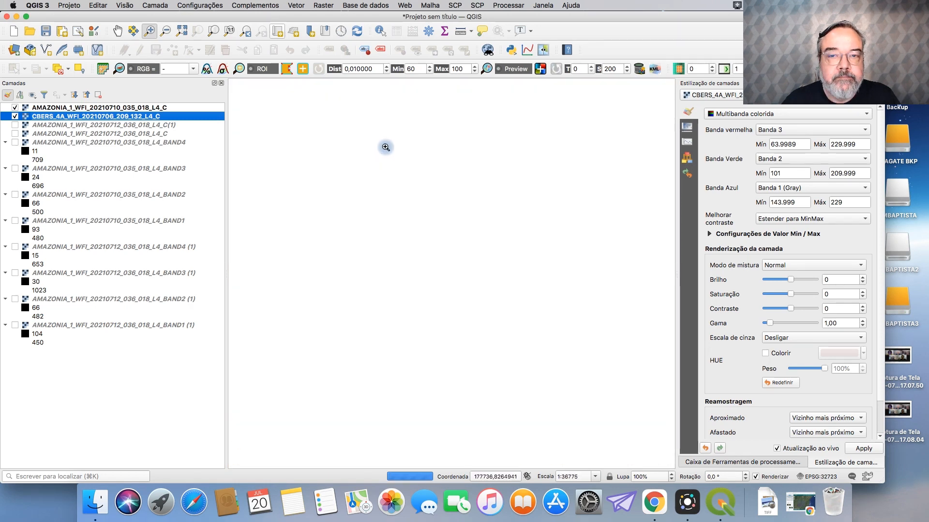
{"action": "scroll", "coordinate": [388, 147], "scroll_direction": "up", "scroll_amount": 1}
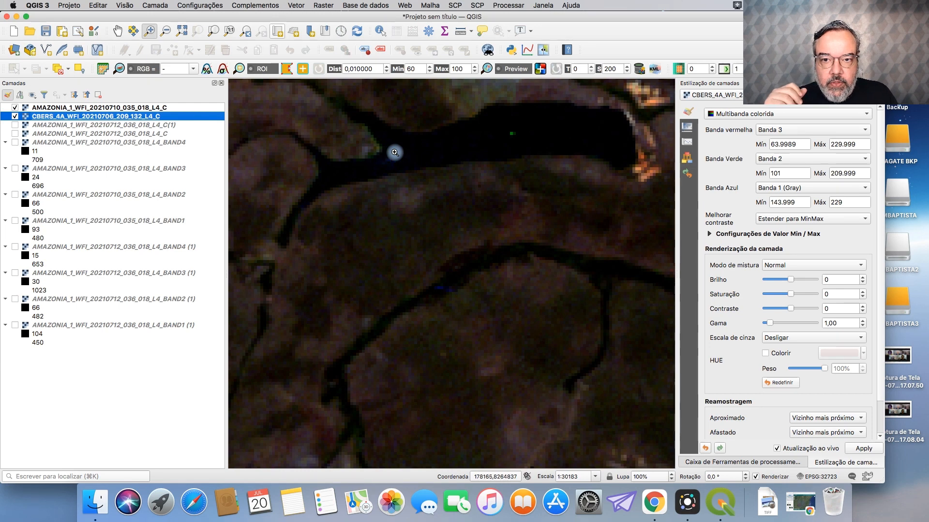
{"action": "left_click", "coordinate": [342, 105]}
{"action": "left_click_drag", "start_coordinate": [366, 120], "coordinate": [568, 317]}
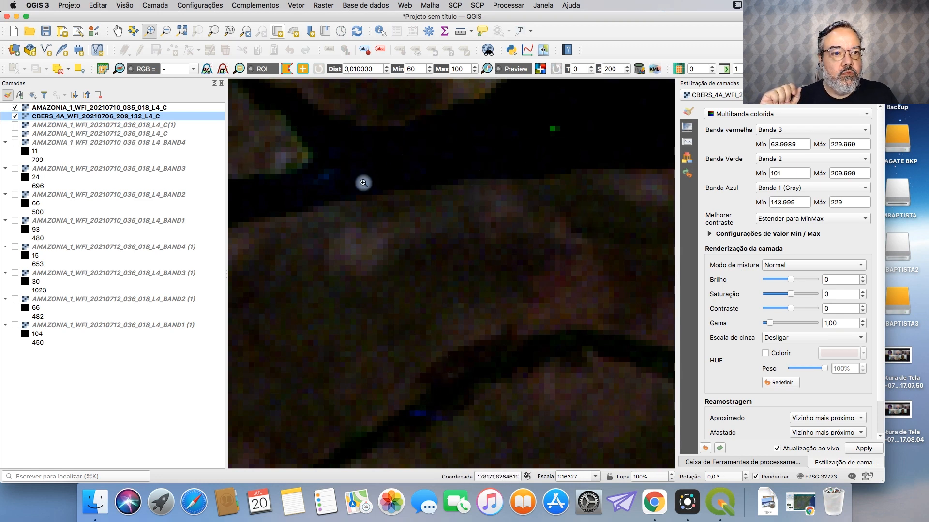
{"action": "left_click", "coordinate": [166, 33]}
{"action": "left_click", "coordinate": [420, 235]}
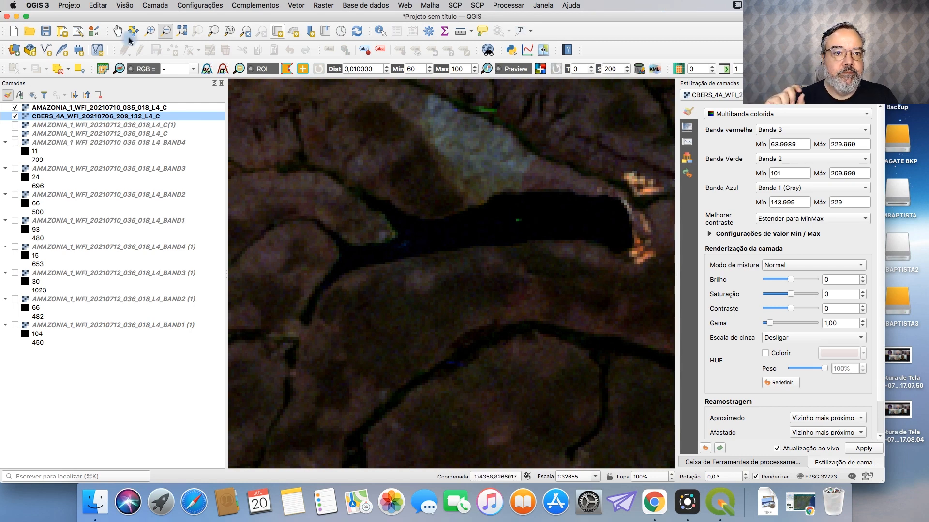
Show the AMAZONIA_1_WFI_20210712_036_018_L4_C(1) composite alongside the 20210710 scene at full extent, and hide the CBERS_4A image
{"action": "left_click", "coordinate": [182, 35]}
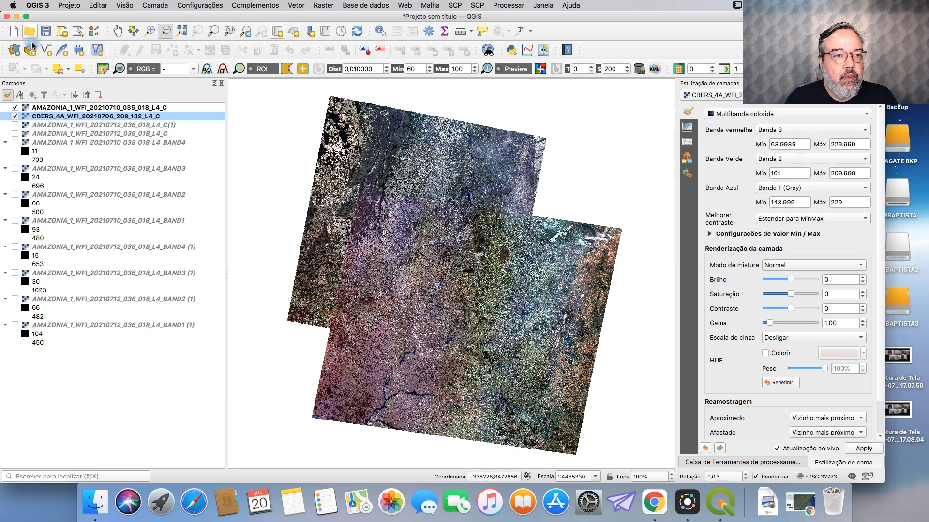
{"action": "left_click", "coordinate": [15, 124]}
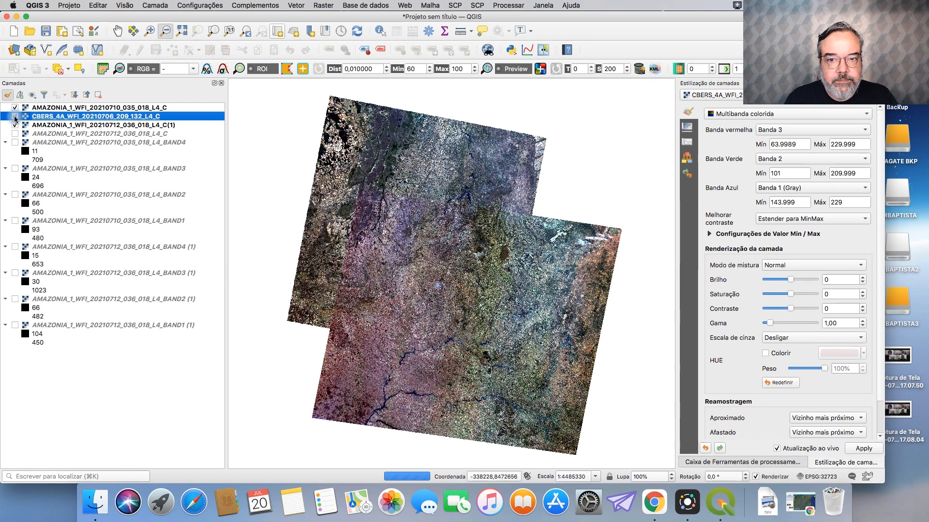
{"action": "left_click", "coordinate": [15, 117]}
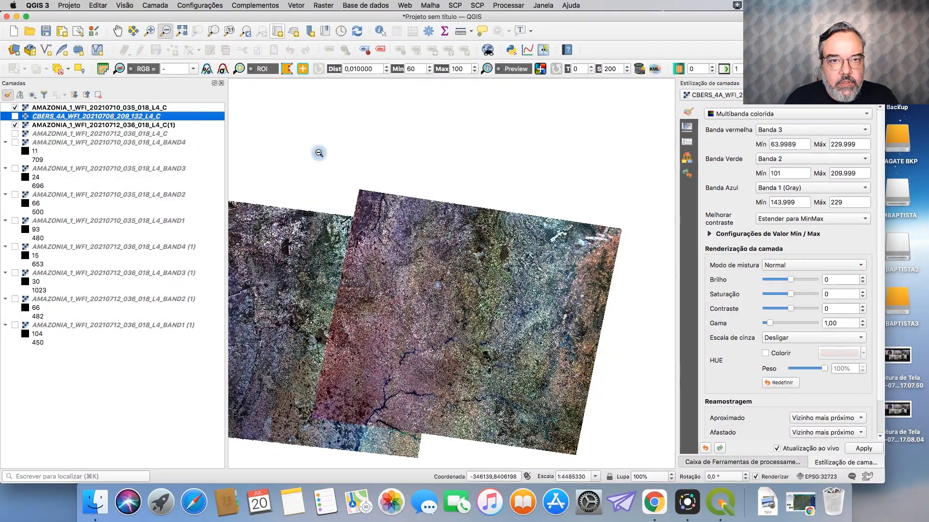
Compare the area where the two AMAZONIA_1 scenes overlap against the CBERS_4A image, using the Map swipe tool with a vertical dividing line
{"action": "left_click", "coordinate": [145, 30]}
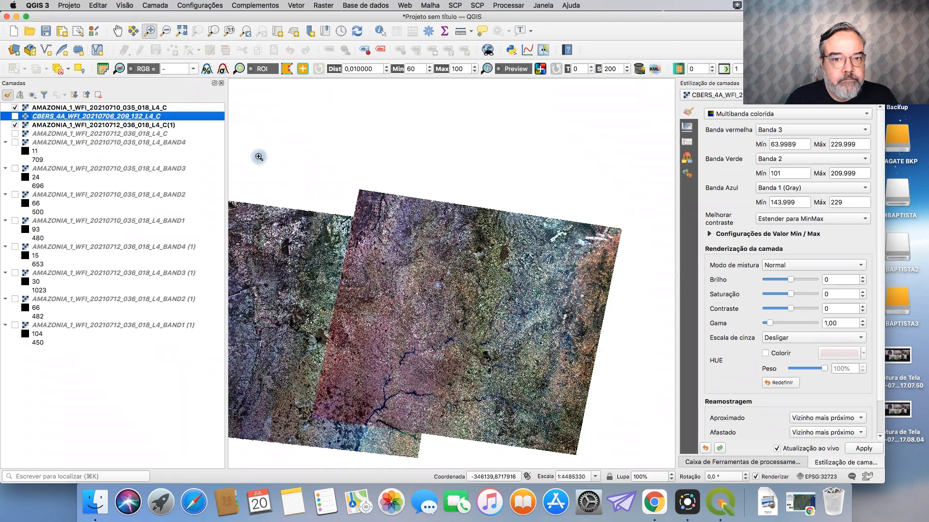
{"action": "left_click_drag", "start_coordinate": [318, 208], "coordinate": [394, 272]}
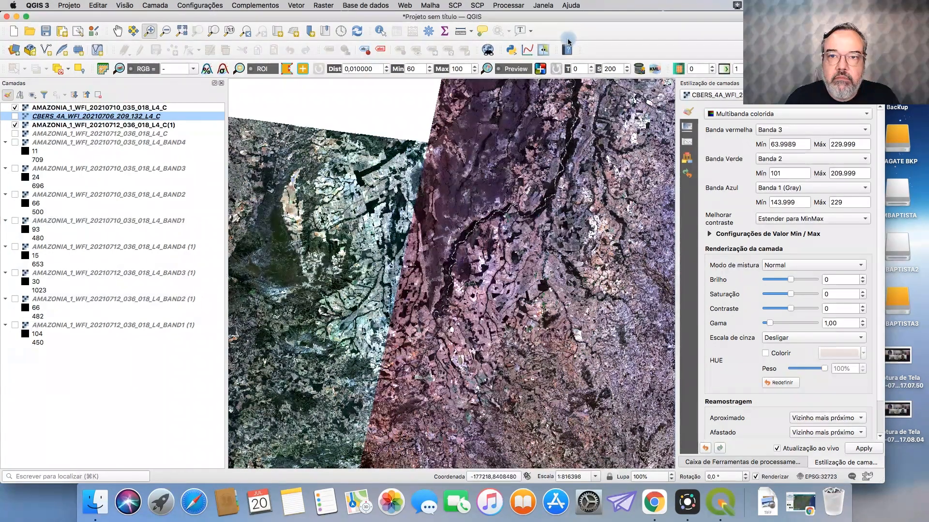
{"action": "left_click", "coordinate": [543, 50]}
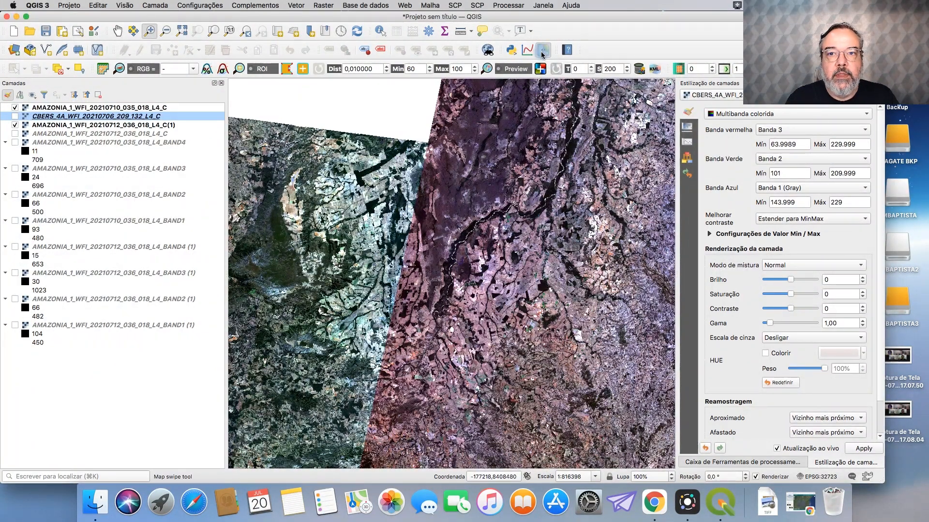
{"action": "left_click", "coordinate": [542, 50]}
{"action": "left_click_drag", "start_coordinate": [341, 218], "coordinate": [470, 226]}
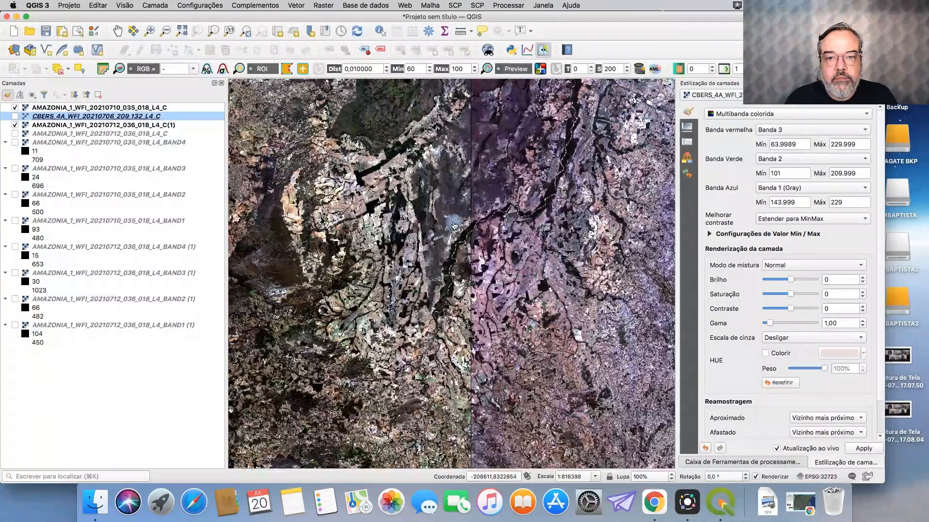
Compare the AMAZONIA_1_WFI_20210712_036_018_L4_C(1) composite with the 20210710 scene in their overlap, using the Map swipe tool with a horizontal dividing line
{"action": "left_click", "coordinate": [544, 53]}
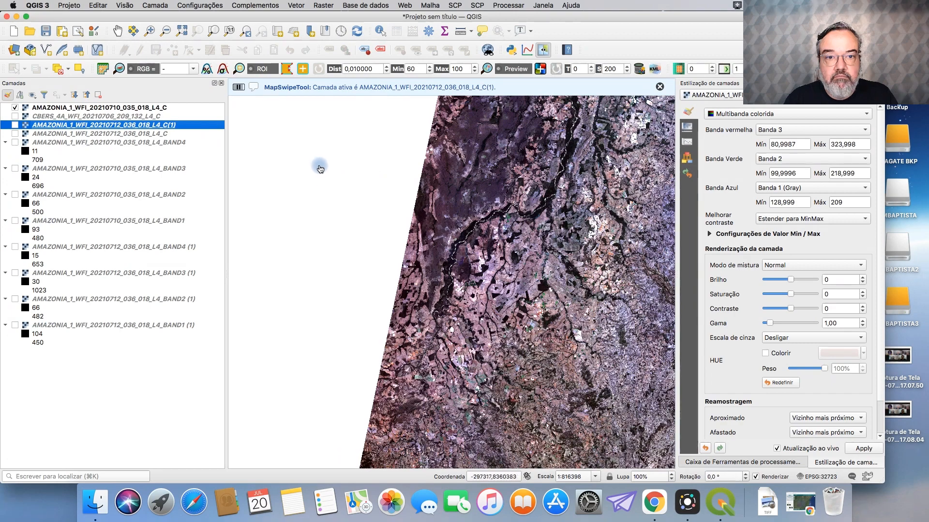
{"action": "left_click_drag", "start_coordinate": [322, 192], "coordinate": [437, 385]}
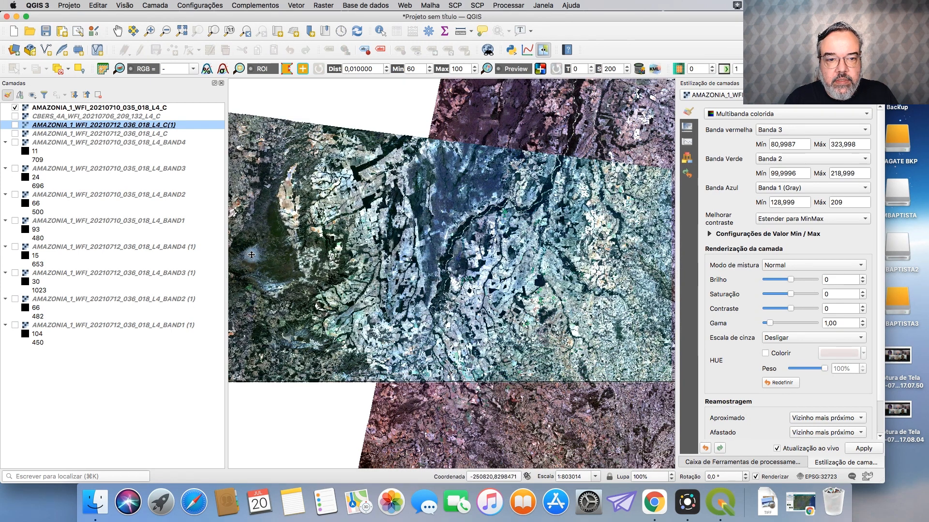
{"action": "left_click", "coordinate": [266, 110]}
{"action": "left_click", "coordinate": [264, 175]}
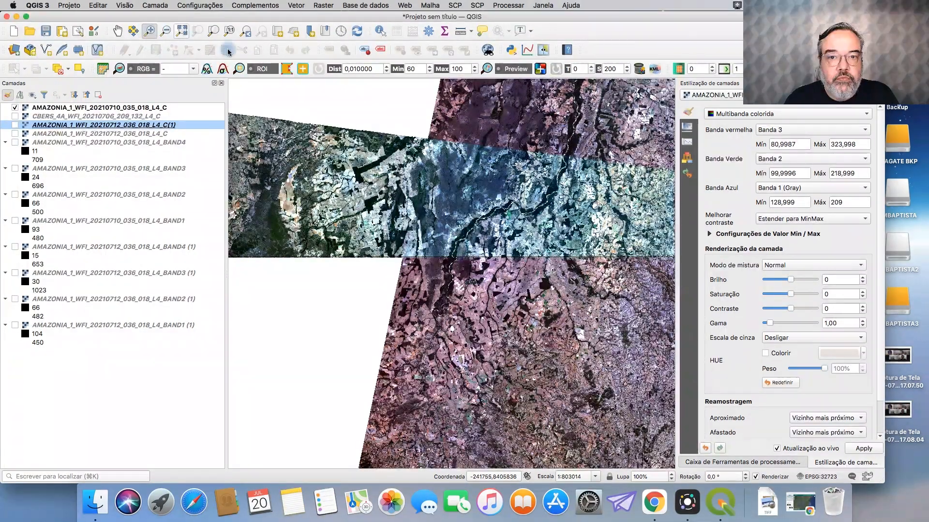
Compare both AMAZONIA_1 composites along the winding river with a vertical Map swipe line, and show the whole 20210712_036_018_L4_C(1) scene again
{"action": "left_click_drag", "start_coordinate": [397, 132], "coordinate": [544, 288]}
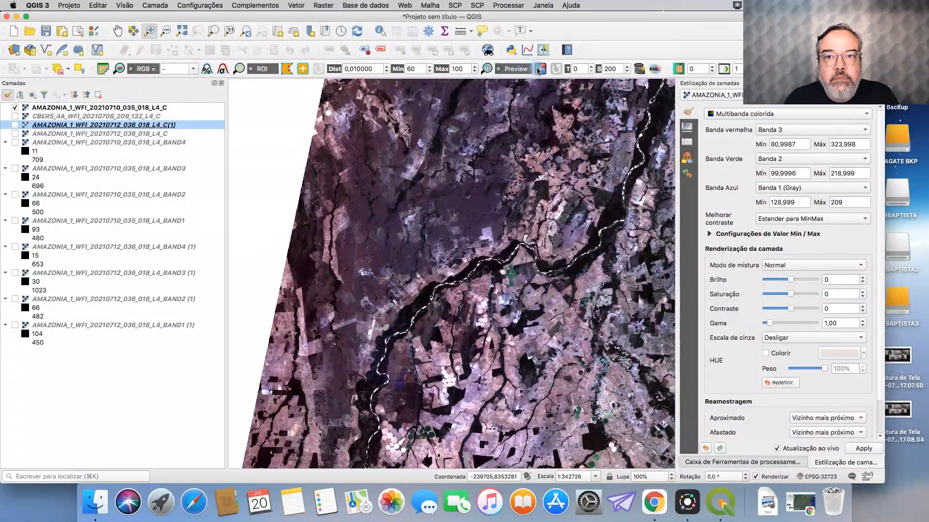
{"action": "left_click", "coordinate": [539, 51]}
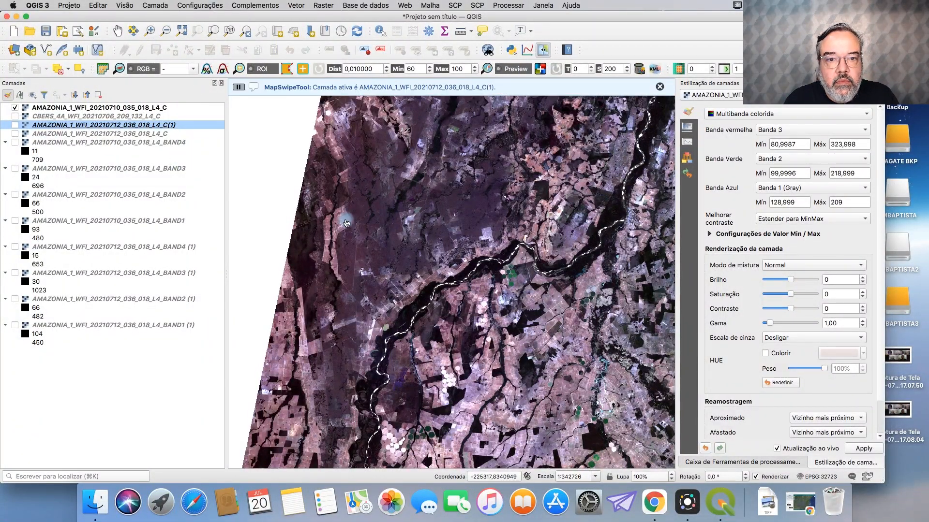
{"action": "left_click_drag", "start_coordinate": [253, 201], "coordinate": [466, 219]}
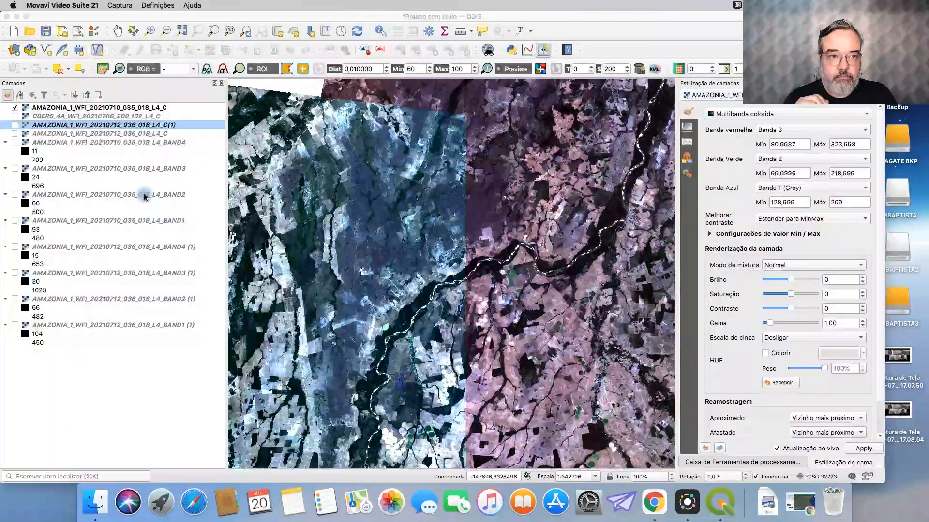
{"action": "left_click", "coordinate": [15, 125]}
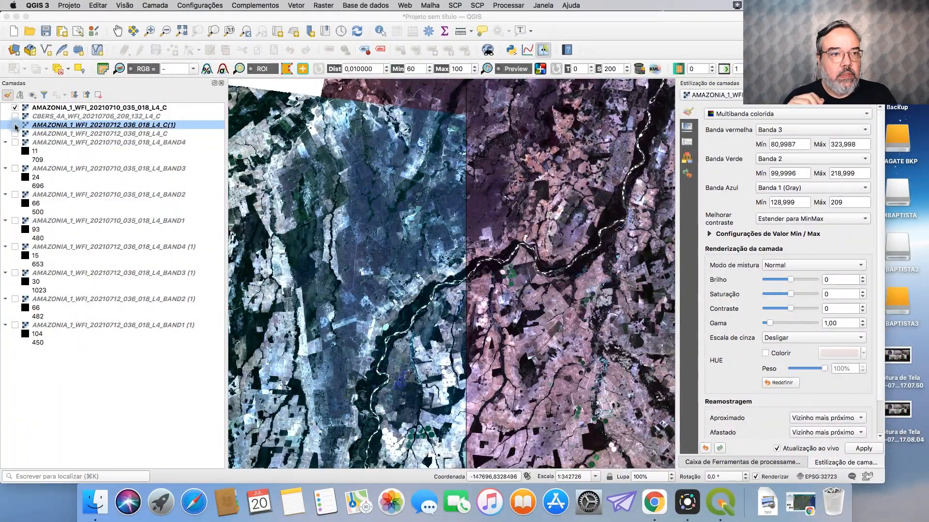
{"action": "left_click", "coordinate": [545, 50]}
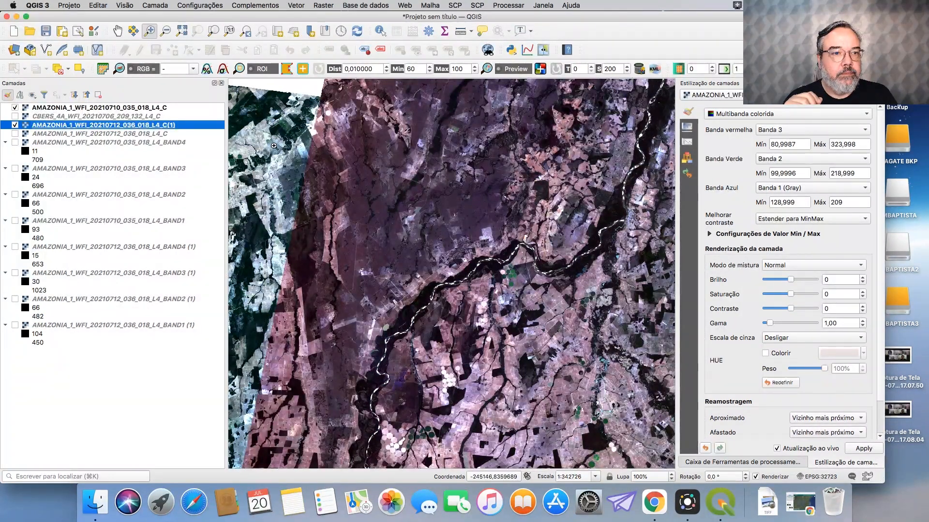
Set the green band of the AMAZONIA_1_WFI_20210710_035_018_L4_C composite to Banda 4
{"action": "left_click", "coordinate": [116, 109]}
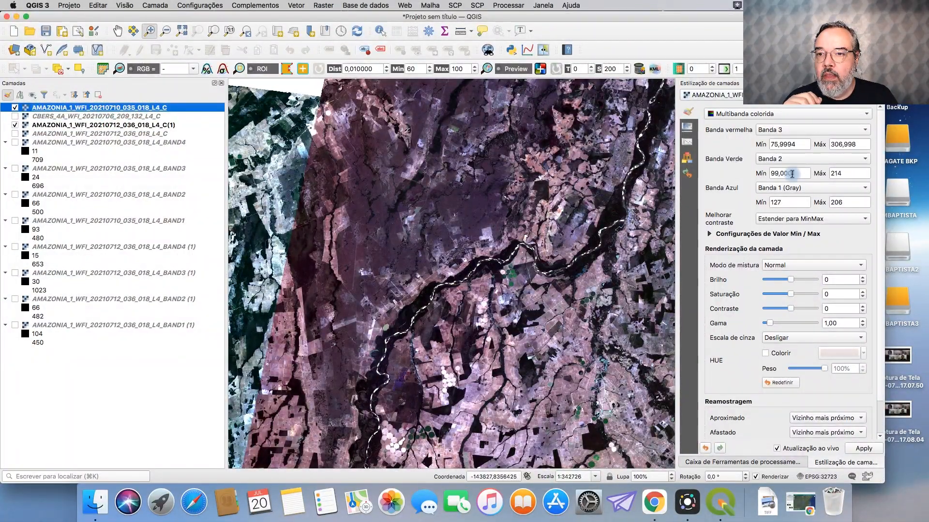
{"action": "left_click", "coordinate": [784, 157]}
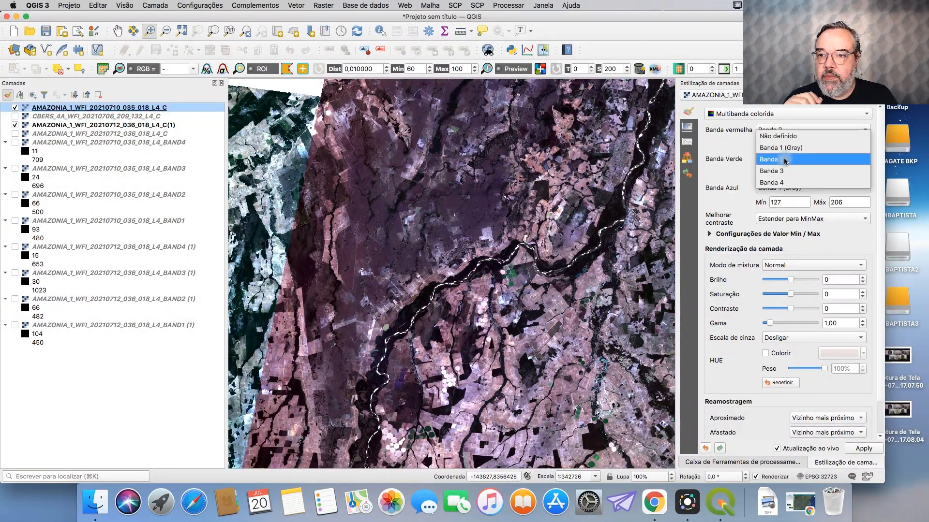
{"action": "left_click", "coordinate": [790, 184]}
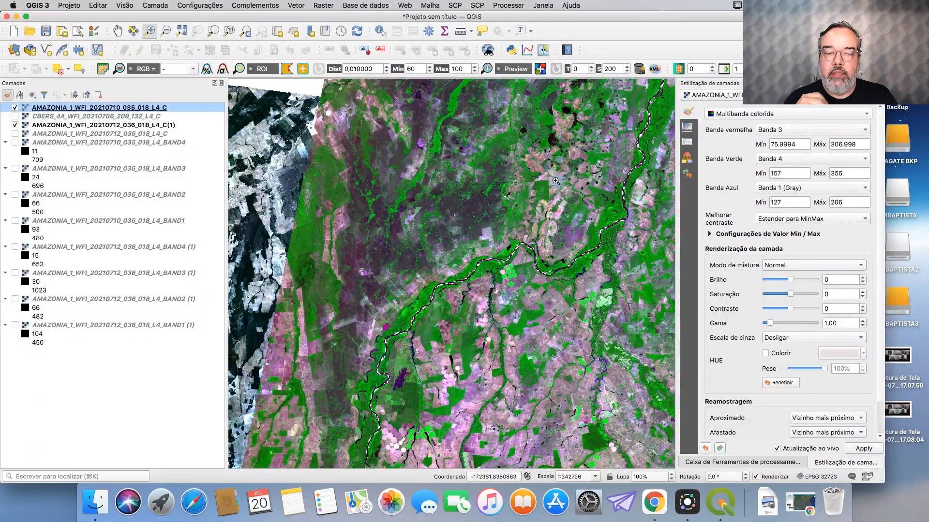
Hide both AMAZONIA_1 colour composites and show only the single band AMAZONIA_1_WFI_20210710_035_018_L4_BAND4, filling the map view
{"action": "left_click", "coordinate": [183, 33]}
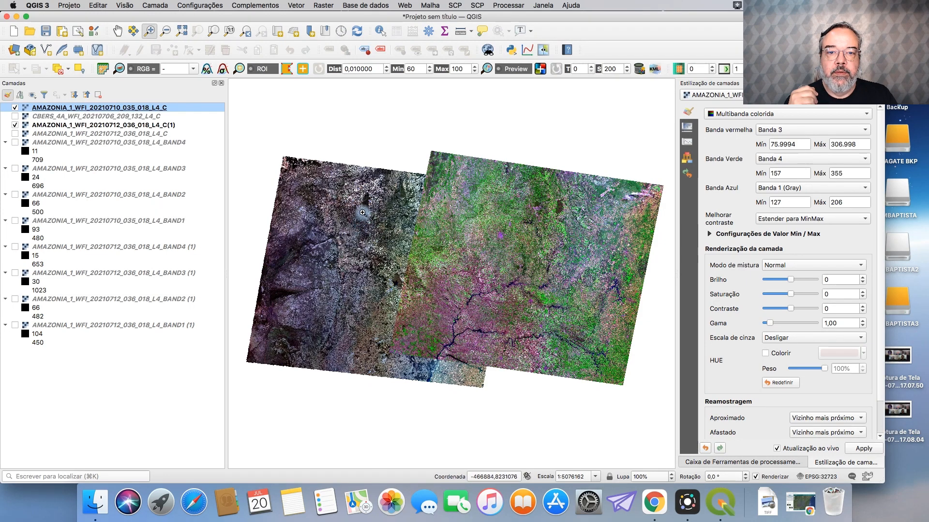
{"action": "left_click", "coordinate": [15, 125]}
{"action": "left_click", "coordinate": [15, 108]}
{"action": "left_click", "coordinate": [15, 143]}
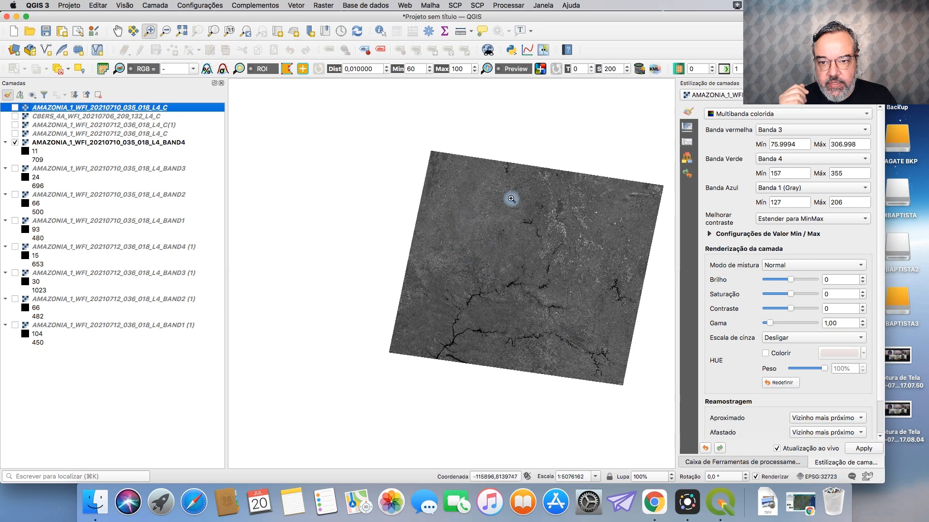
{"action": "left_click", "coordinate": [565, 194]}
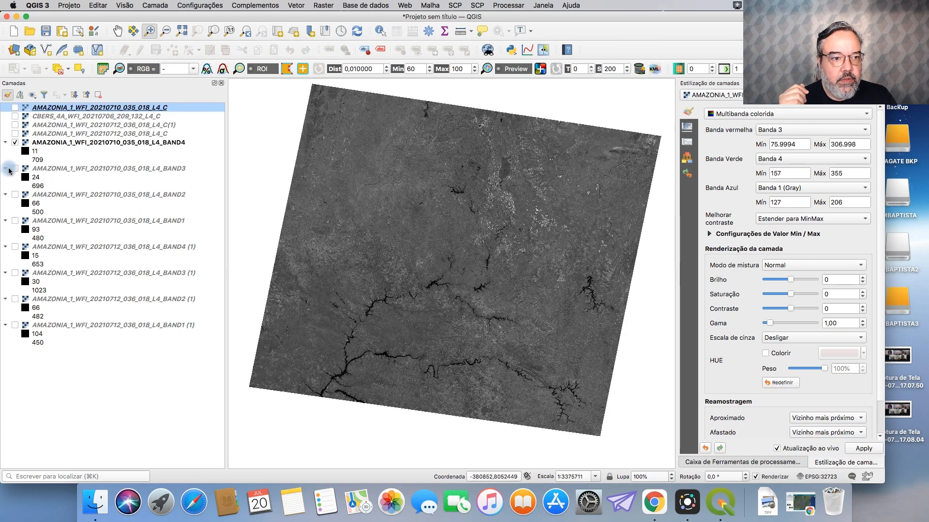
Switch the map from BAND4 to BAND3 and finally to BAND2 of the AMAZONIA_1_WFI_20210710_035_018_L4 scene, hiding the other bands
{"action": "left_click", "coordinate": [15, 169]}
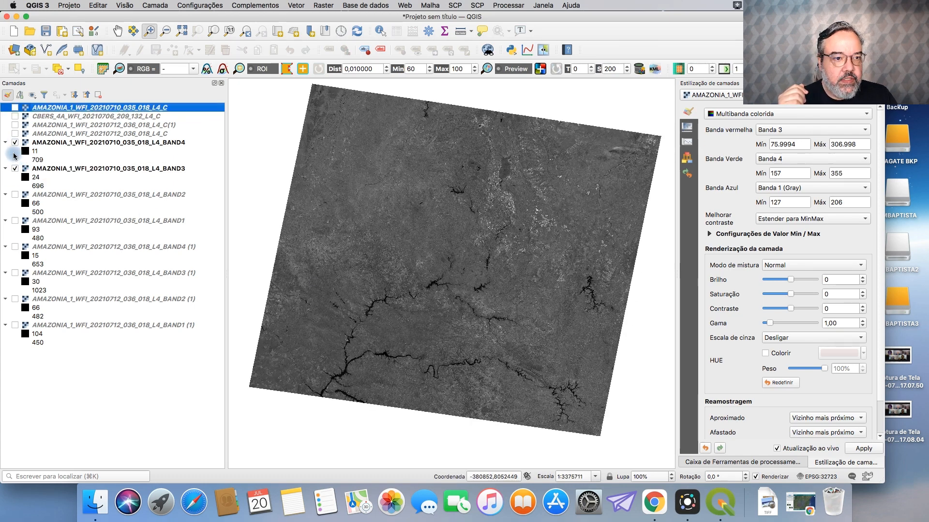
{"action": "left_click", "coordinate": [15, 143]}
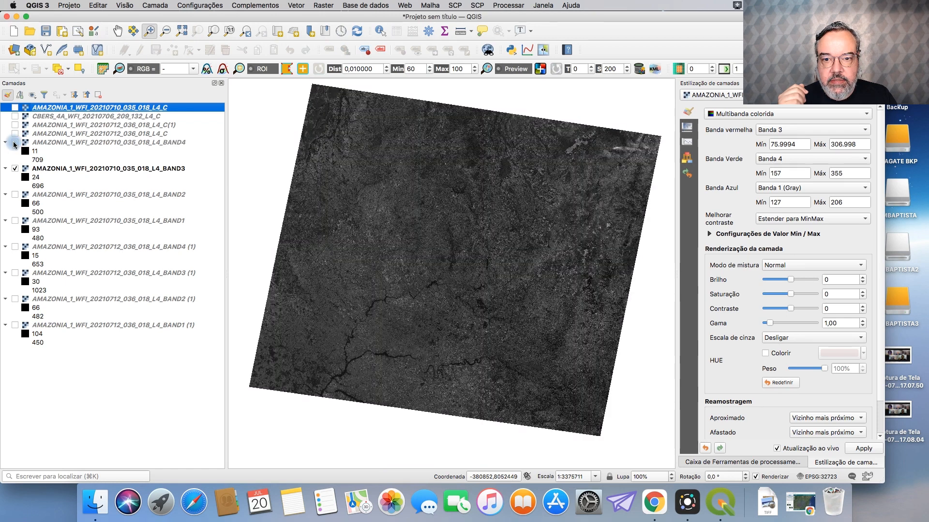
{"action": "left_click", "coordinate": [15, 196]}
{"action": "left_click", "coordinate": [13, 169]}
{"action": "left_click", "coordinate": [15, 169]}
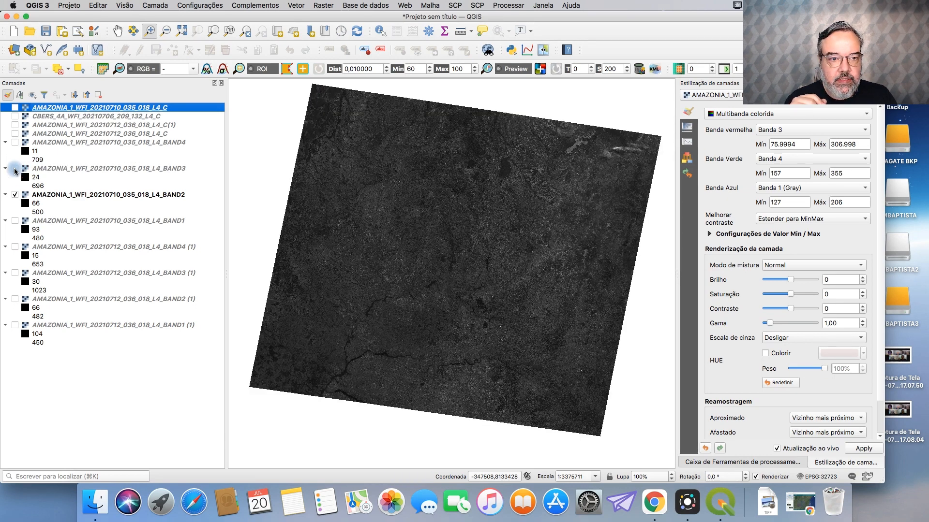
Stretch the contrast of AMAZONIA_1_WFI_20210710_035_018_L4_BAND2 with a cumulative count cut of 2,0 to 98,0 %
{"action": "left_click", "coordinate": [94, 196]}
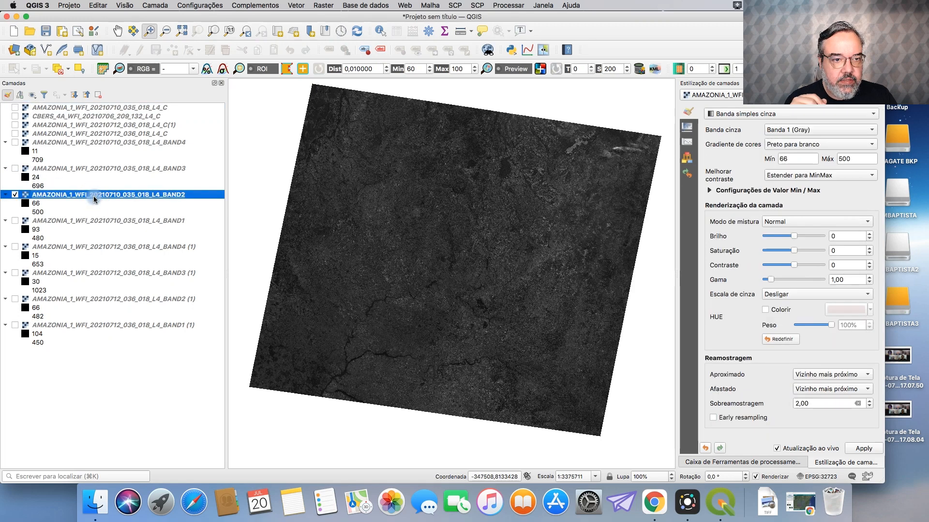
{"action": "left_click", "coordinate": [791, 192]}
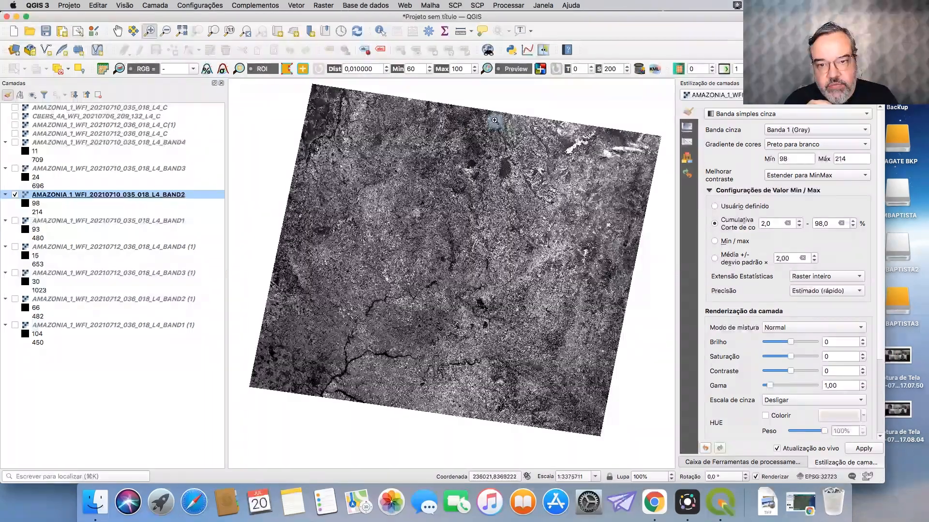
Display AMAZONIA_1_WFI_20210710_035_018_L4_BAND1 with a 2,0 to 98,0 % cumulative count cut and hide BAND2 of the same scene
{"action": "left_click", "coordinate": [15, 221]}
{"action": "left_click", "coordinate": [48, 224]}
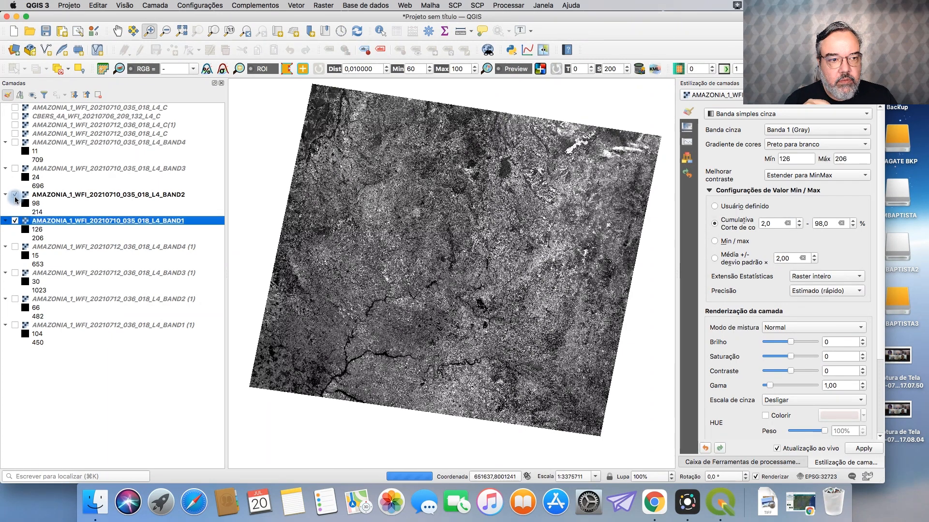
{"action": "left_click", "coordinate": [15, 196]}
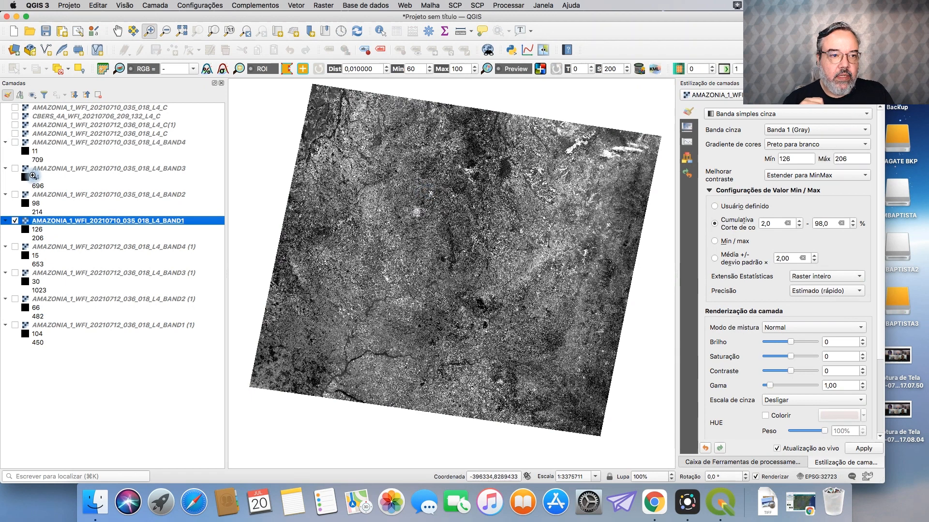
Display AMAZONIA_1_WFI_20210710_035_018_L4_BAND3 with a 2,0 to 98,0 % cumulative count cut and inspect its detail before restoring the full extent
{"action": "left_click", "coordinate": [15, 169]}
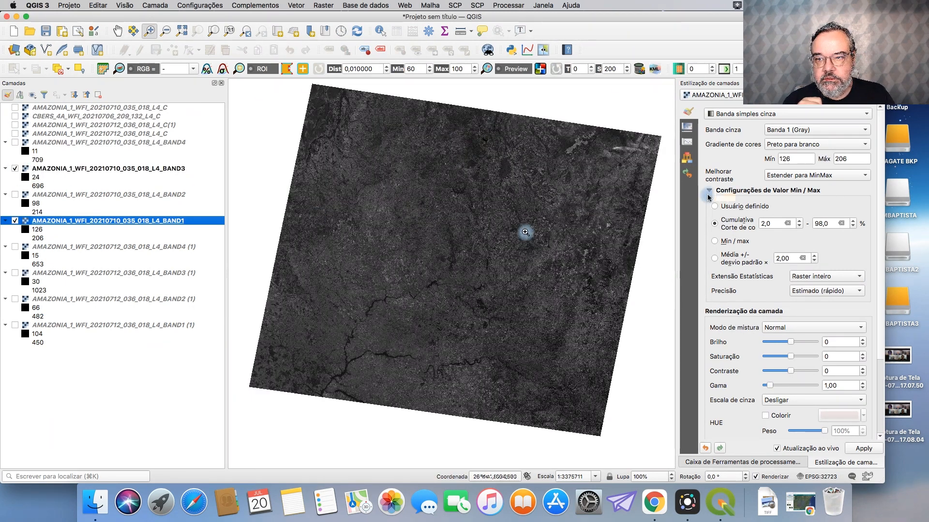
{"action": "left_click", "coordinate": [145, 169]}
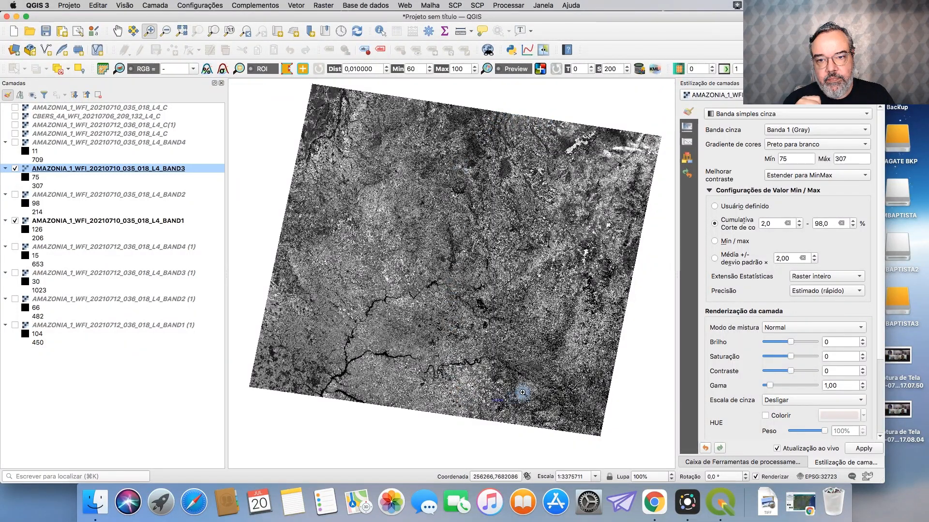
{"action": "left_click_drag", "start_coordinate": [523, 393], "coordinate": [534, 383]}
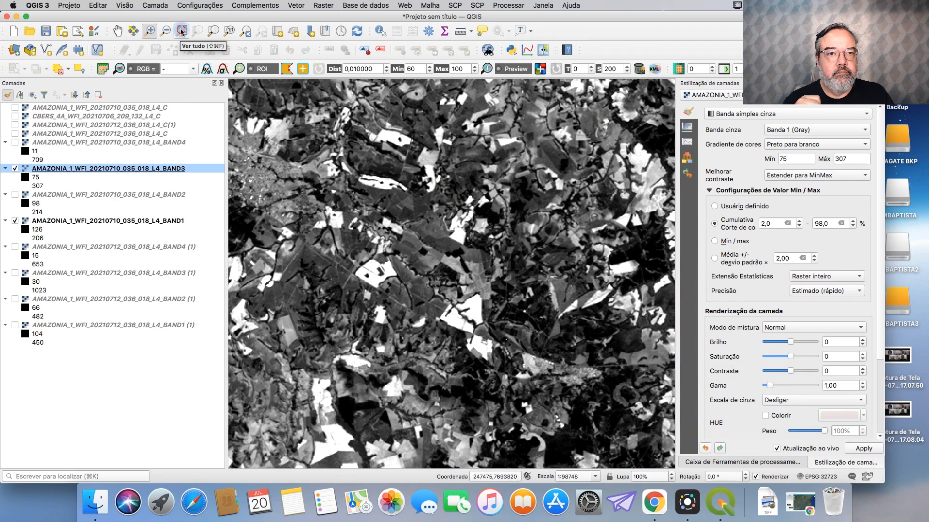
{"action": "left_click", "coordinate": [181, 31]}
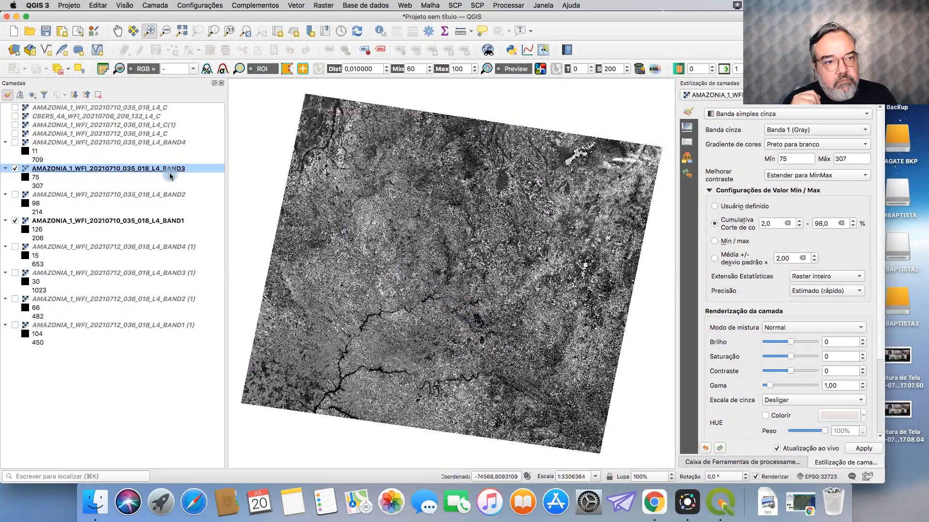
Hide BAND3 of the AMAZONIA_1_WFI_20210710_035_018_L4 scene and show BAND2 to compare it with BAND1
{"action": "left_click", "coordinate": [15, 195]}
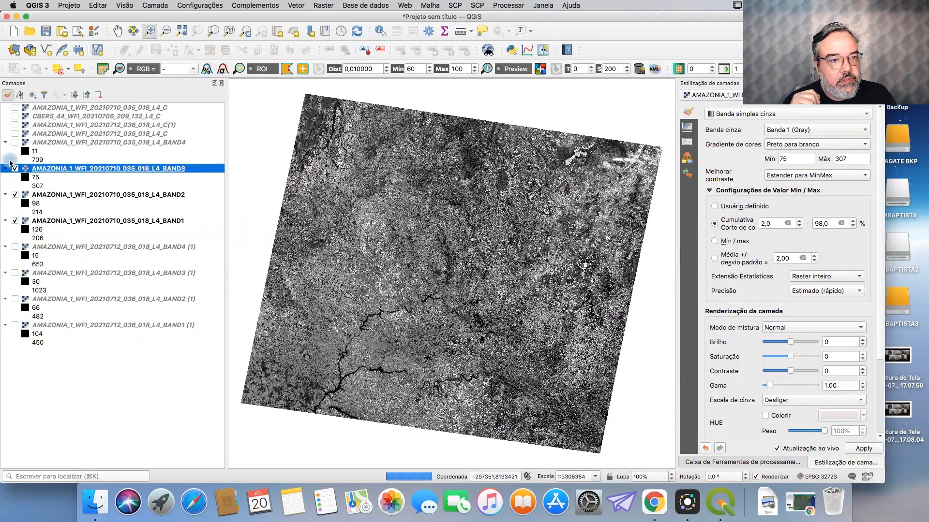
{"action": "left_click", "coordinate": [15, 169]}
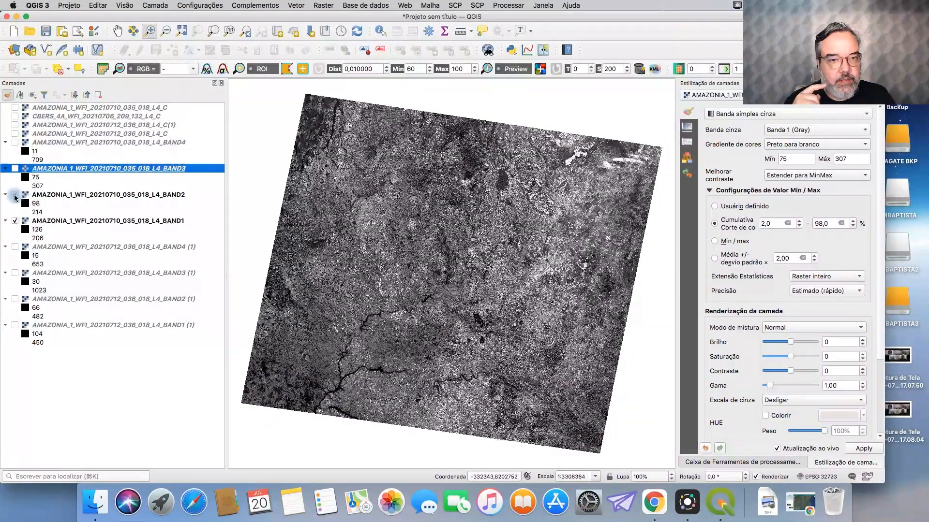
{"action": "left_click", "coordinate": [15, 195]}
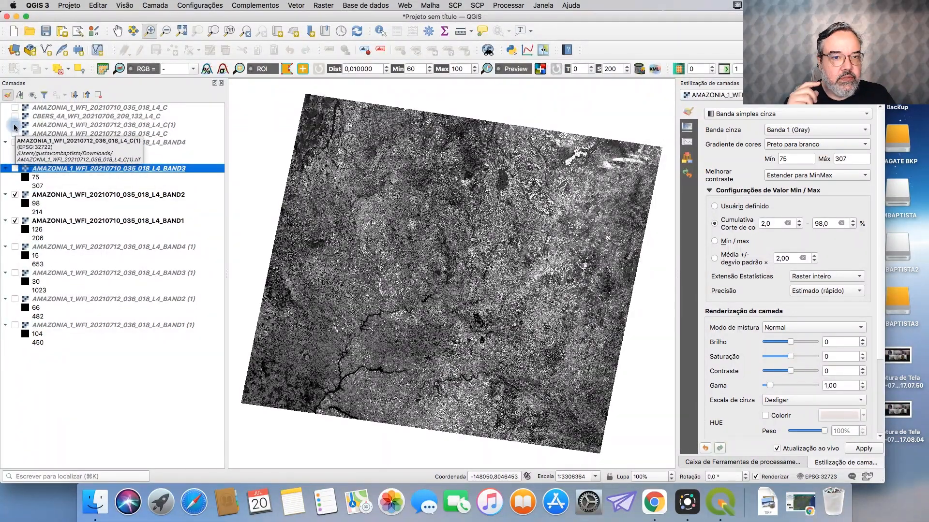
Show the AMAZONIA_1 composites 20210710_035_018_L4_C and 20210712_036_018_L4_C(1), and set the green band of L4_C(1) to Banda 4
{"action": "left_click", "coordinate": [15, 107]}
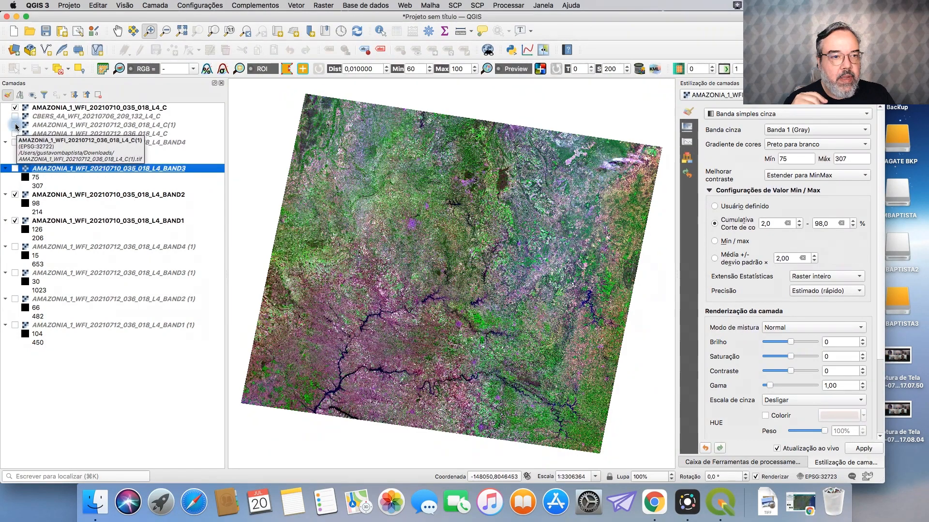
{"action": "left_click", "coordinate": [15, 126]}
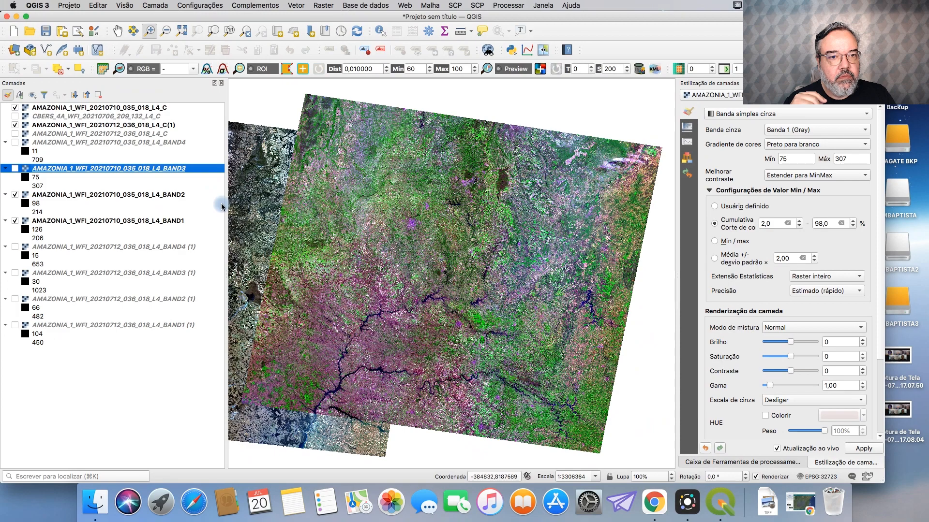
{"action": "left_click", "coordinate": [141, 125]}
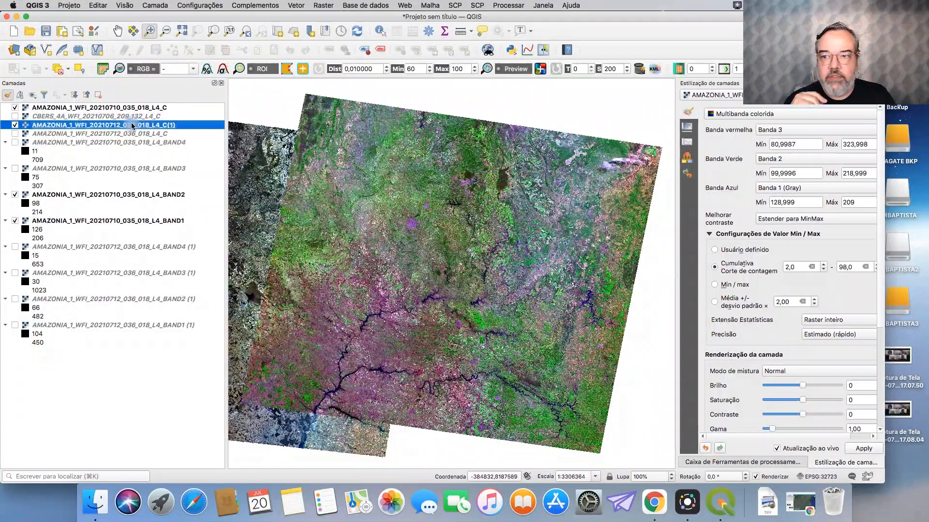
{"action": "left_click", "coordinate": [770, 160]}
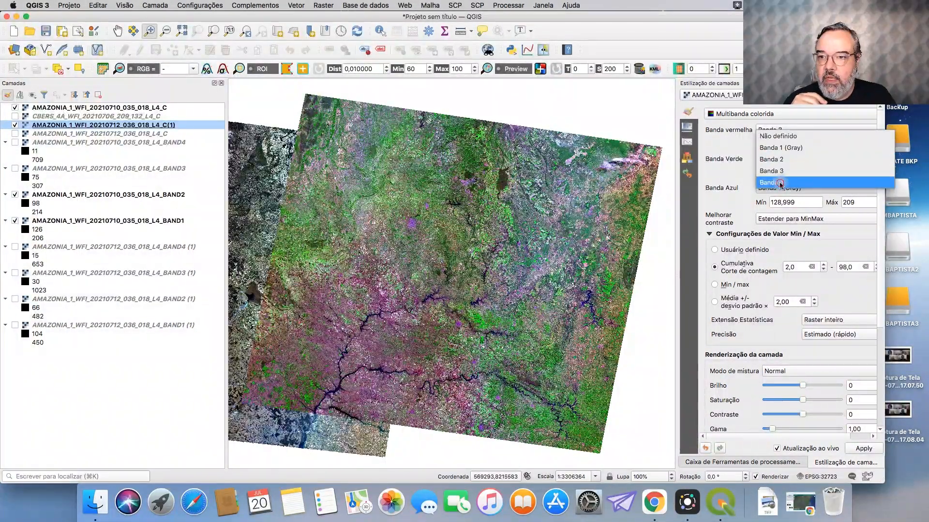
{"action": "left_click", "coordinate": [777, 183]}
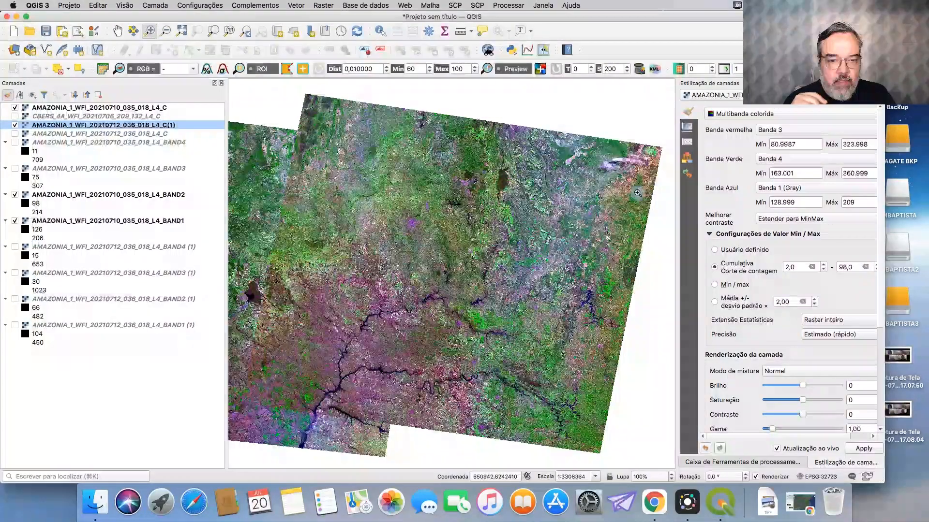
Frame the southern overlap of the two colour composites and hide BAND2 and BAND1 of the AMAZONIA_1_WFI_20210710_035_018_L4 scene
{"action": "left_click_drag", "start_coordinate": [238, 356], "coordinate": [407, 468]}
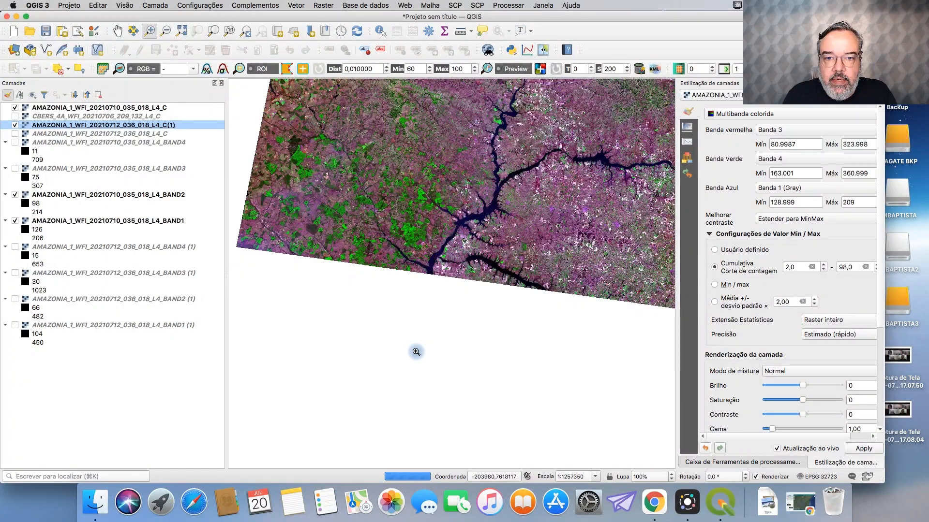
{"action": "scroll", "coordinate": [416, 352], "scroll_direction": "down", "scroll_amount": 1}
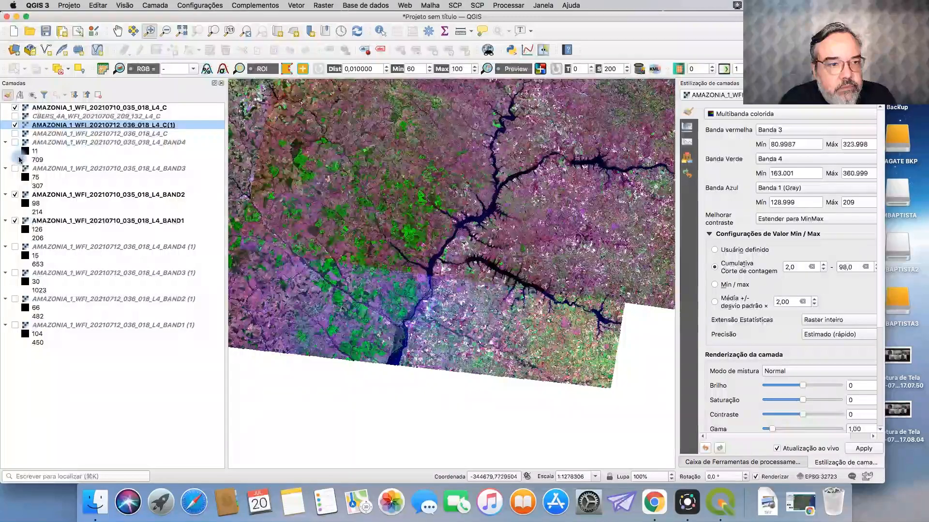
{"action": "left_click", "coordinate": [15, 194]}
{"action": "left_click", "coordinate": [15, 221]}
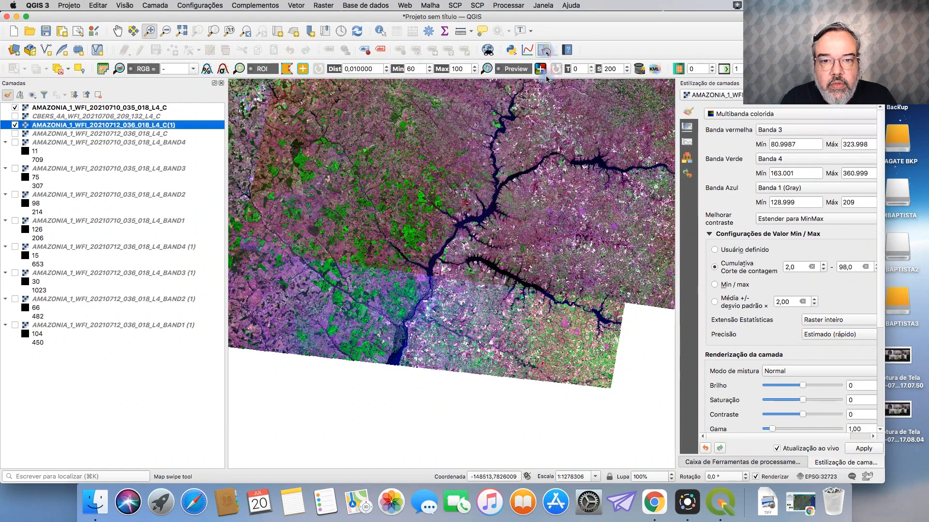
Compare the two AMAZONIA_1 composites around the river by swiping AMAZONIA_1_WFI_20210712_036_018_L4_C(1) with the Map swipe tool
{"action": "left_click", "coordinate": [439, 225]}
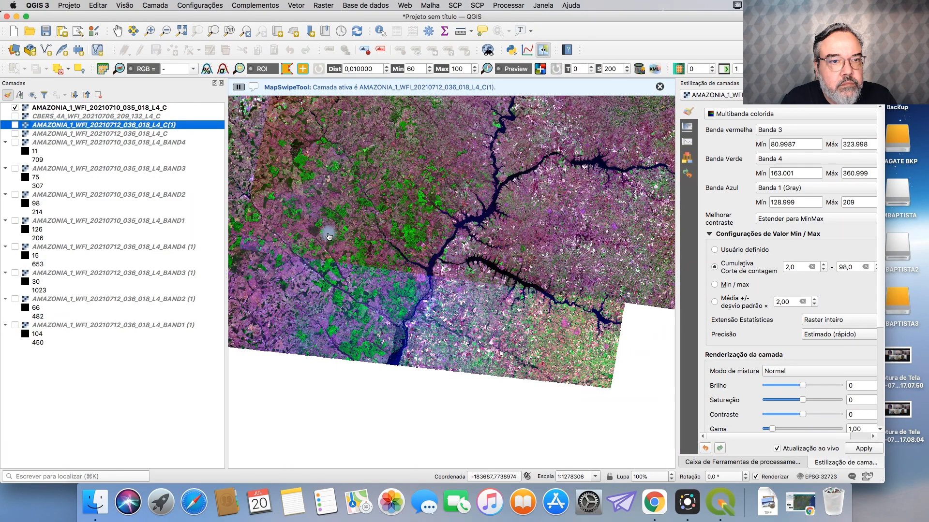
{"action": "left_click", "coordinate": [275, 228]}
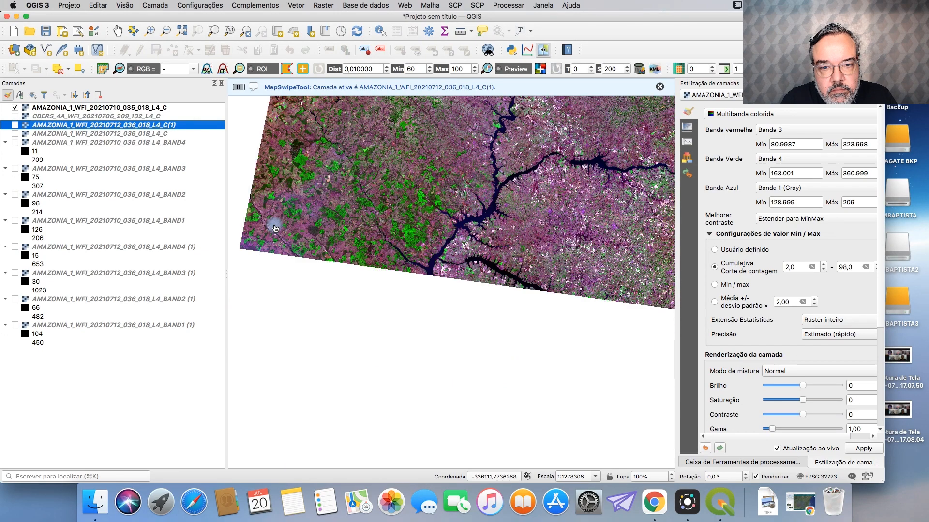
{"action": "left_click_drag", "start_coordinate": [274, 229], "coordinate": [417, 389]}
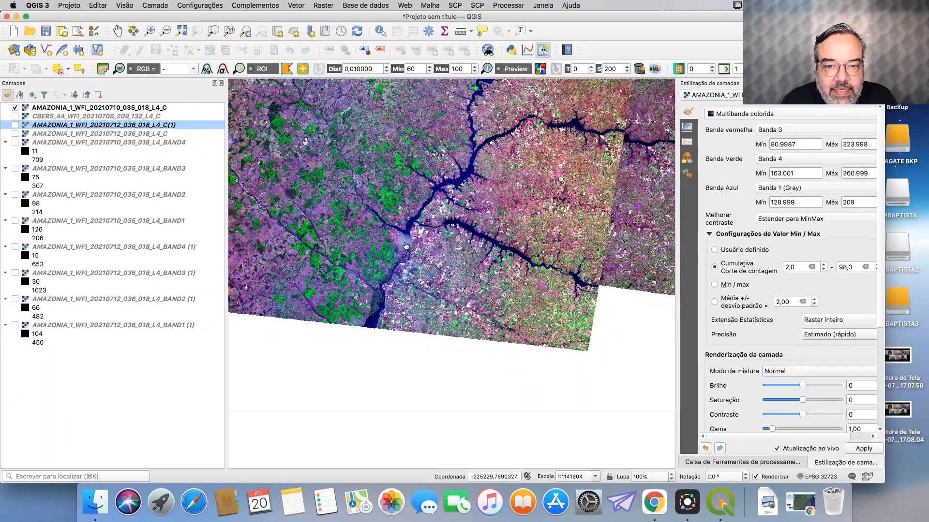
{"action": "scroll", "coordinate": [405, 246], "scroll_direction": "up", "scroll_amount": 2}
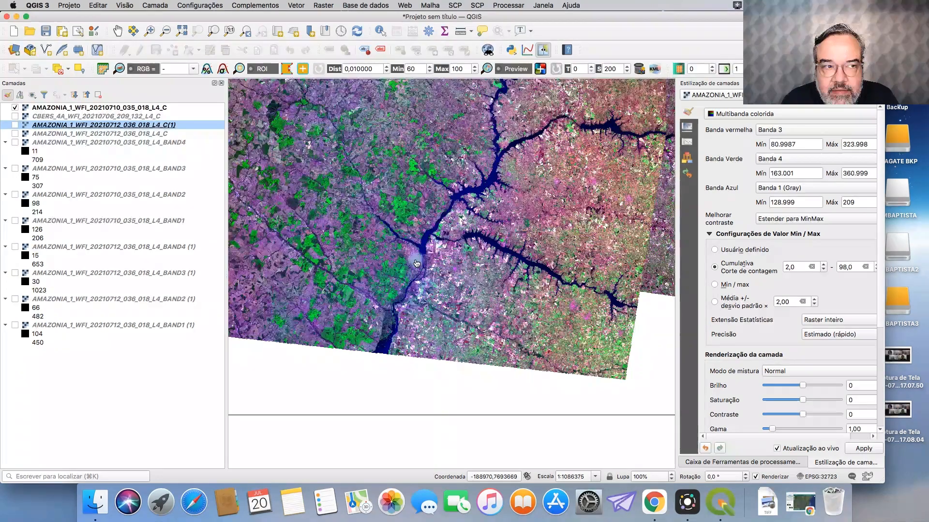
{"action": "scroll", "coordinate": [417, 263], "scroll_direction": "up", "scroll_amount": 1}
{"action": "left_click", "coordinate": [149, 31]}
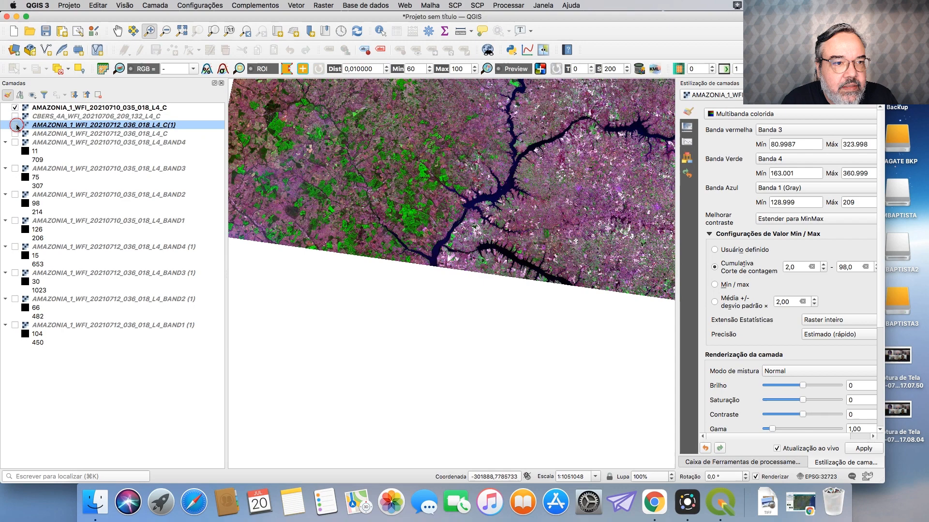
Show AMAZONIA_1_WFI_20210712_036_018_L4_C(1) again and examine both composites around the river and at full extent
{"action": "left_click", "coordinate": [16, 126]}
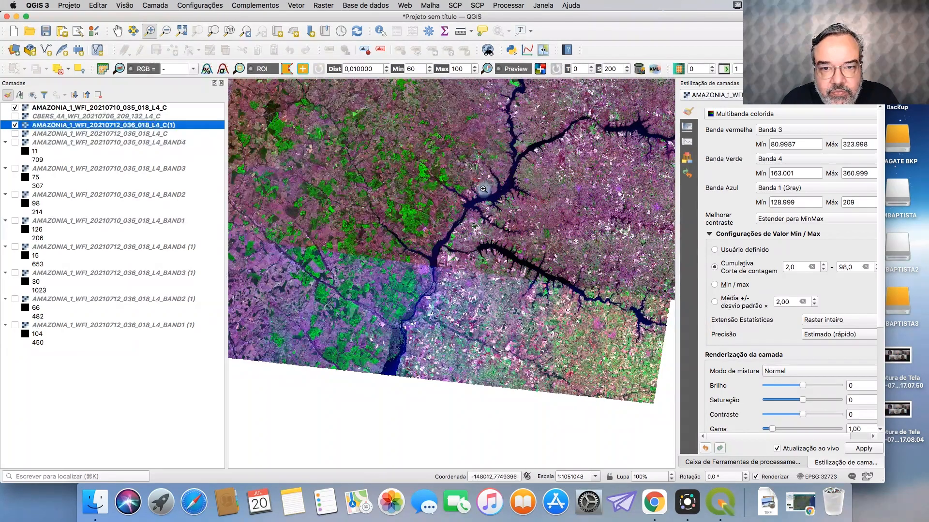
{"action": "scroll", "coordinate": [436, 268], "scroll_direction": "up", "scroll_amount": 2}
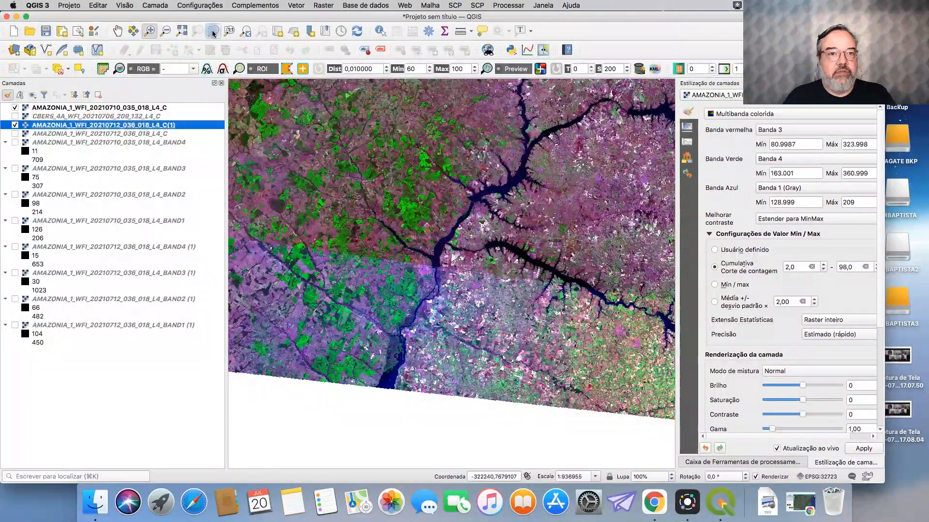
{"action": "left_click", "coordinate": [182, 33]}
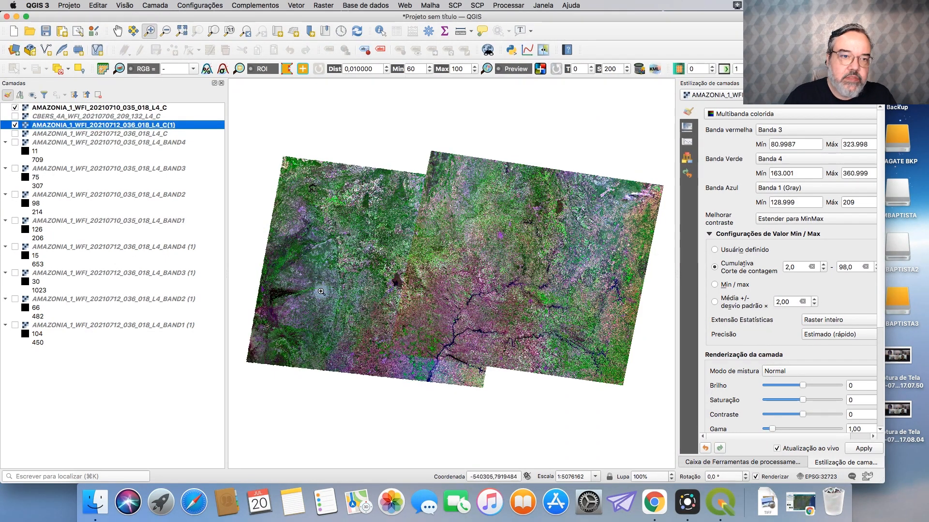
Show only the AMAZONIA_1_WFI_20210712_036_018_L4_C composite, hiding AMAZONIA_1_WFI_20210712_036_018_L4_C(1) and AMAZONIA_1_WFI_20210710_035_018_L4_C
{"action": "left_click", "coordinate": [15, 126]}
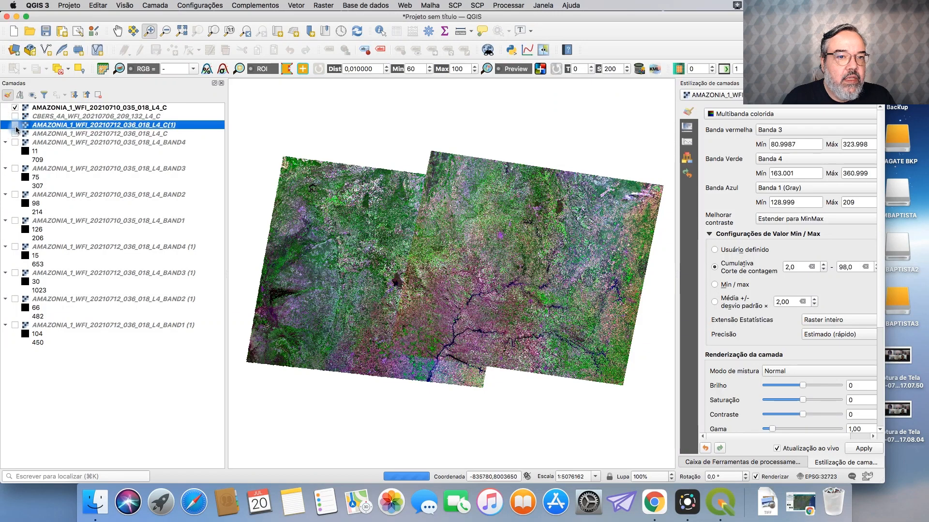
{"action": "left_click", "coordinate": [15, 134]}
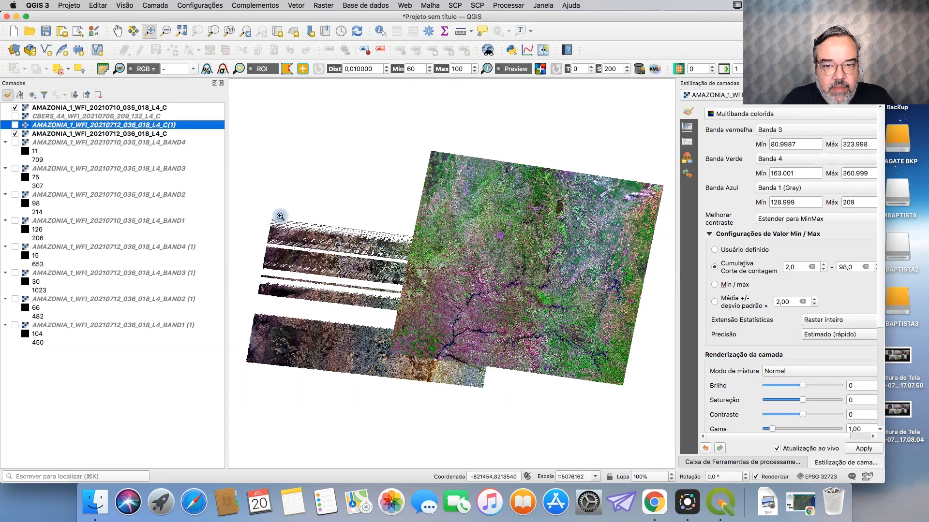
{"action": "left_click", "coordinate": [14, 108]}
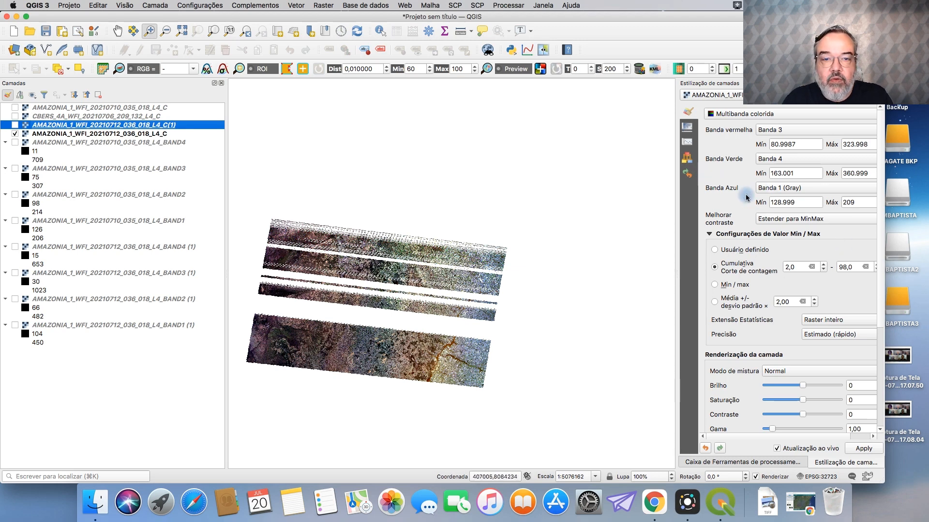
Set the AMAZONIA_1_WFI_20210712_036_018_L4_C composite to Banda 3 as red, Banda 4 as green and Banda 1 (Gray) as blue
{"action": "left_click_drag", "start_coordinate": [425, 351], "coordinate": [508, 403]}
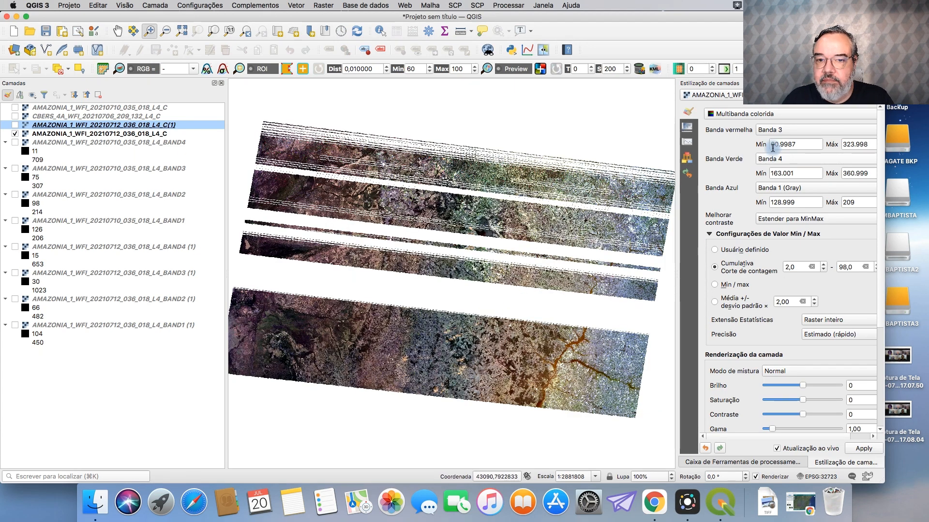
{"action": "left_click", "coordinate": [50, 133]}
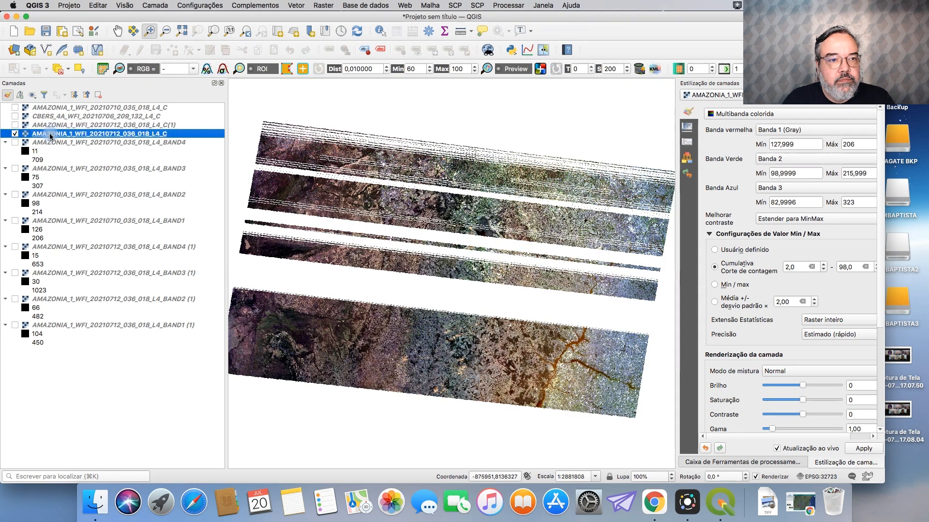
{"action": "left_click", "coordinate": [774, 130]}
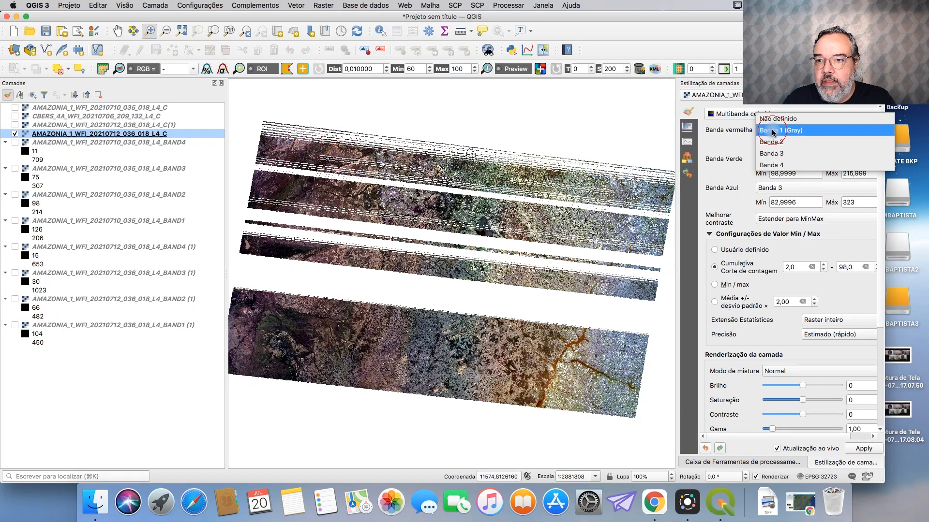
{"action": "left_click", "coordinate": [774, 151]}
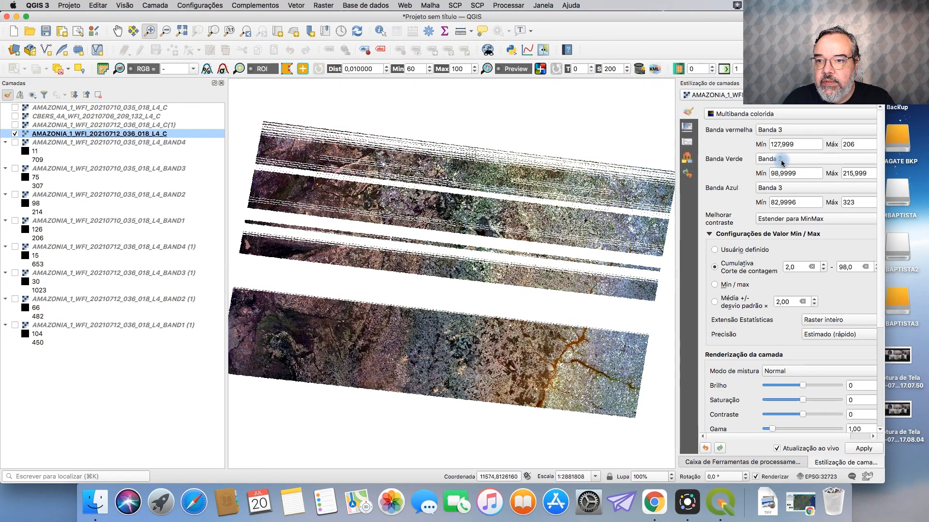
{"action": "left_click", "coordinate": [781, 161]}
{"action": "left_click", "coordinate": [782, 181]}
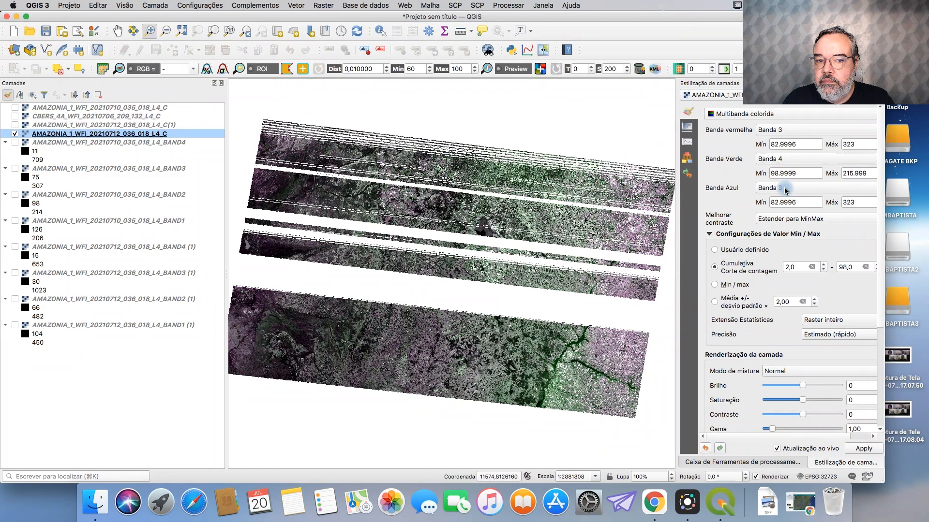
{"action": "left_click", "coordinate": [785, 189]}
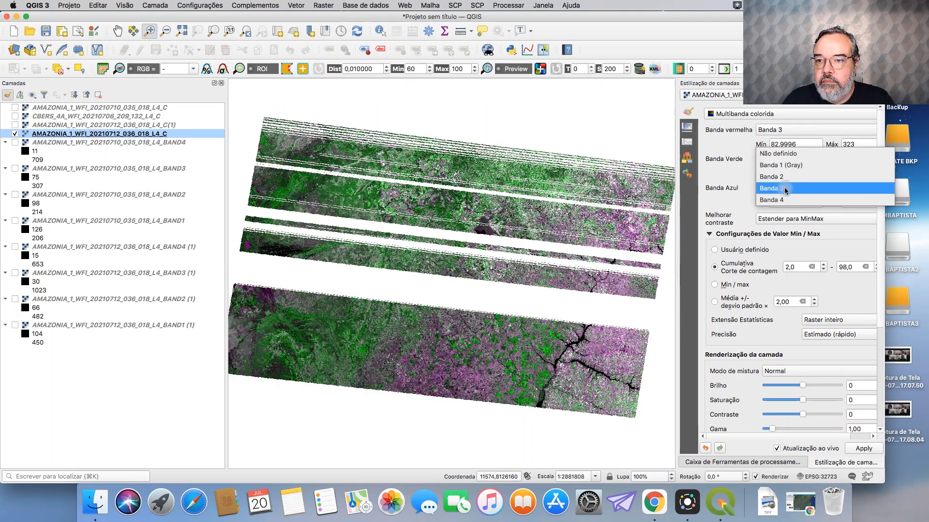
{"action": "left_click", "coordinate": [777, 165]}
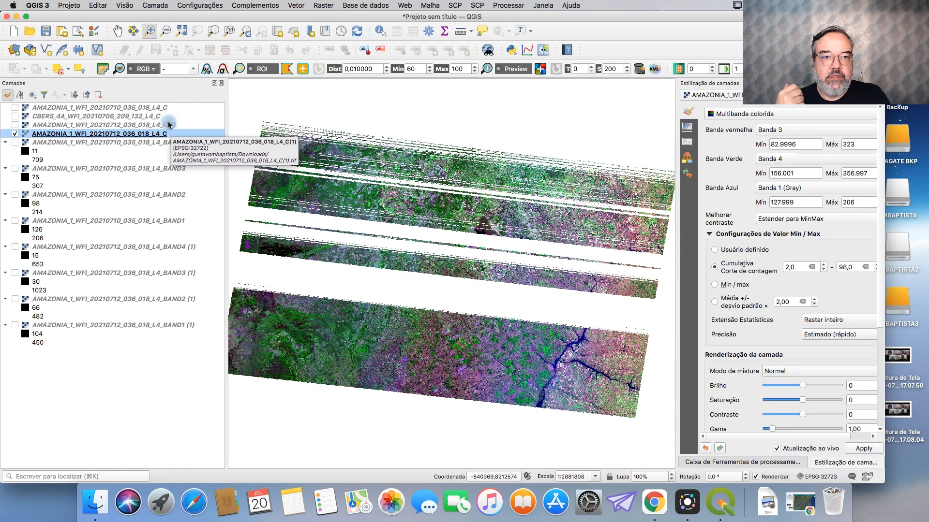
Compare AMAZONIA_1_WFI_20210712_036_018_L4_C with AMAZONIA_1_WFI_20210712_036_018_L4_C(1) at full extent by toggling their visibility
{"action": "left_click", "coordinate": [15, 127]}
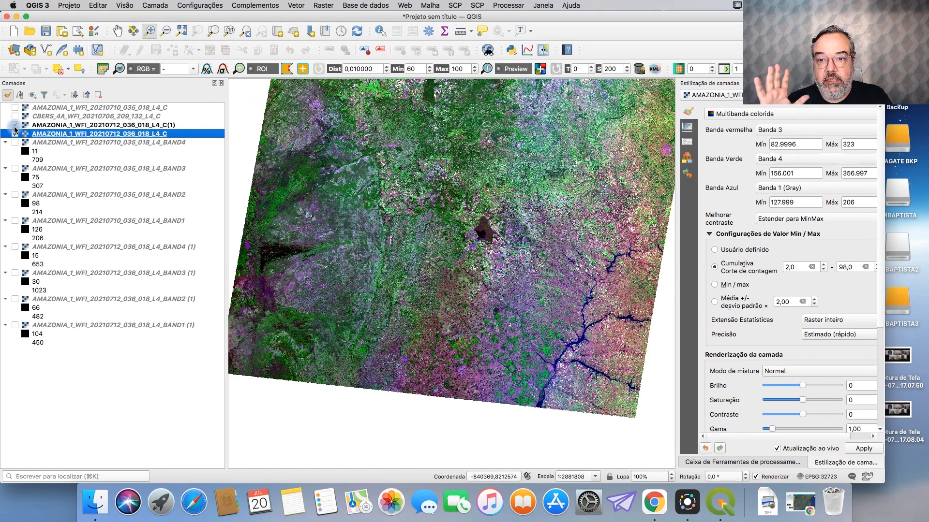
{"action": "left_click", "coordinate": [15, 134]}
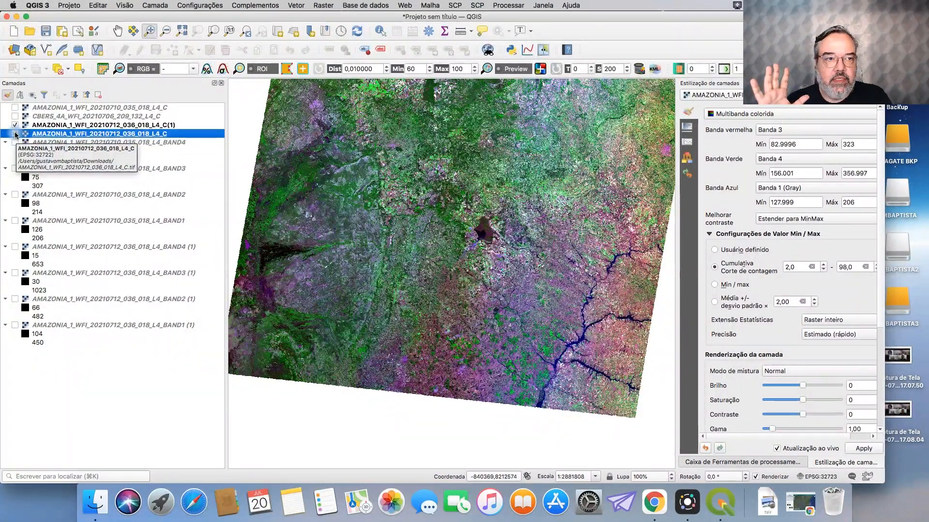
{"action": "left_click", "coordinate": [15, 125]}
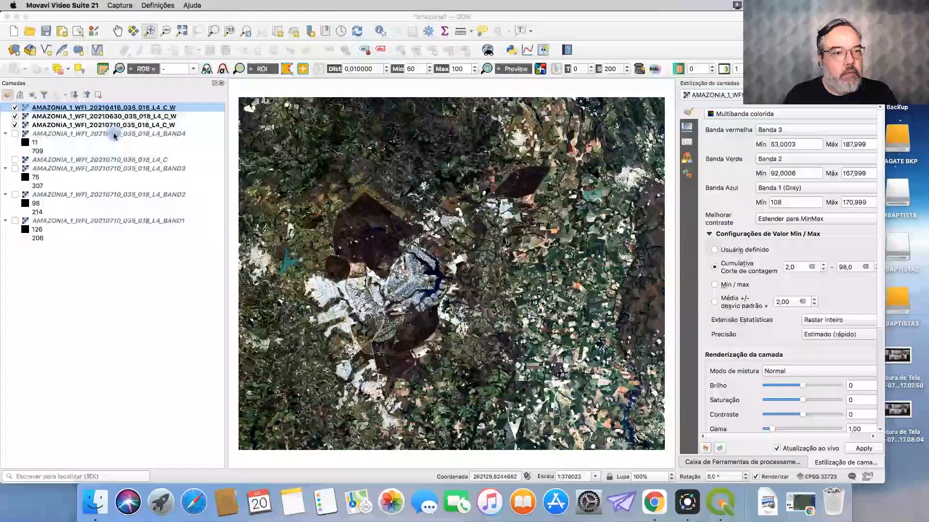
Remove the AMAZONIA_1_WFI_20210710_035_018_L4_C composite and its BAND4, BAND3, BAND2 and BAND1 layers from the amazonia1 project
{"action": "left_click", "coordinate": [113, 133]}
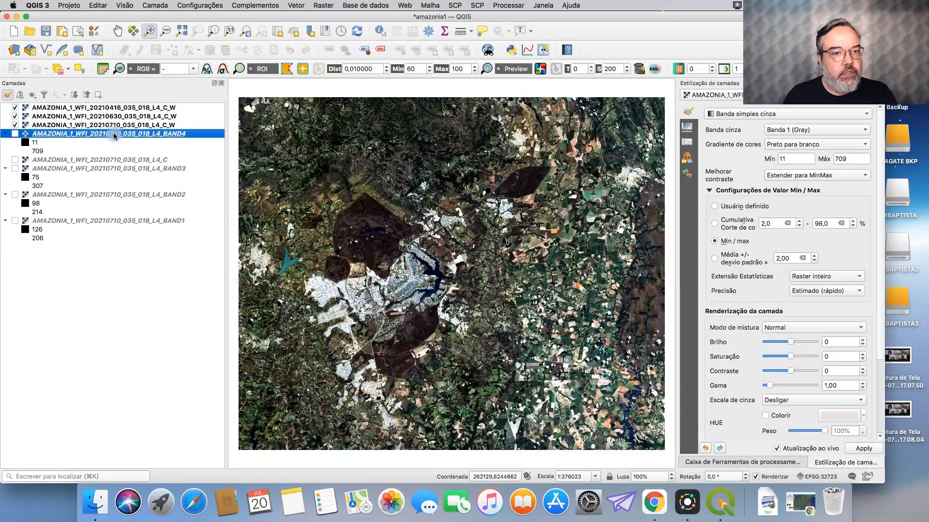
{"action": "left_click", "coordinate": [123, 161], "text": "super"}
{"action": "left_click", "coordinate": [124, 171], "text": "super"}
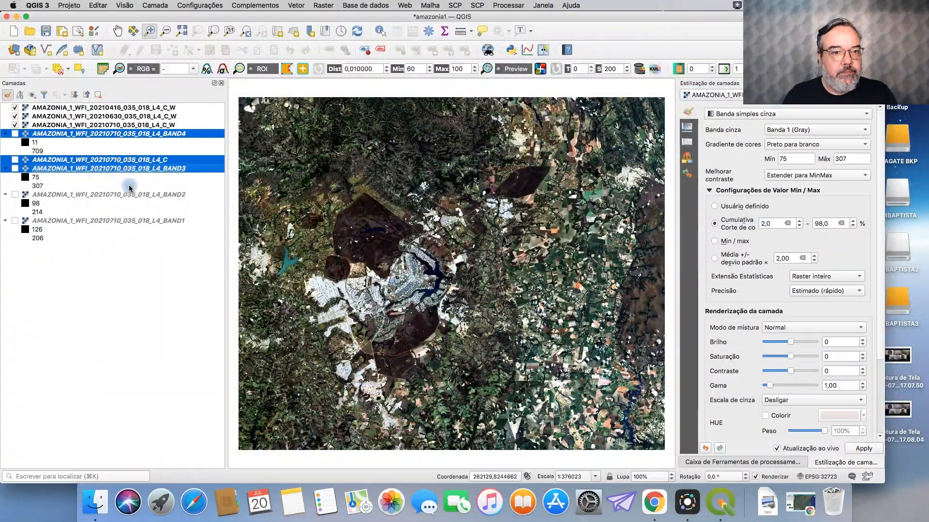
{"action": "left_click", "coordinate": [129, 196], "text": "super"}
{"action": "left_click", "coordinate": [132, 223], "text": "super"}
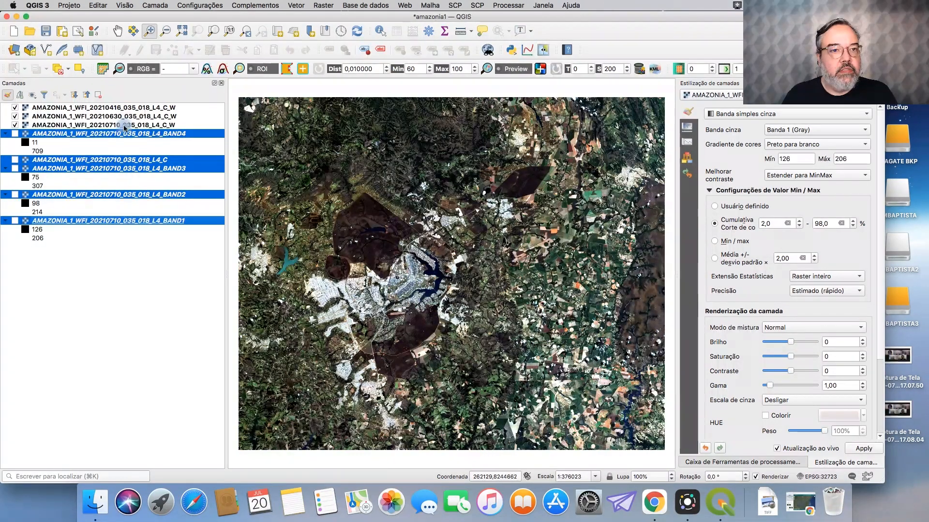
{"action": "left_click", "coordinate": [98, 95]}
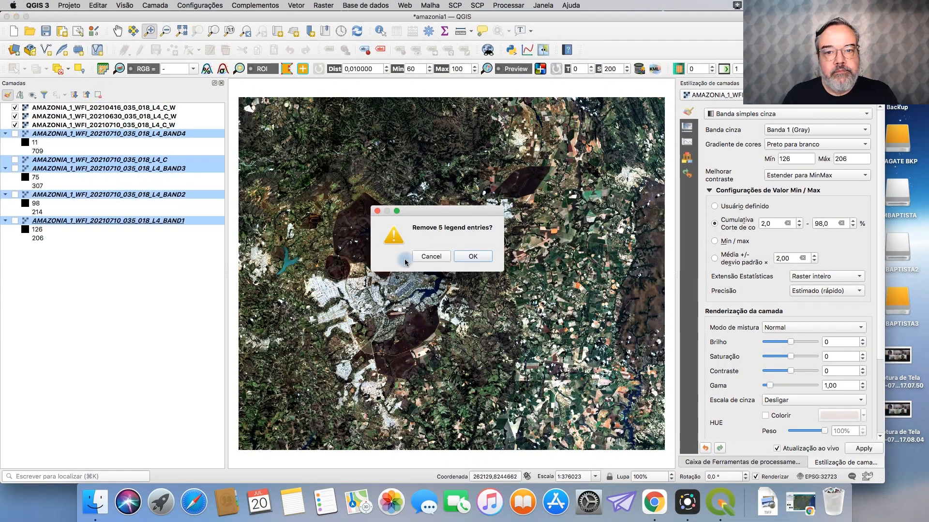
{"action": "left_click", "coordinate": [473, 256]}
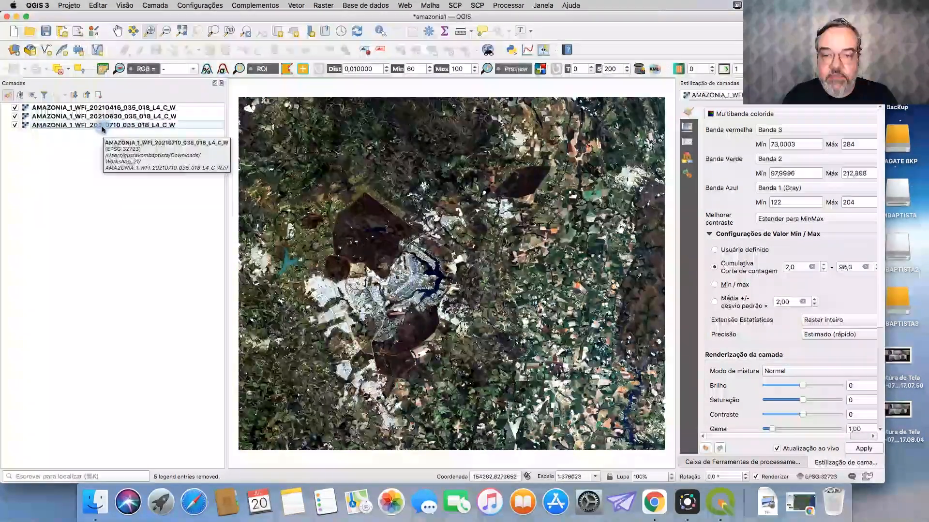
Hide AMAZONIA_1_WFI_20210630_035_018_L4_C_W and swipe AMAZONIA_1_WFI_20210416_035_018_L4_C_W across AMAZONIA_1_WFI_20210710_035_018_L4_C_W with the Map swipe tool
{"action": "left_click", "coordinate": [15, 117]}
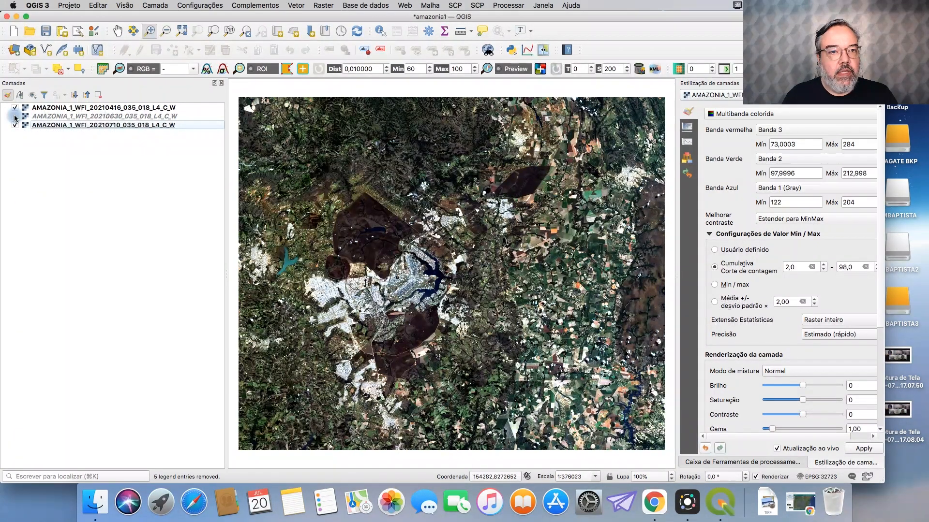
{"action": "left_click", "coordinate": [89, 109]}
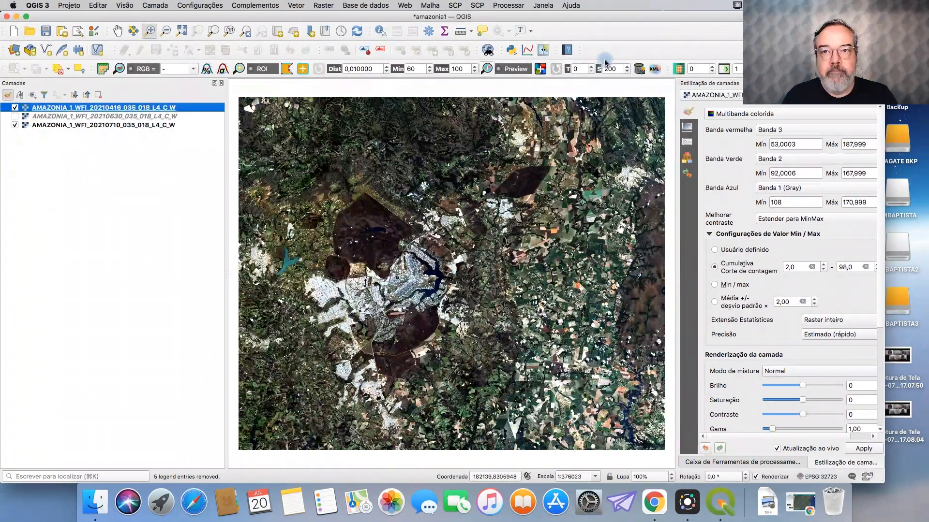
{"action": "left_click", "coordinate": [542, 53]}
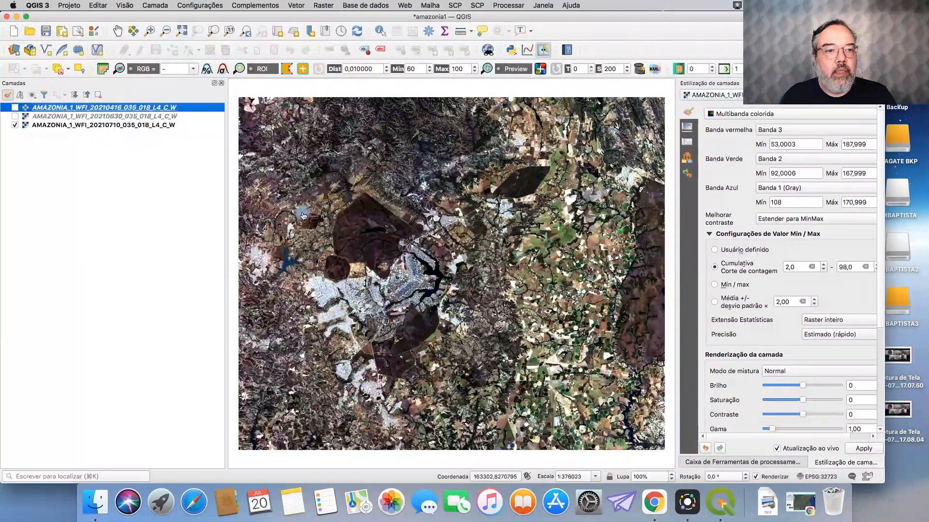
{"action": "left_click_drag", "start_coordinate": [298, 227], "coordinate": [516, 235]}
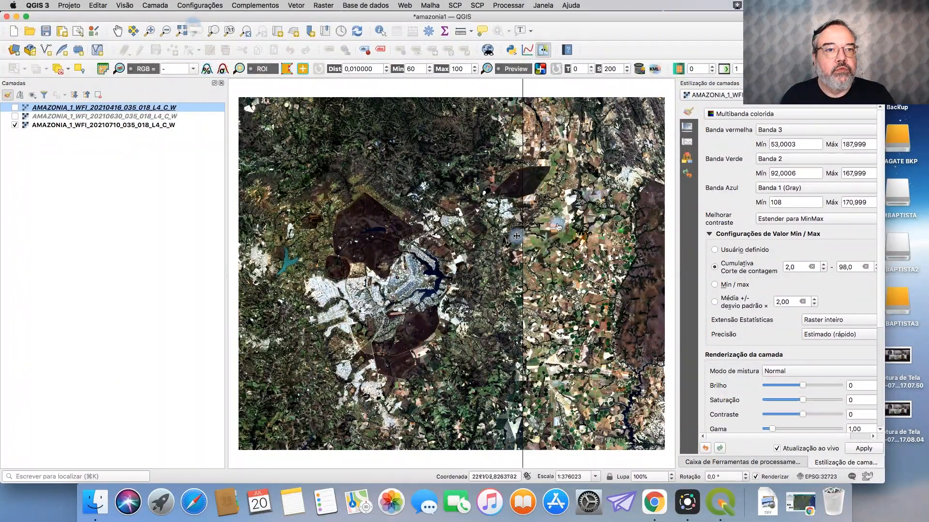
Compare the farmland east of Brasília by swiping AMAZONIA_1_WFI_20210416_035_018_L4_C_W vertically over AMAZONIA_1_WFI_20210710_035_018_L4_C_W
{"action": "key", "text": "ctrl+alt+plus"}
{"action": "left_click_drag", "start_coordinate": [493, 195], "coordinate": [640, 324]}
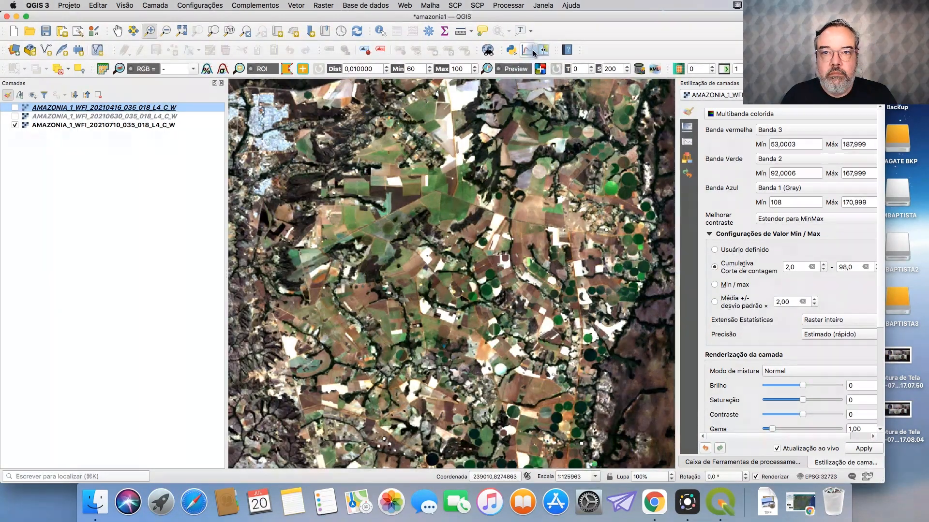
{"action": "left_click", "coordinate": [542, 50]}
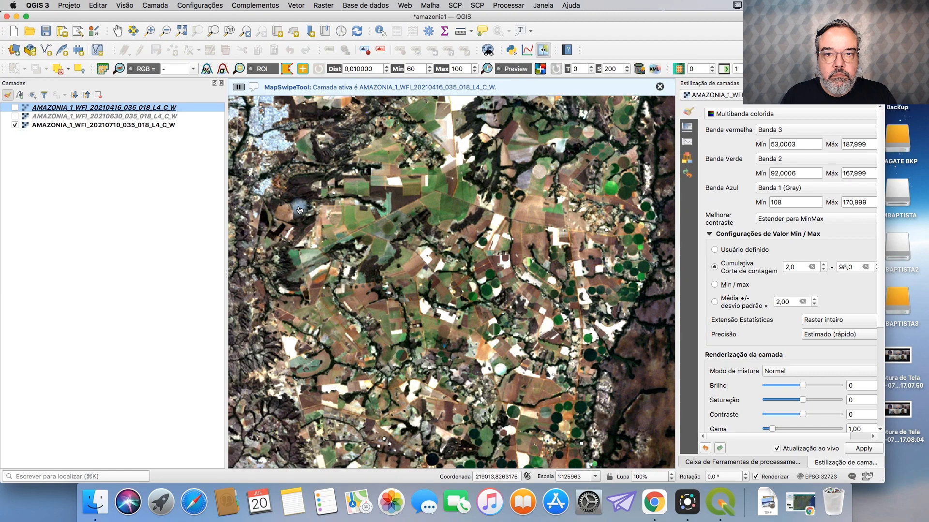
{"action": "left_click_drag", "start_coordinate": [355, 205], "coordinate": [414, 162]}
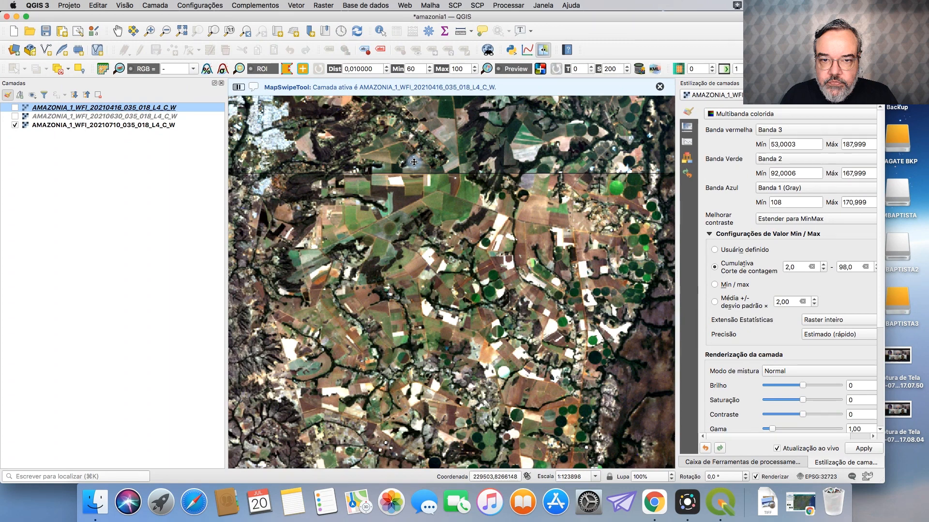
{"action": "left_click_drag", "start_coordinate": [414, 162], "coordinate": [419, 360]}
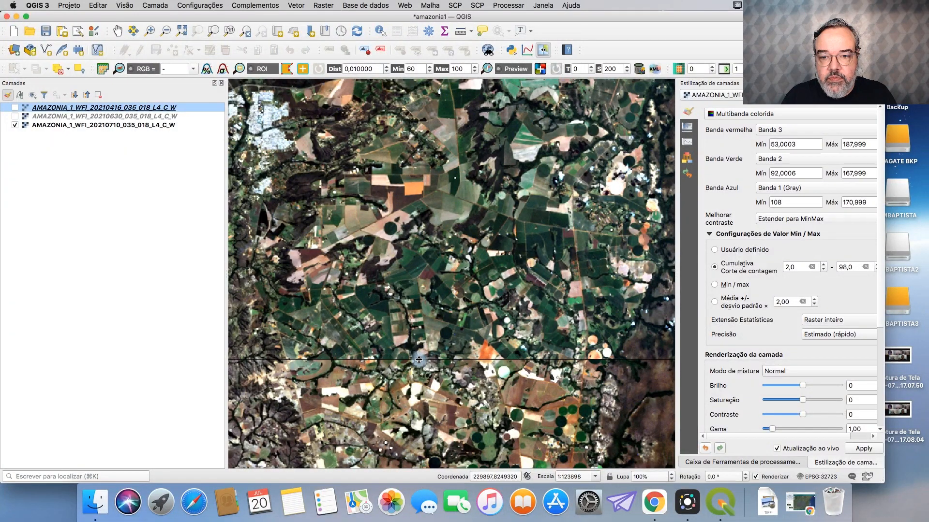
{"action": "scroll", "coordinate": [419, 360], "scroll_direction": "up", "scroll_amount": 1}
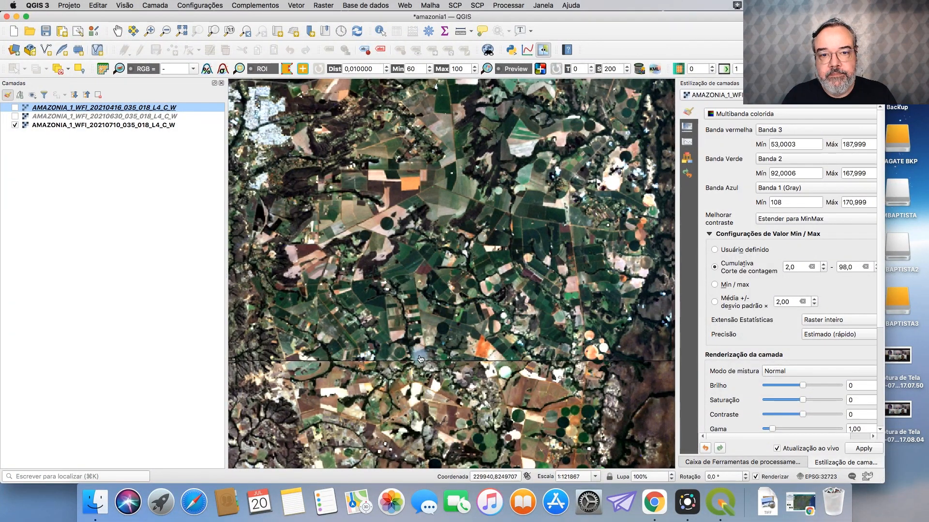
Show AMAZONIA_1_WFI_20210630_035_018_L4_C_W, hide AMAZONIA_1_WFI_20210710_035_018_L4_C_W and start the Map swipe tool on AMAZONIA_1_WFI_20210416_035_018_L4_C_W
{"action": "left_click", "coordinate": [15, 116]}
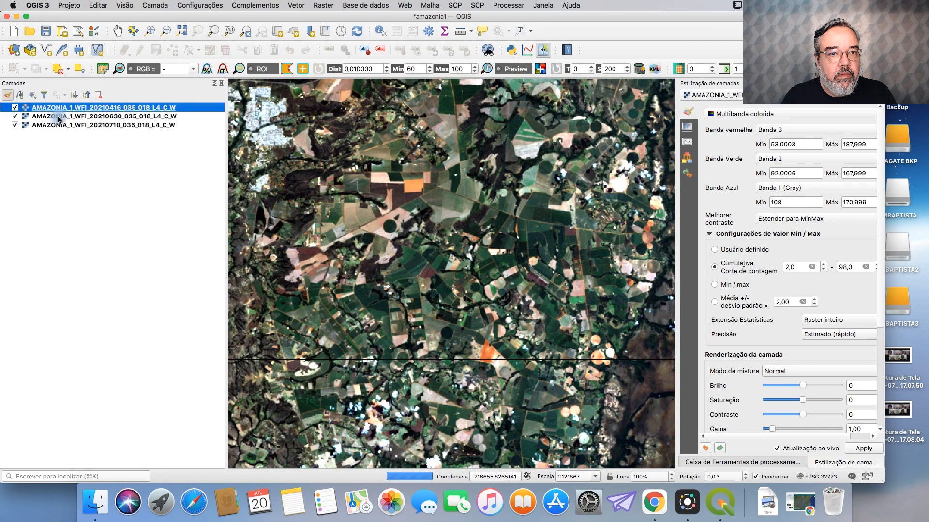
{"action": "left_click", "coordinate": [15, 108]}
{"action": "left_click", "coordinate": [15, 125]}
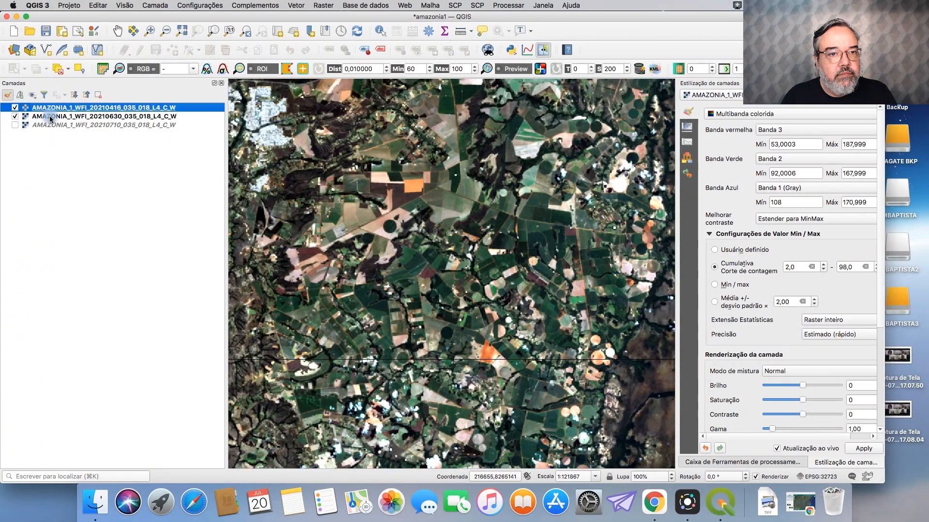
{"action": "left_click", "coordinate": [543, 51]}
{"action": "left_click", "coordinate": [543, 50]}
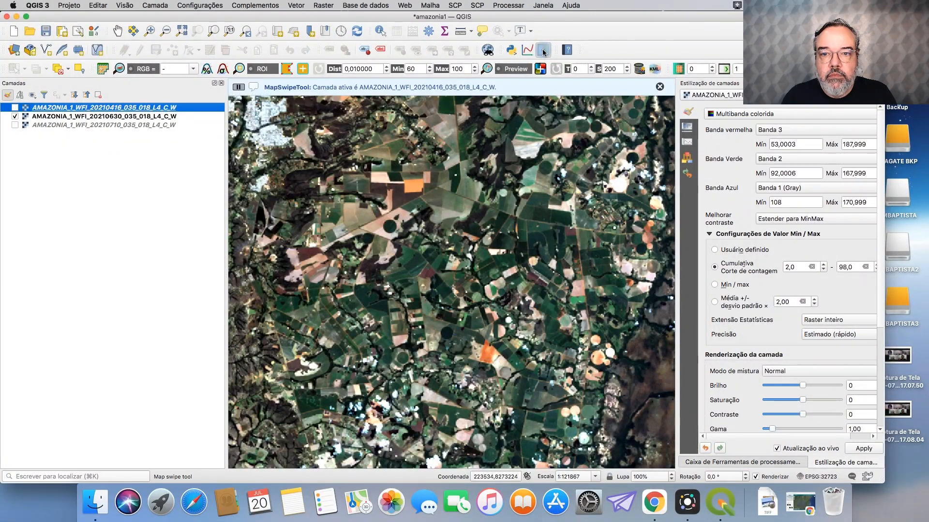
Compare the farmland by swiping AMAZONIA_1_WFI_20210416_035_018_L4_C_W vertically over AMAZONIA_1_WFI_20210630_035_018_L4_C_W
{"action": "scroll", "coordinate": [481, 165], "scroll_direction": "up", "scroll_amount": 1}
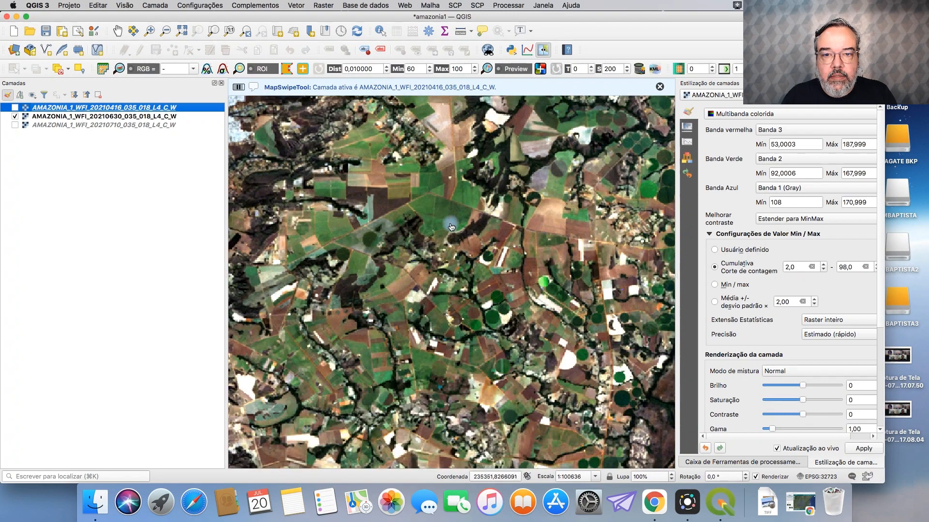
{"action": "scroll", "coordinate": [272, 210], "scroll_direction": "up", "scroll_amount": 1}
{"action": "left_click_drag", "start_coordinate": [385, 114], "coordinate": [396, 352]}
{"action": "scroll", "coordinate": [396, 354], "scroll_direction": "down", "scroll_amount": 1}
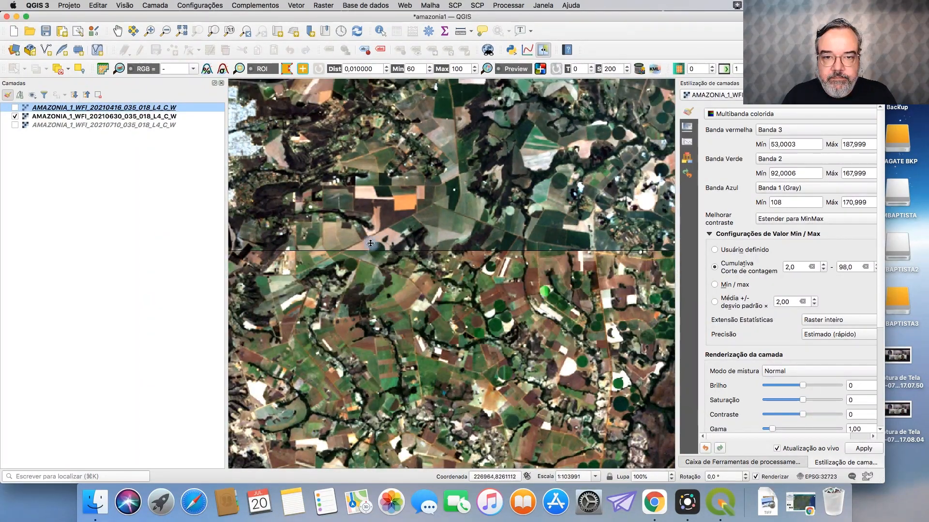
{"action": "scroll", "coordinate": [363, 187], "scroll_direction": "up", "scroll_amount": 1}
{"action": "scroll", "coordinate": [362, 186], "scroll_direction": "up", "scroll_amount": 1}
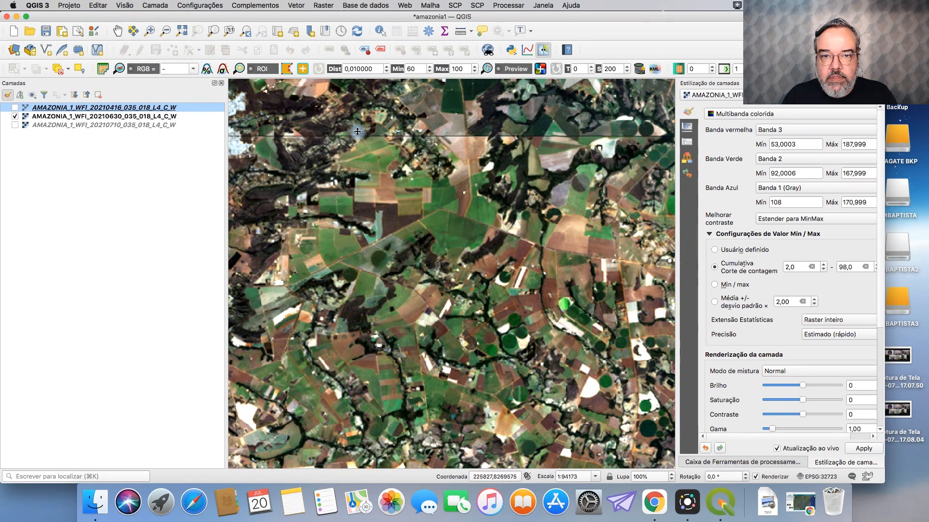
{"action": "scroll", "coordinate": [365, 158], "scroll_direction": "down", "scroll_amount": 1}
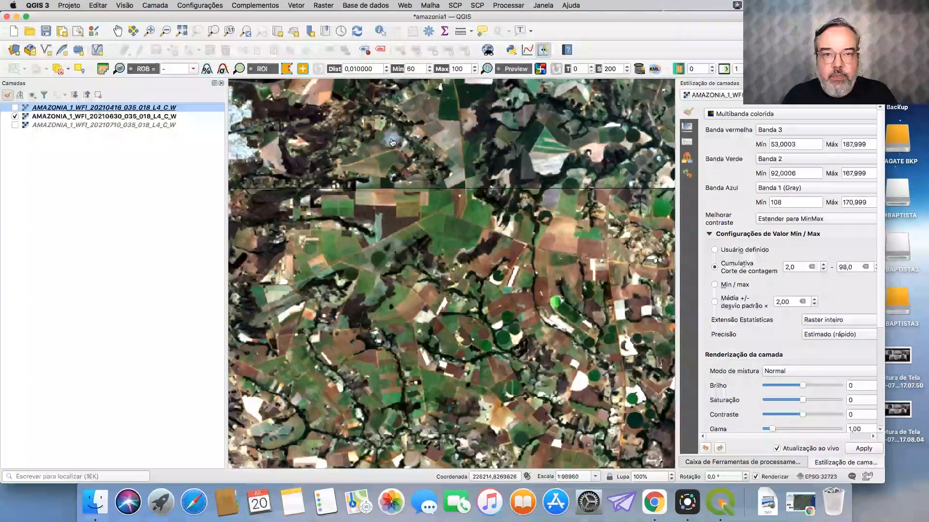
Examine central Brasília beside the lake close up in AMAZONIA_1_WFI_20210630_035_018_L4_C_W
{"action": "left_click", "coordinate": [183, 32]}
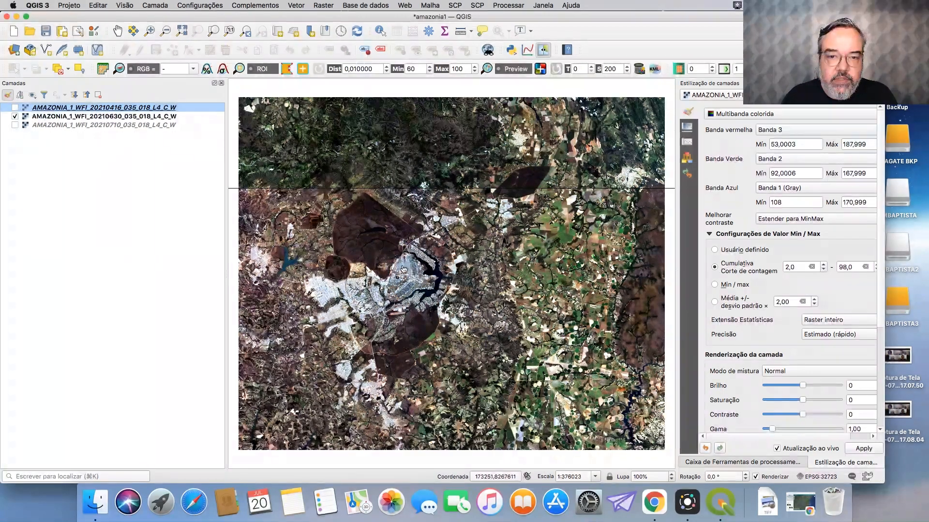
{"action": "left_click", "coordinate": [150, 31]}
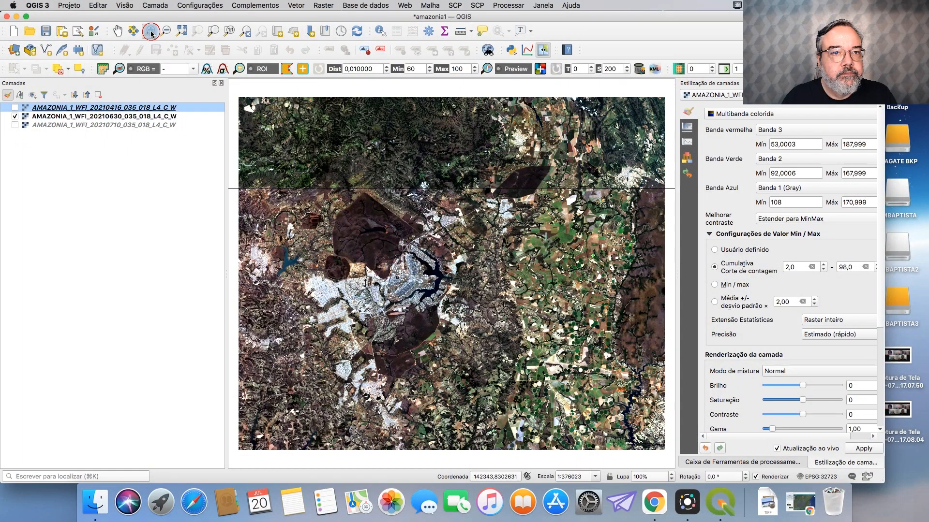
{"action": "left_click_drag", "start_coordinate": [390, 262], "coordinate": [437, 296]}
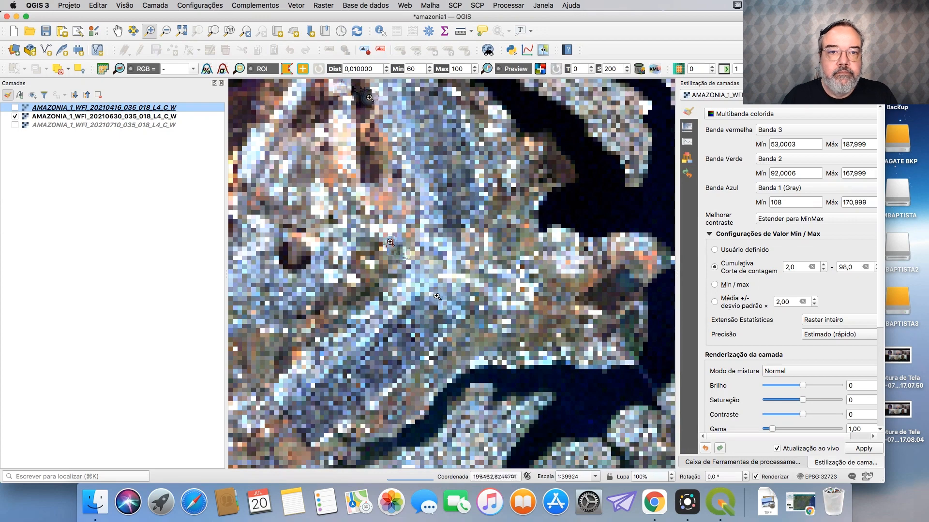
Check the pixel size of AMAZONIA_1_WFI_20210416_035_018_L4_C_W in its layer information, leaving the properties unchanged
{"action": "left_click", "coordinate": [163, 108]}
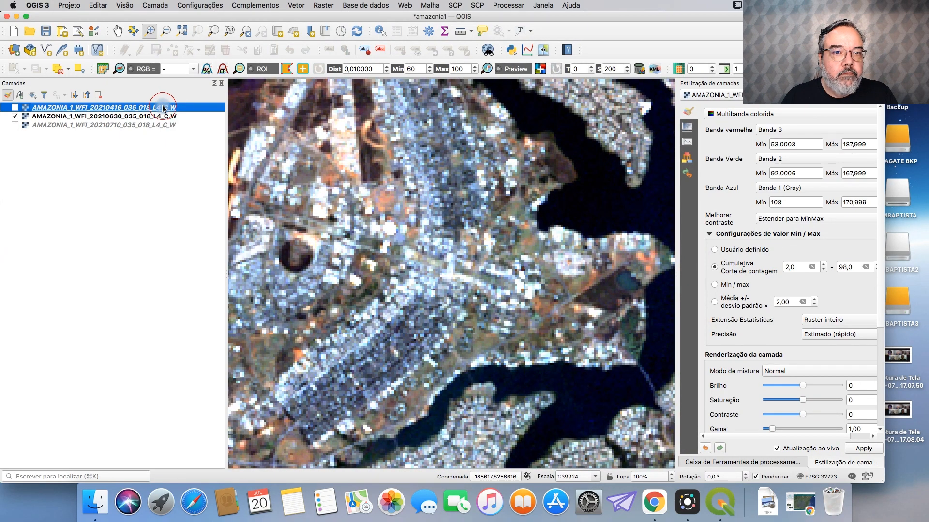
{"action": "double_click", "coordinate": [147, 114]}
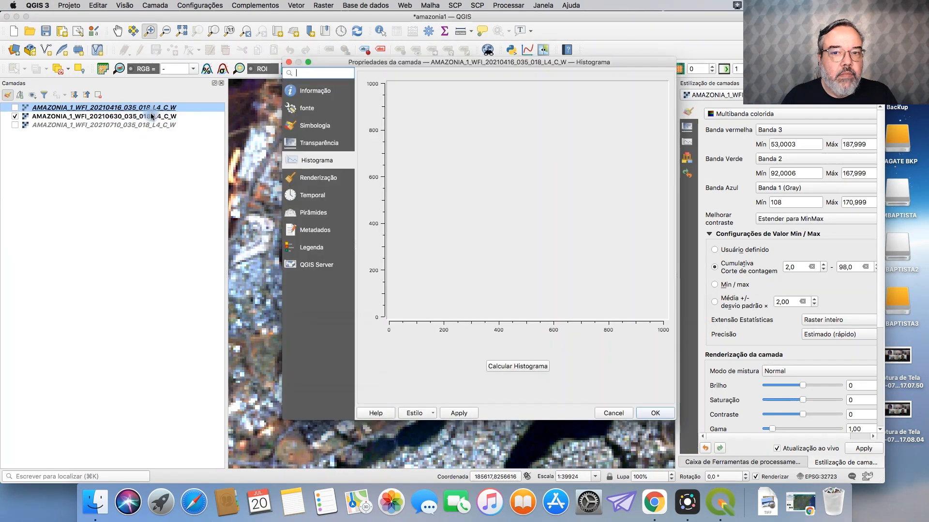
{"action": "left_click", "coordinate": [308, 90]}
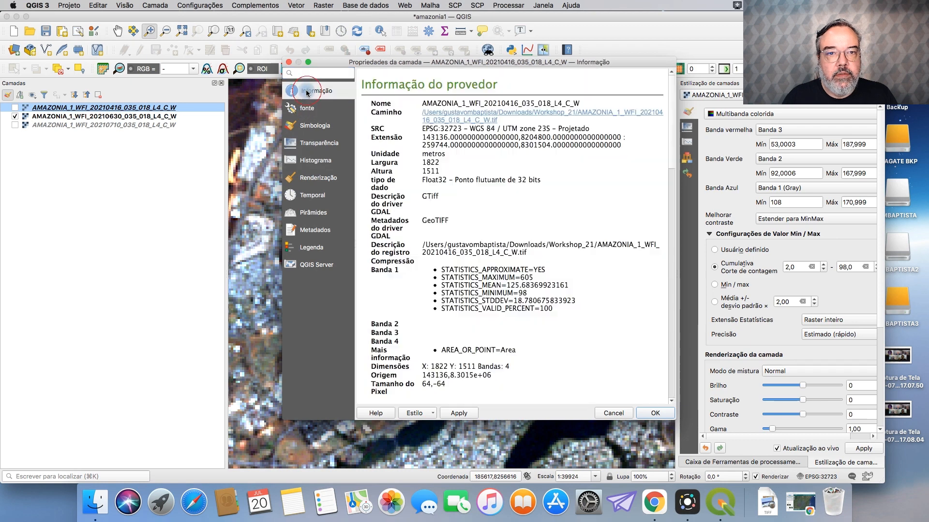
{"action": "scroll", "coordinate": [512, 260], "scroll_direction": "down", "scroll_amount": 3}
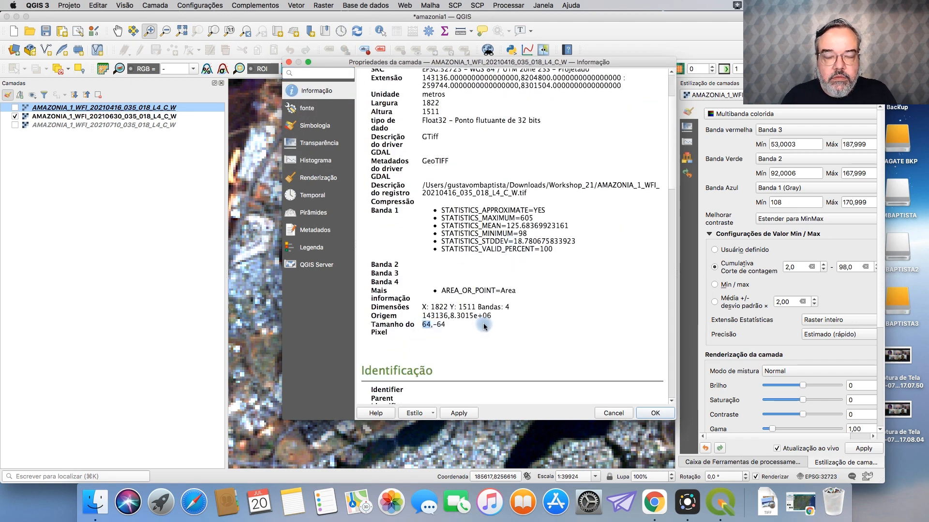
{"action": "left_click", "coordinate": [623, 414]}
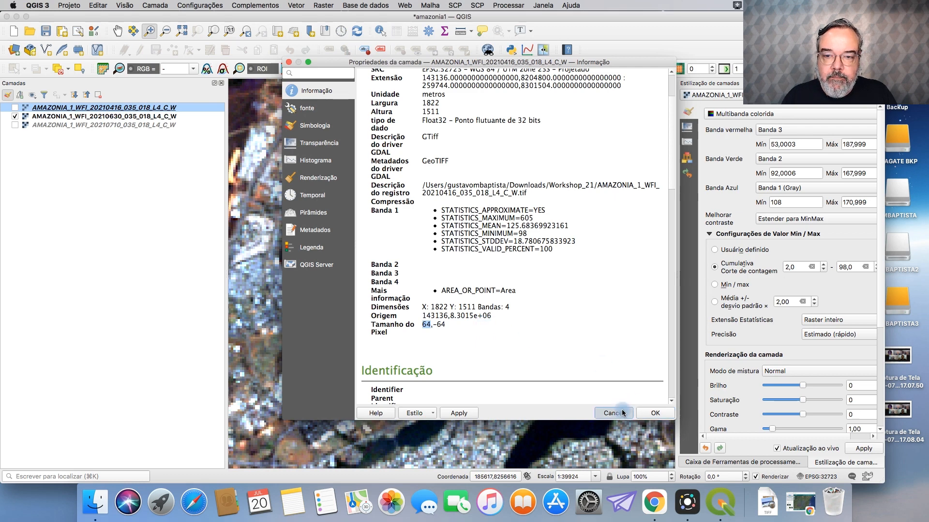
{"action": "left_click", "coordinate": [622, 413]}
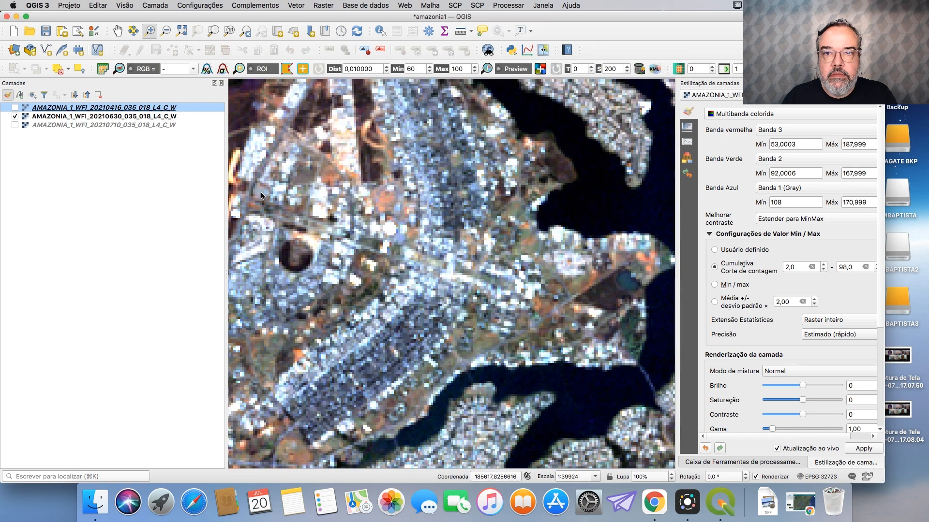
Compare central Brasília by swiping AMAZONIA_1_WFI_20210416_035_018_L4_C_W horizontally over AMAZONIA_1_WFI_20210630_035_018_L4_C_W
{"action": "left_click", "coordinate": [543, 51]}
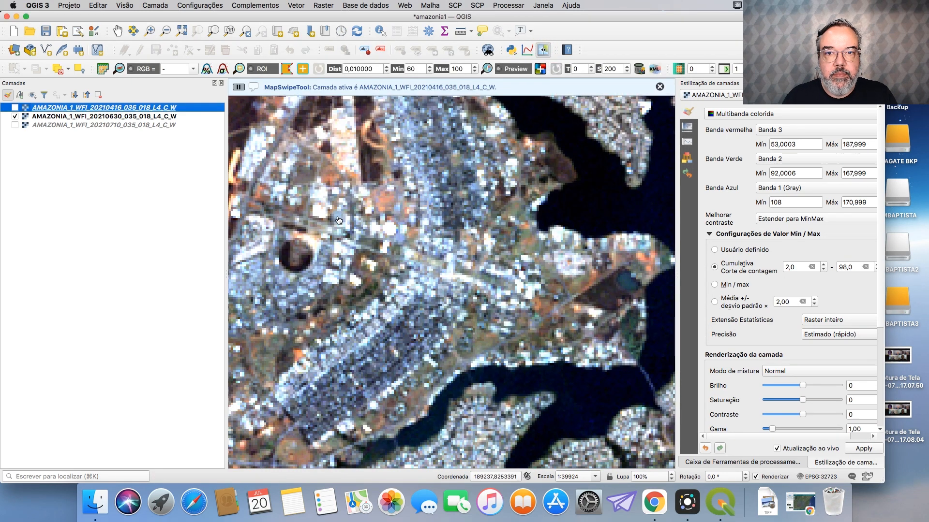
{"action": "left_click_drag", "start_coordinate": [288, 223], "coordinate": [440, 220]}
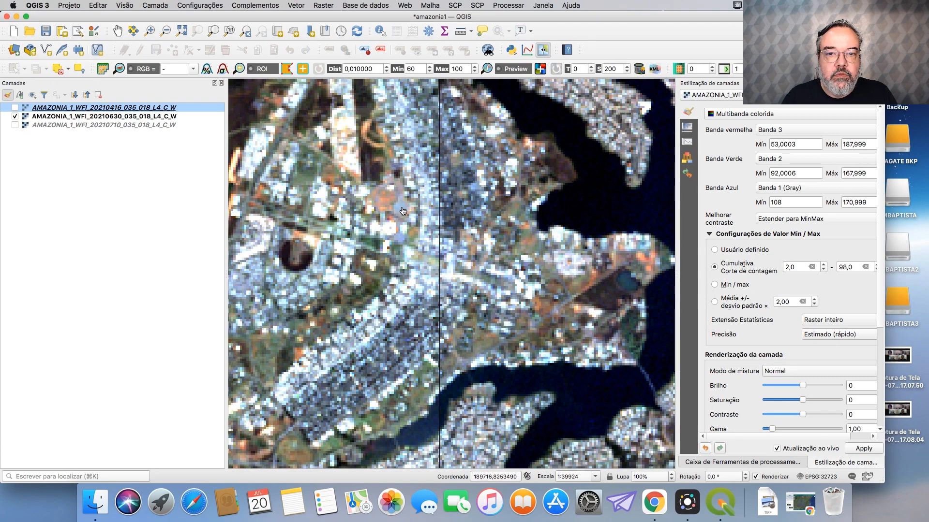
Compare Brasília and its wider surroundings by swiping AMAZONIA_1_WFI_20210416_035_018_L4_C_W across the lake over AMAZONIA_1_WFI_20210630_035_018_L4_C_W
{"action": "scroll", "coordinate": [403, 211], "scroll_direction": "down", "scroll_amount": 3}
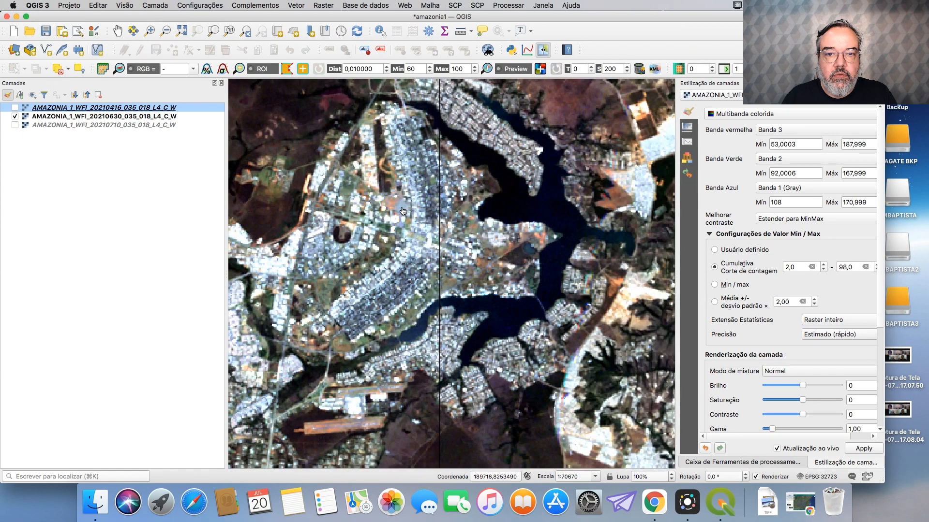
{"action": "left_click_drag", "start_coordinate": [285, 202], "coordinate": [509, 209]}
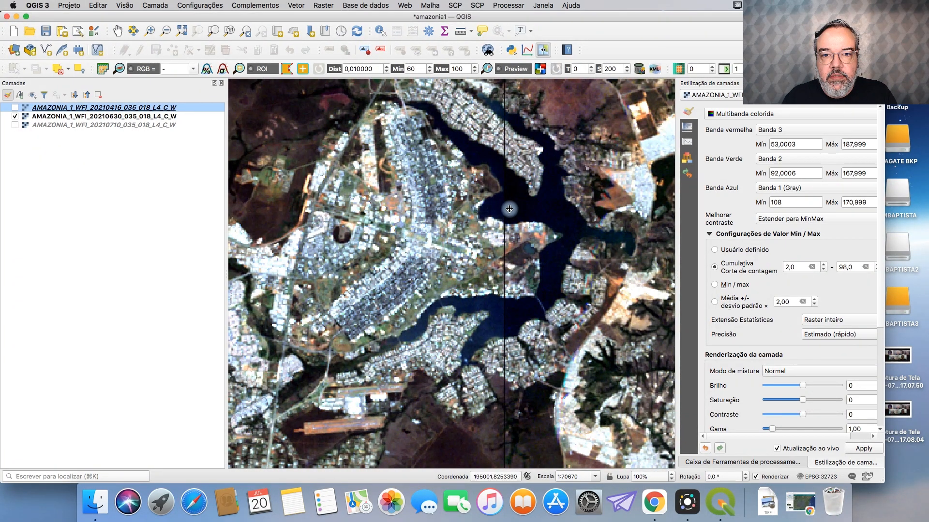
{"action": "left_click_drag", "start_coordinate": [509, 209], "coordinate": [497, 171]}
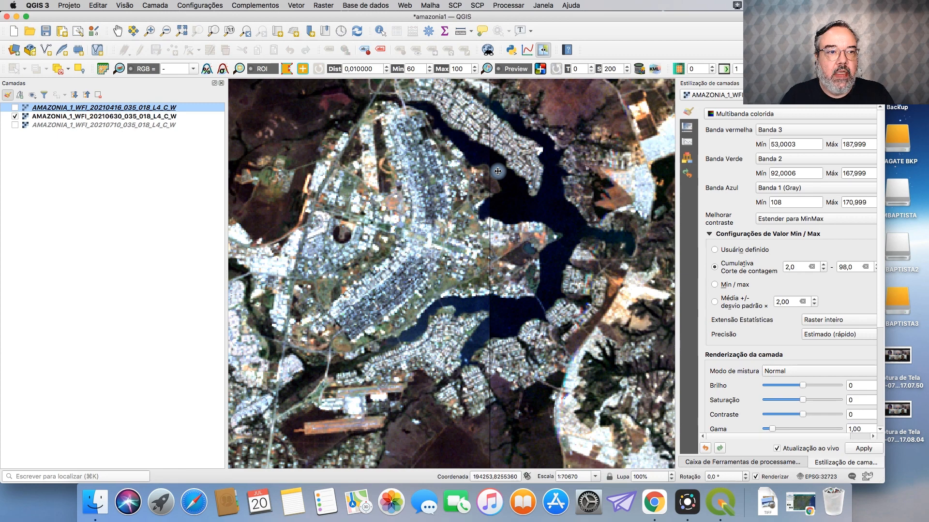
Display AMAZONIA_1_WFI_20210416_035_018_L4_C_W and AMAZONIA_1_WFI_20210710_035_018_L4_C_W as well, and turn off the map swipe tool
{"action": "left_click", "coordinate": [15, 108]}
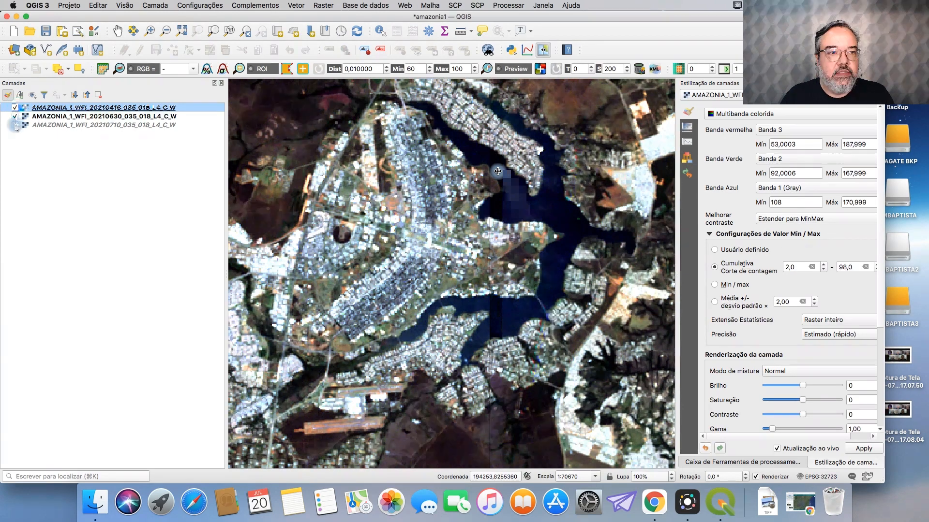
{"action": "left_click", "coordinate": [15, 125]}
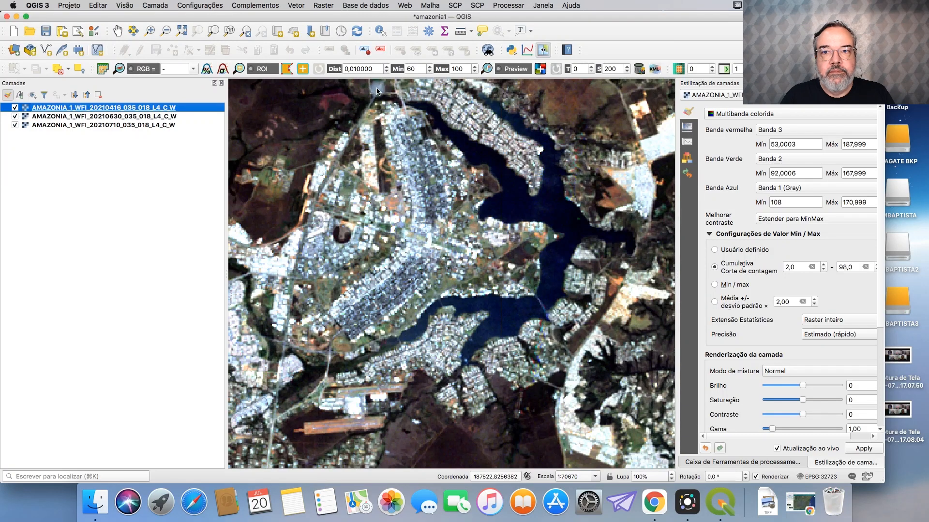
{"action": "left_click", "coordinate": [543, 50]}
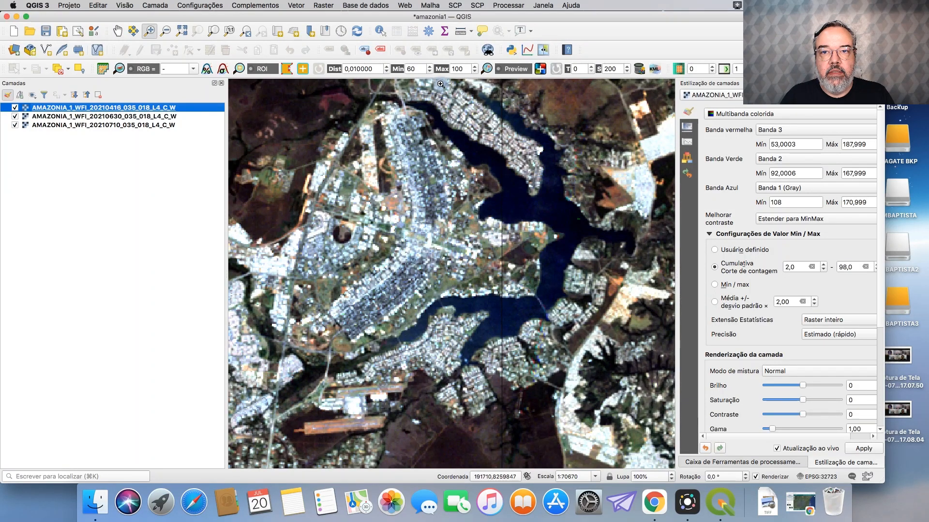
Compare Brasília across the three dates by toggling the 20210416 and 20210630 layers, leaving only AMAZONIA_1_WFI_20210710_035_018_L4_C_W displayed
{"action": "left_click", "coordinate": [15, 108]}
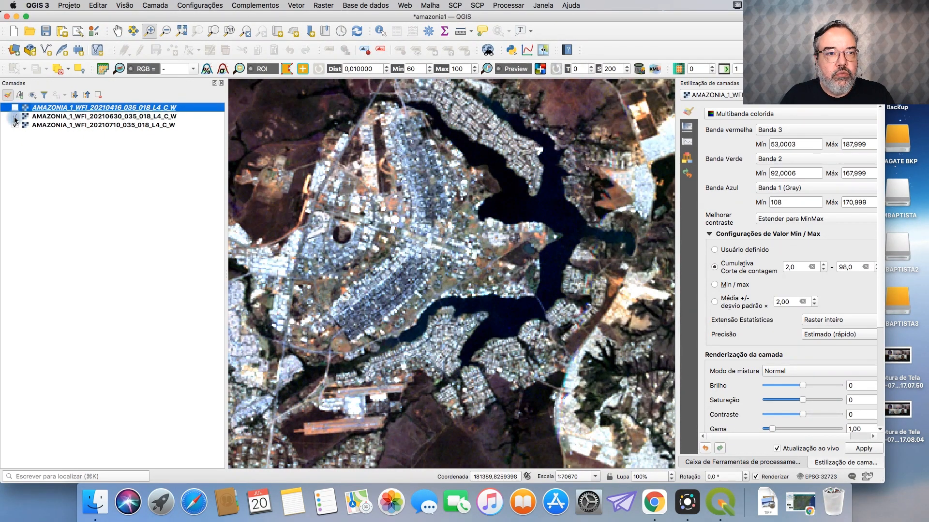
{"action": "left_click", "coordinate": [15, 117]}
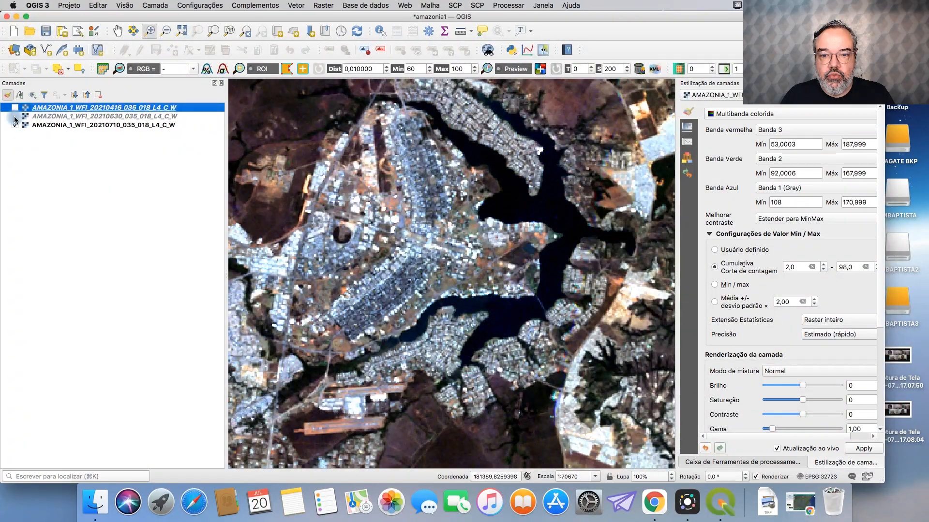
{"action": "left_click", "coordinate": [15, 118]}
{"action": "left_click", "coordinate": [16, 108]}
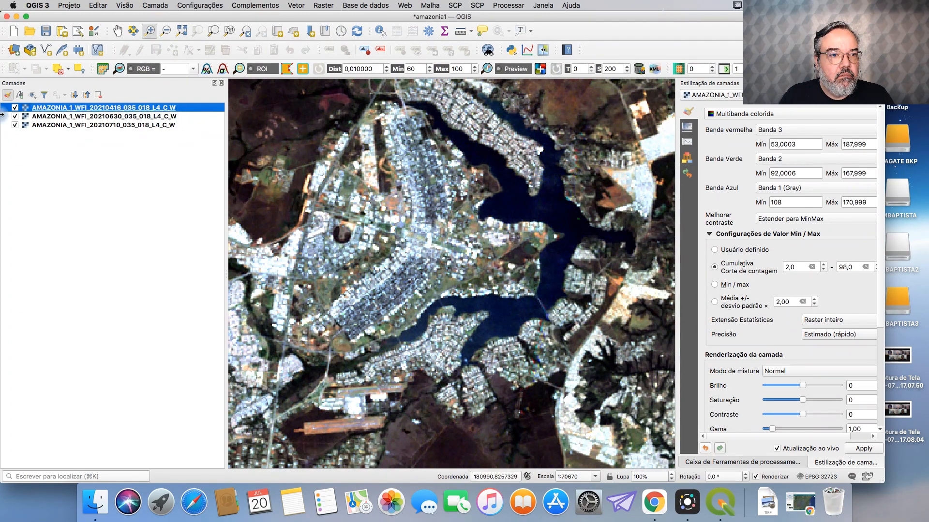
{"action": "left_click", "coordinate": [15, 108]}
{"action": "left_click", "coordinate": [15, 116]}
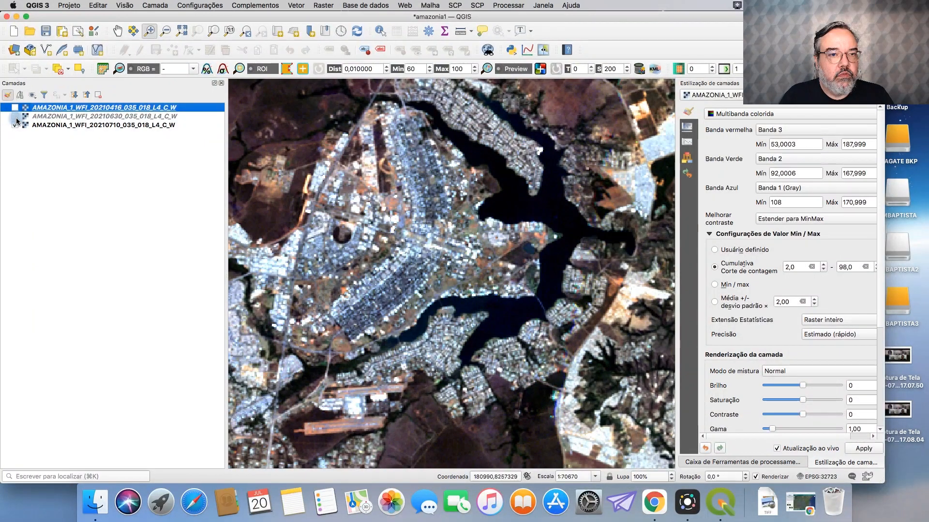
Examine the reservoir and dark vegetated park northwest of Brasília close up in AMAZONIA_1_WFI_20210710_035_018_L4_C_W
{"action": "left_click", "coordinate": [117, 31]}
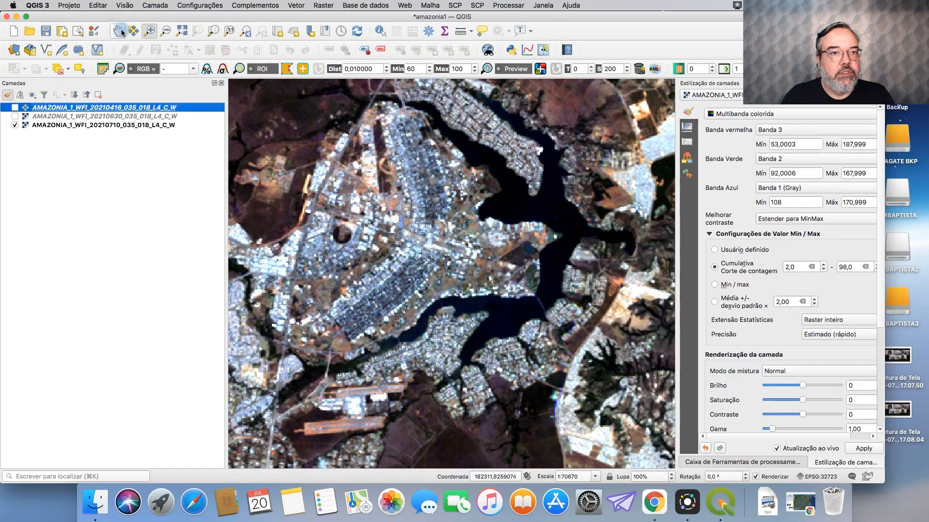
{"action": "left_click_drag", "start_coordinate": [261, 134], "coordinate": [356, 224]}
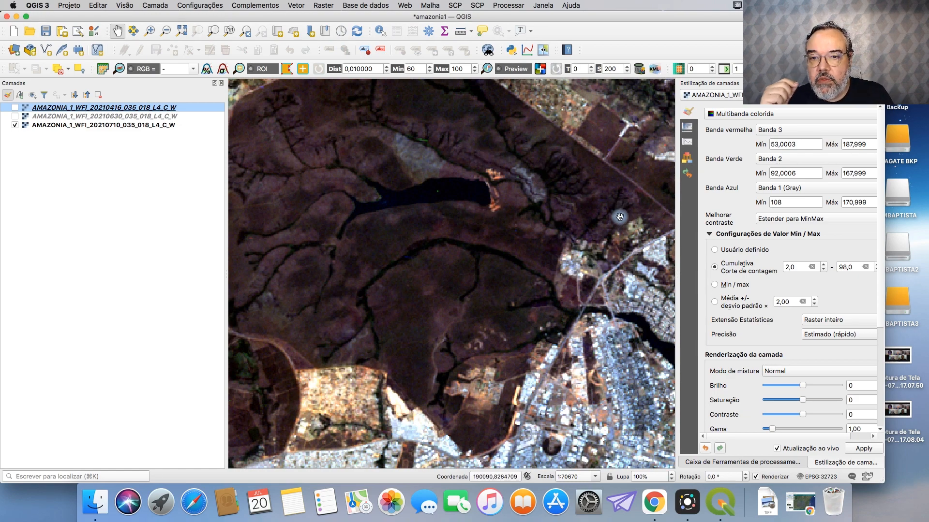
{"action": "scroll", "coordinate": [628, 216], "scroll_direction": "up", "scroll_amount": 2}
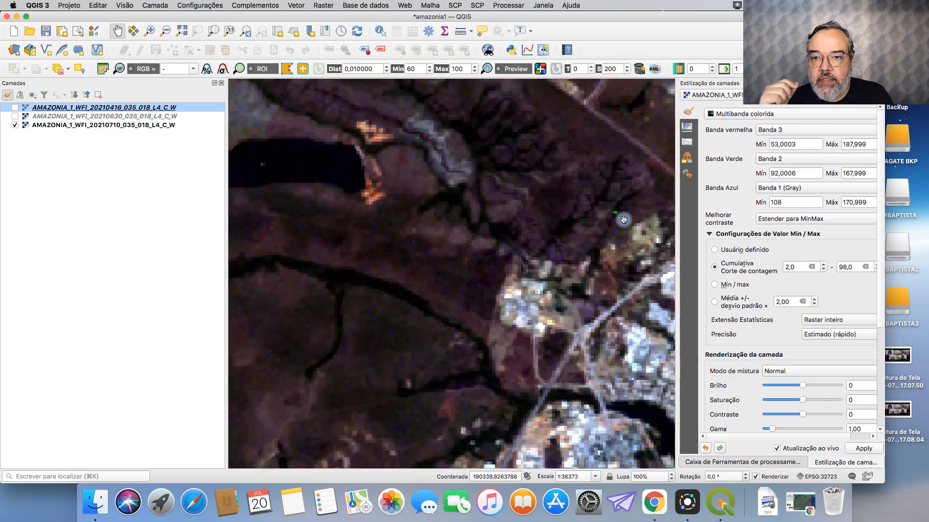
{"action": "scroll", "coordinate": [624, 220], "scroll_direction": "up", "scroll_amount": 1}
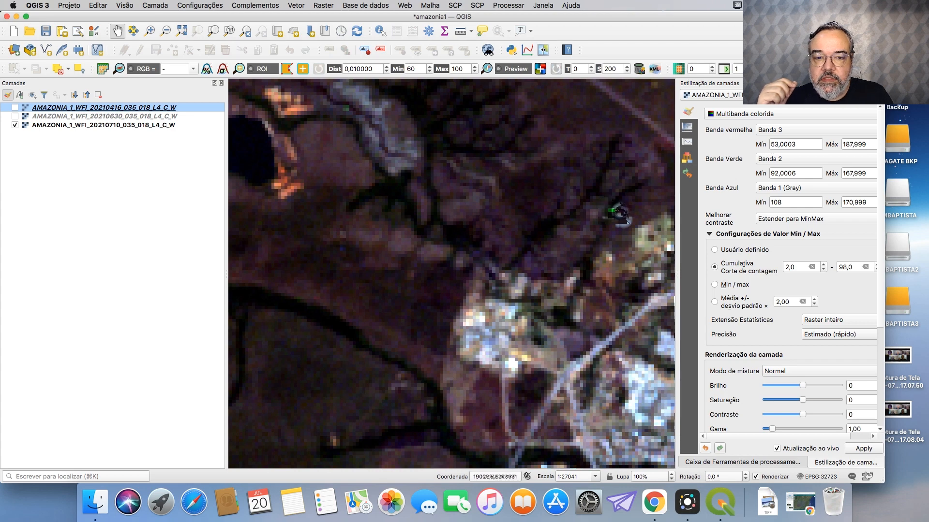
{"action": "scroll", "coordinate": [620, 214], "scroll_direction": "up", "scroll_amount": 1}
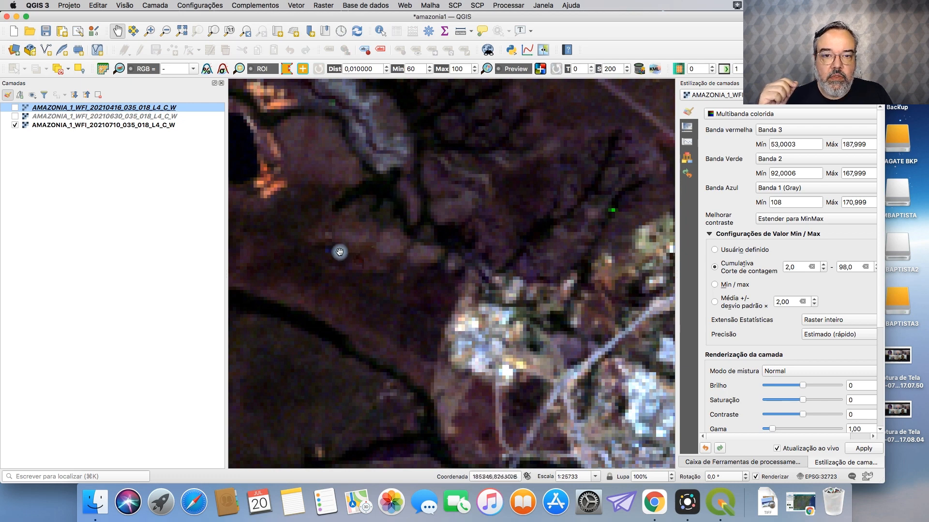
{"action": "left_click_drag", "start_coordinate": [340, 251], "coordinate": [570, 175]}
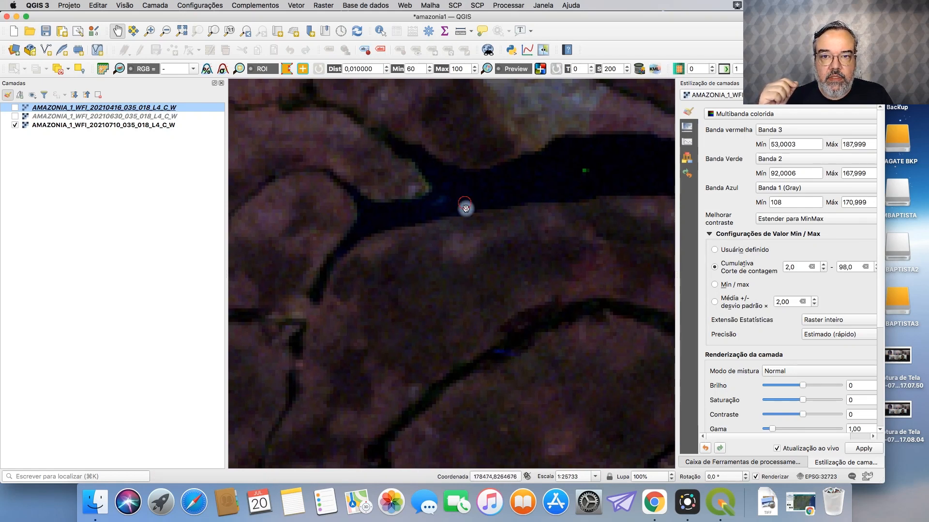
{"action": "left_click_drag", "start_coordinate": [465, 208], "coordinate": [472, 284]}
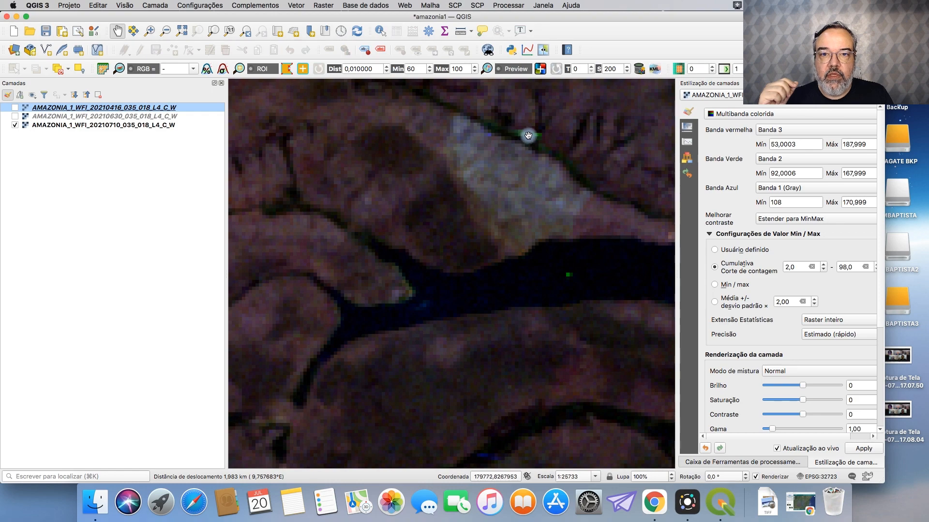
{"action": "scroll", "coordinate": [508, 200], "scroll_direction": "down", "scroll_amount": 3}
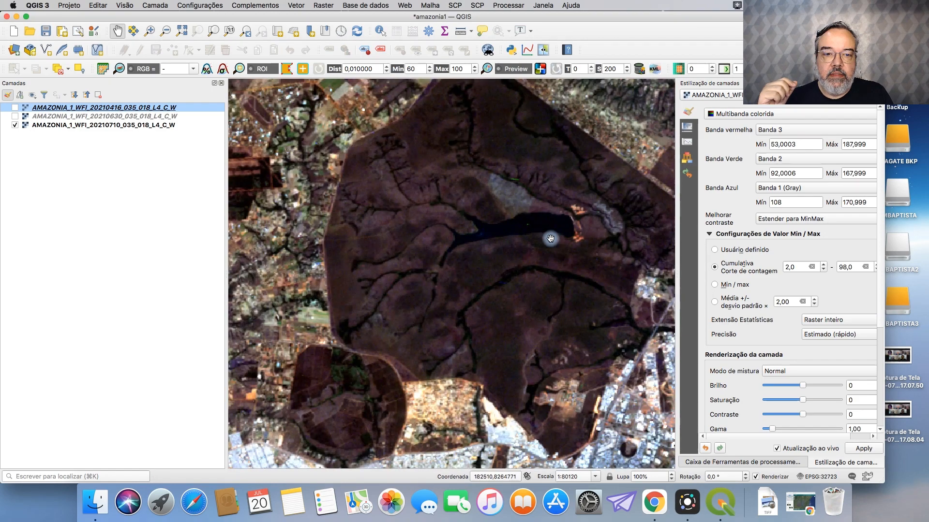
Examine the urban areas around Brasília and the center-pivot farmland to the east in AMAZONIA_1_WFI_20210710_035_018_L4_C_W
{"action": "left_click_drag", "start_coordinate": [431, 210], "coordinate": [585, 180]}
{"action": "left_click_drag", "start_coordinate": [490, 215], "coordinate": [599, 177]}
{"action": "left_click_drag", "start_coordinate": [484, 216], "coordinate": [531, 103]}
{"action": "left_click_drag", "start_coordinate": [498, 387], "coordinate": [545, 288]}
{"action": "scroll", "coordinate": [545, 288], "scroll_direction": "down", "scroll_amount": 1}
{"action": "left_click_drag", "start_coordinate": [584, 337], "coordinate": [456, 226]}
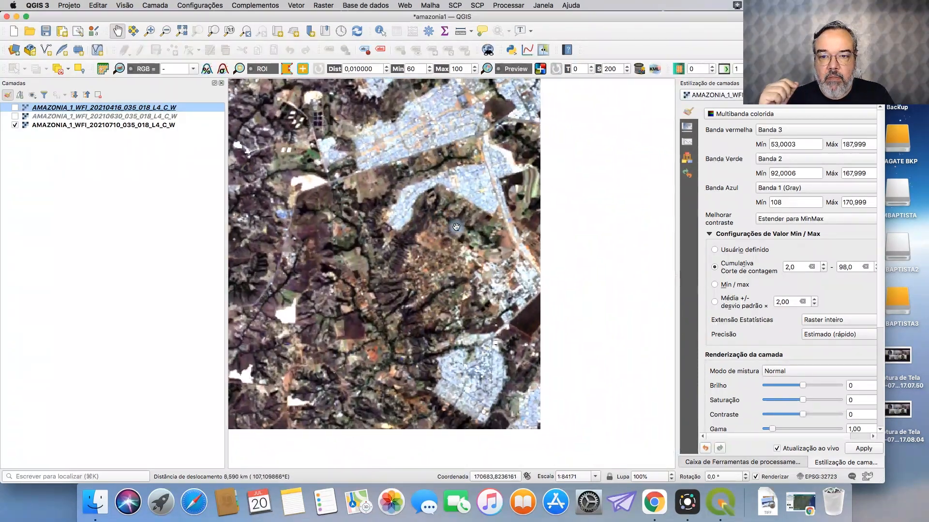
{"action": "left_click_drag", "start_coordinate": [522, 248], "coordinate": [477, 234]}
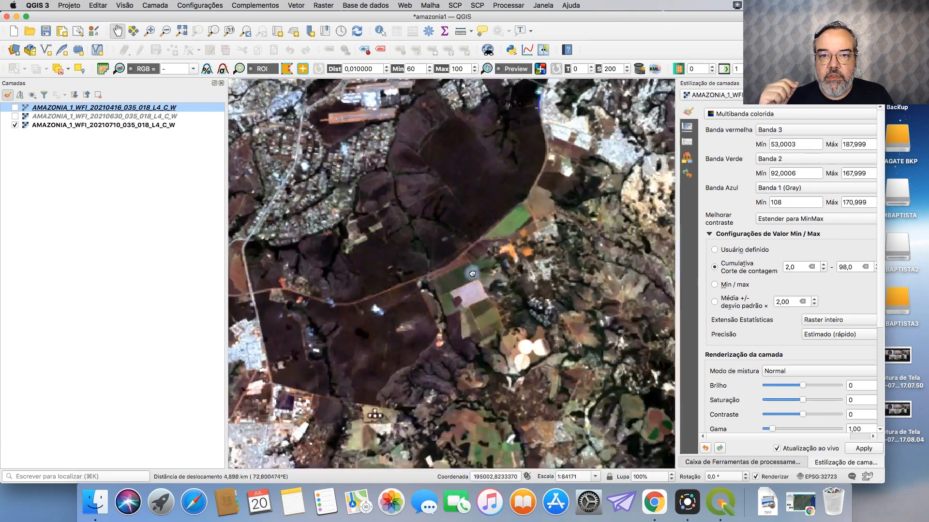
{"action": "left_click_drag", "start_coordinate": [472, 274], "coordinate": [448, 287]}
{"action": "left_click_drag", "start_coordinate": [517, 197], "coordinate": [490, 266]}
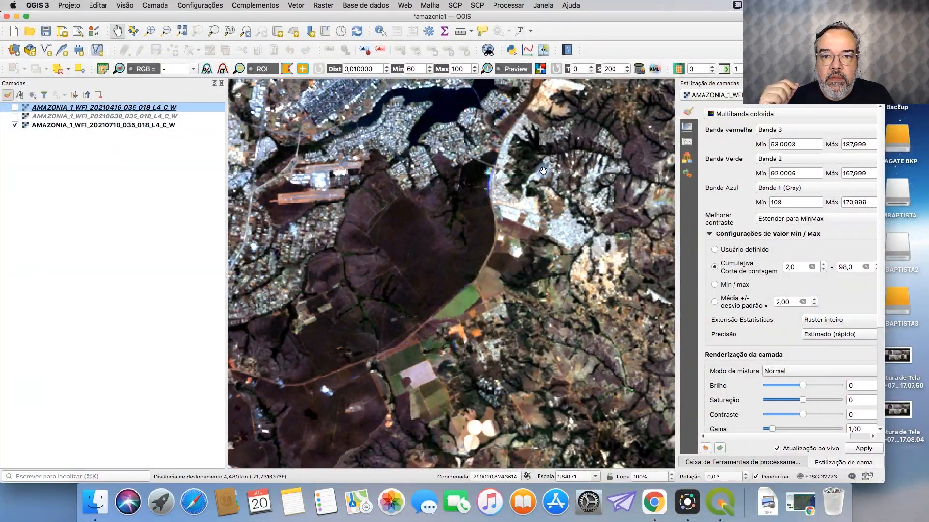
{"action": "left_click_drag", "start_coordinate": [534, 174], "coordinate": [475, 190]}
{"action": "left_click_drag", "start_coordinate": [579, 210], "coordinate": [505, 152]}
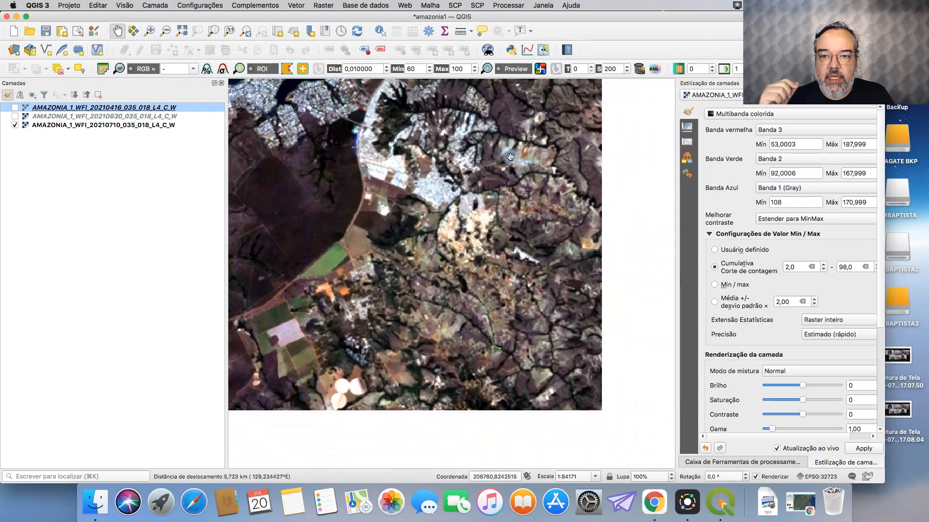
{"action": "left_click_drag", "start_coordinate": [594, 213], "coordinate": [499, 145]}
{"action": "left_click_drag", "start_coordinate": [609, 221], "coordinate": [543, 171]}
{"action": "left_click_drag", "start_coordinate": [608, 209], "coordinate": [490, 162]}
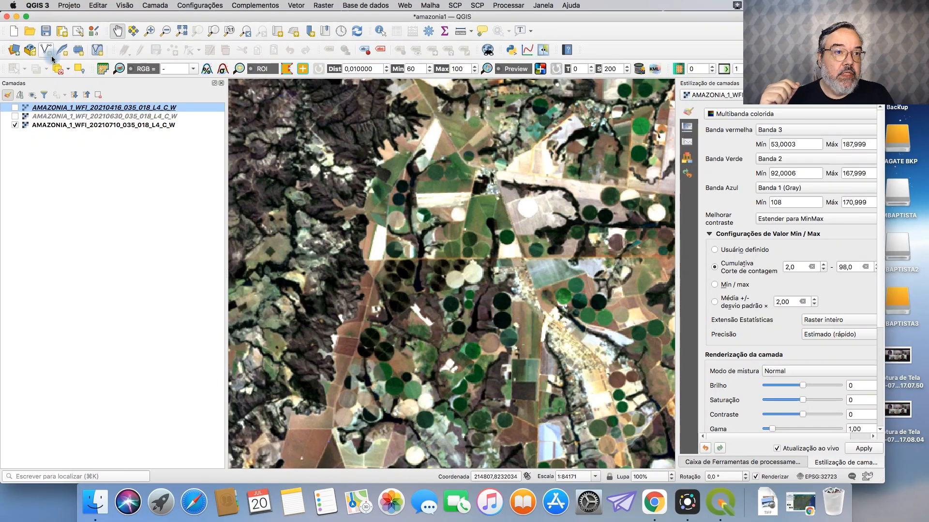
Add the raster file AMAZONIA_1_WFI_20210710_035_018_L4_C.tif from the Transferências folder to the map and close the data source manager
{"action": "left_click", "coordinate": [16, 53]}
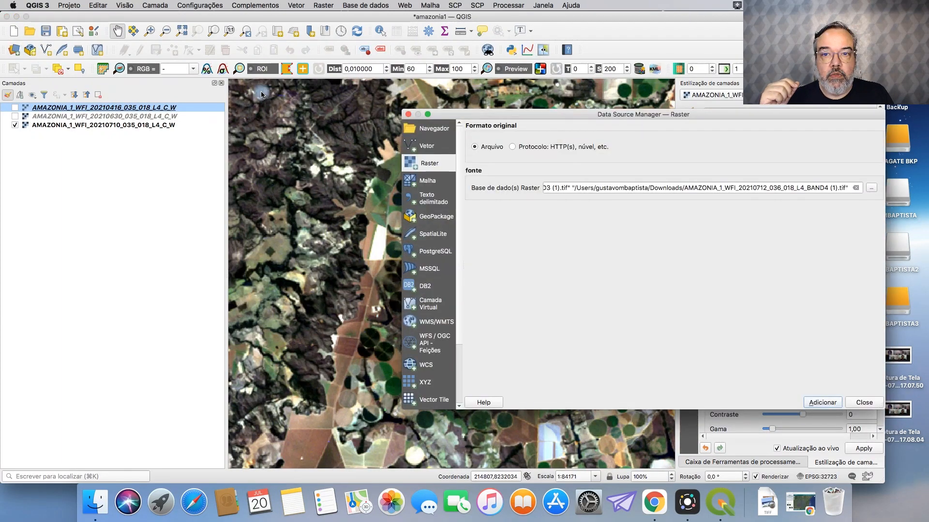
{"action": "left_click", "coordinate": [855, 187]}
{"action": "left_click", "coordinate": [871, 188]}
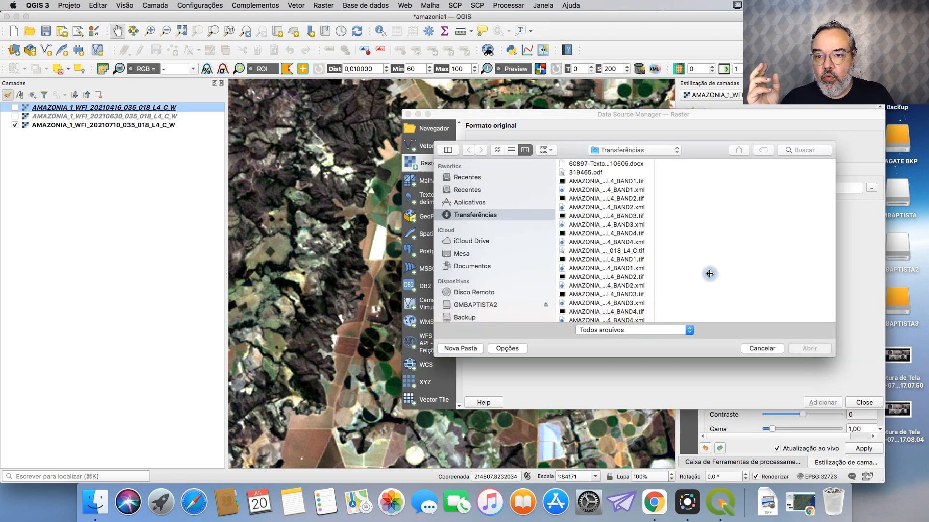
{"action": "scroll", "coordinate": [698, 277], "scroll_direction": "down", "scroll_amount": 15}
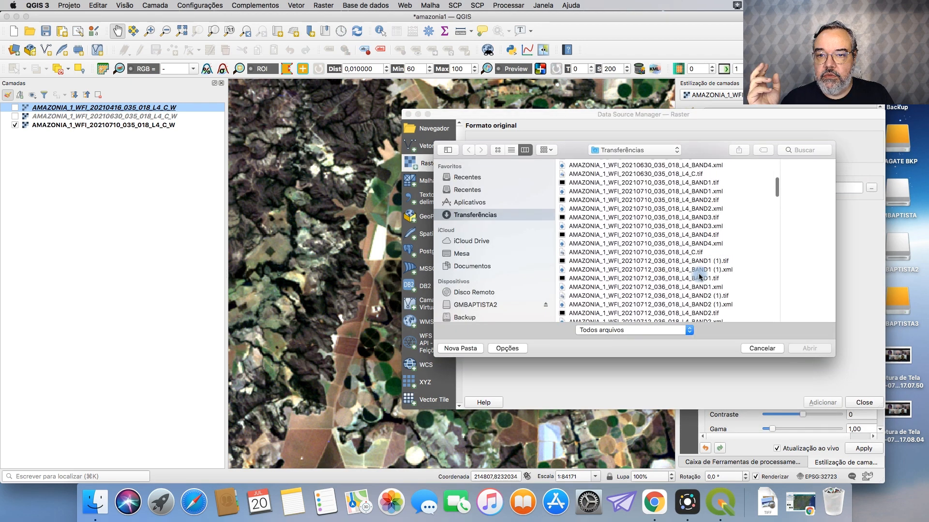
{"action": "scroll", "coordinate": [698, 276], "scroll_direction": "down", "scroll_amount": 1}
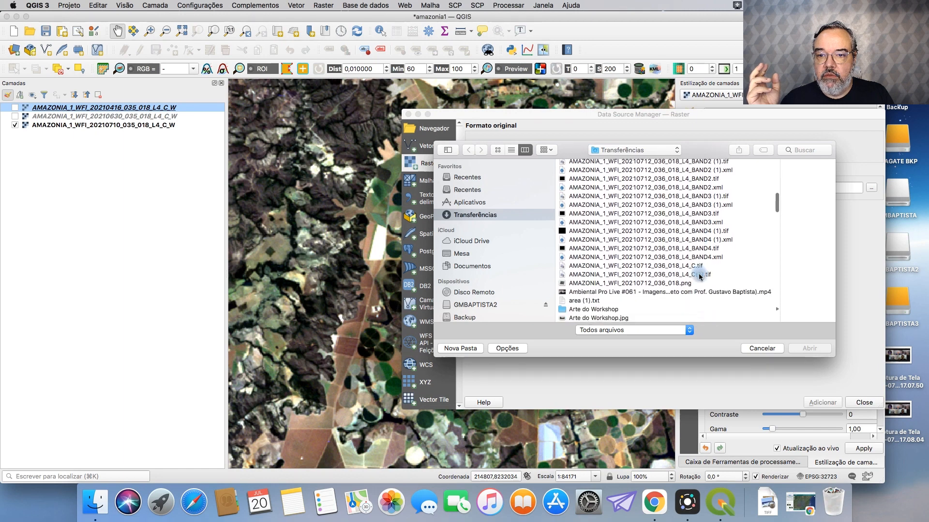
{"action": "scroll", "coordinate": [698, 276], "scroll_direction": "up", "scroll_amount": 3}
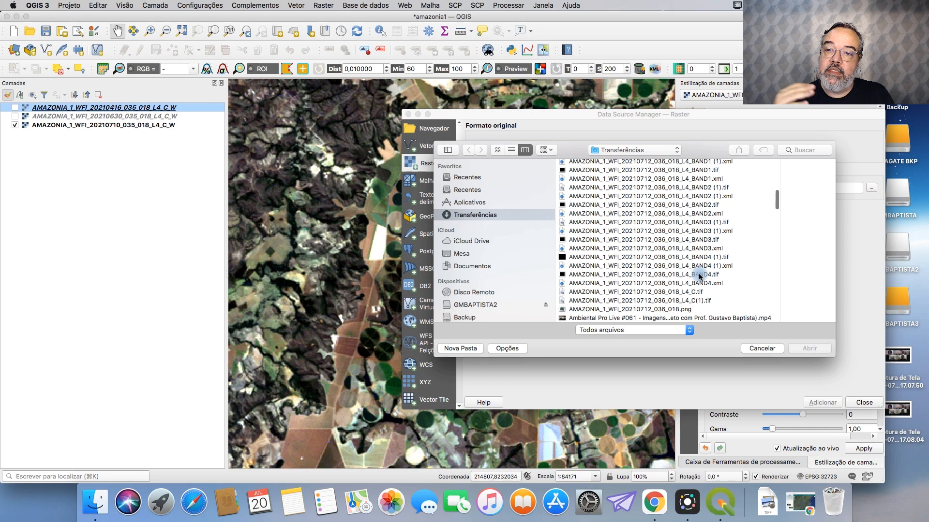
{"action": "scroll", "coordinate": [699, 277], "scroll_direction": "up", "scroll_amount": 5}
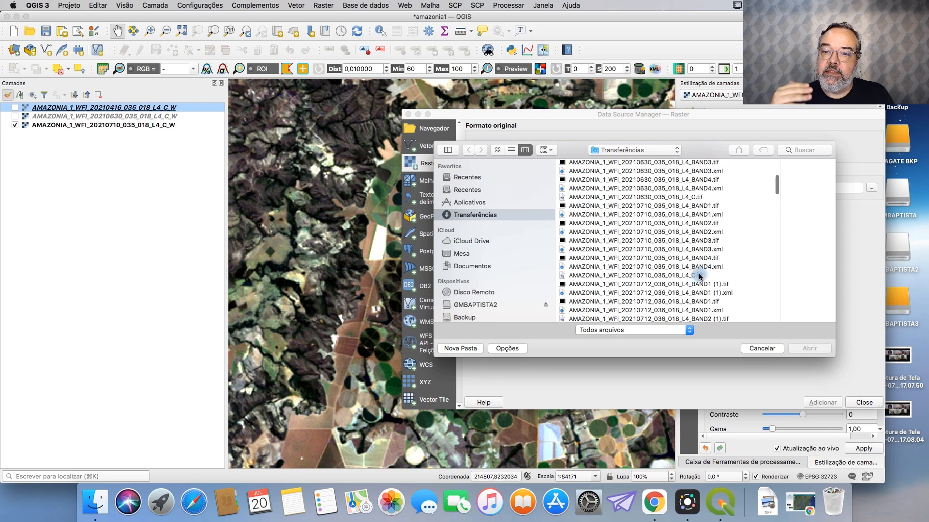
{"action": "left_click", "coordinate": [674, 274]}
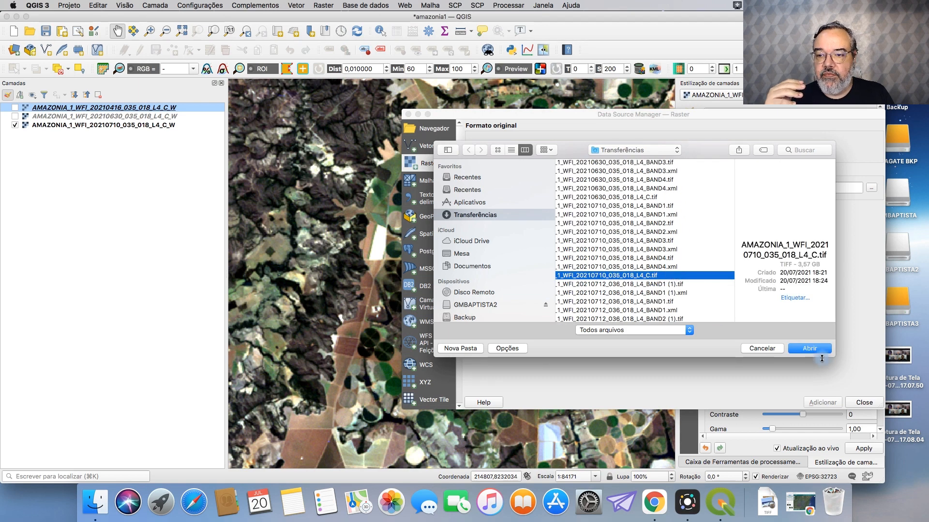
{"action": "left_click", "coordinate": [812, 348]}
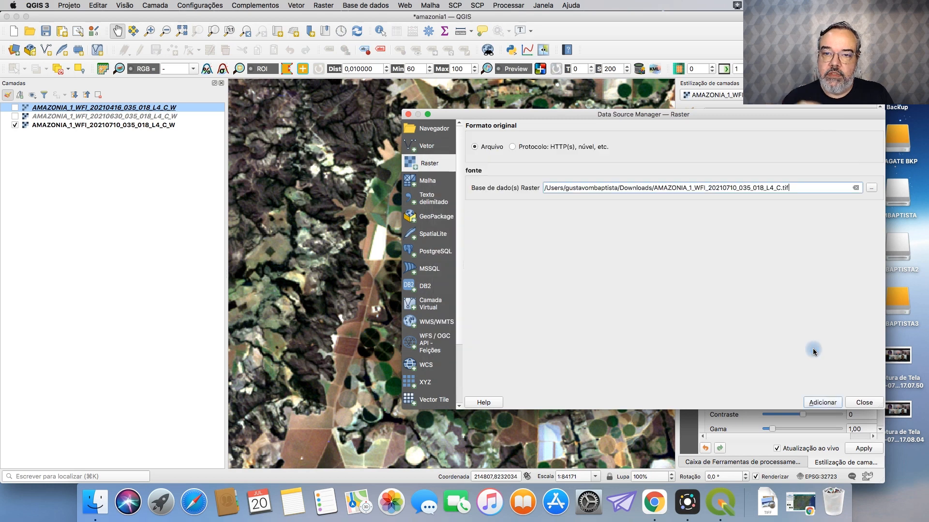
{"action": "left_click", "coordinate": [818, 402]}
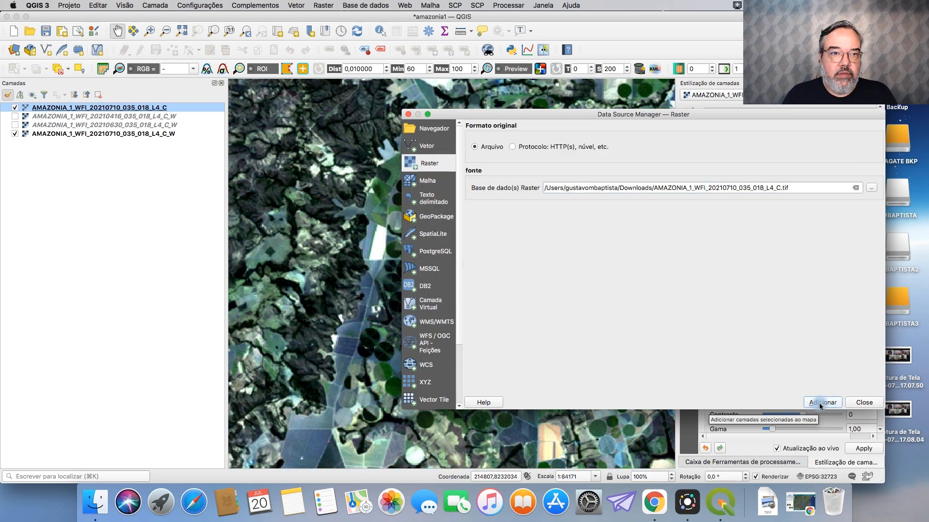
{"action": "left_click", "coordinate": [408, 115]}
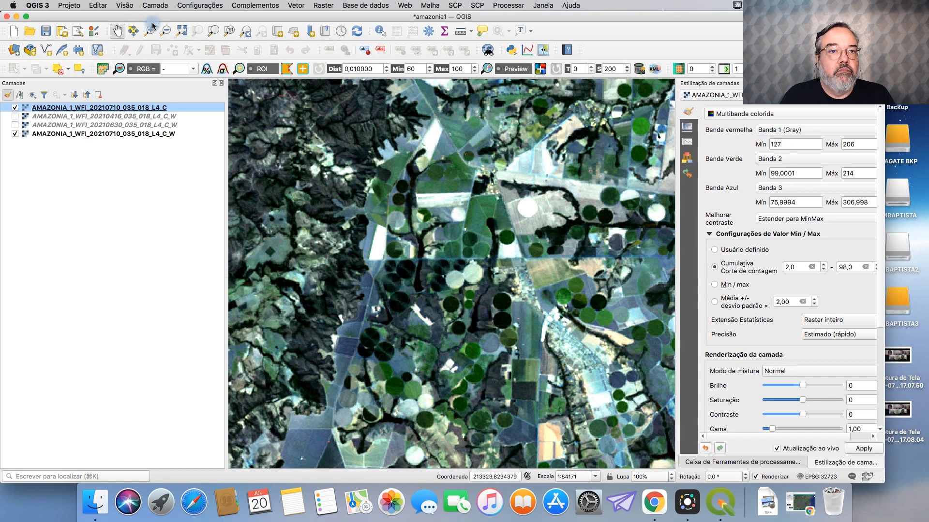
Examine the full extent of the AMAZONIA_1_WFI_20210710_035_018_L4_C scene
{"action": "left_click", "coordinate": [182, 31]}
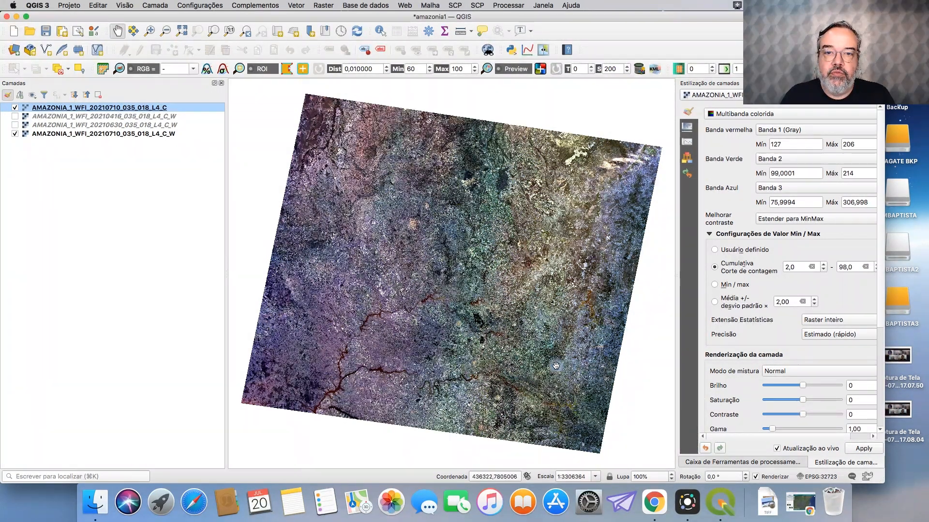
{"action": "scroll", "coordinate": [519, 321], "scroll_direction": "up", "scroll_amount": 2}
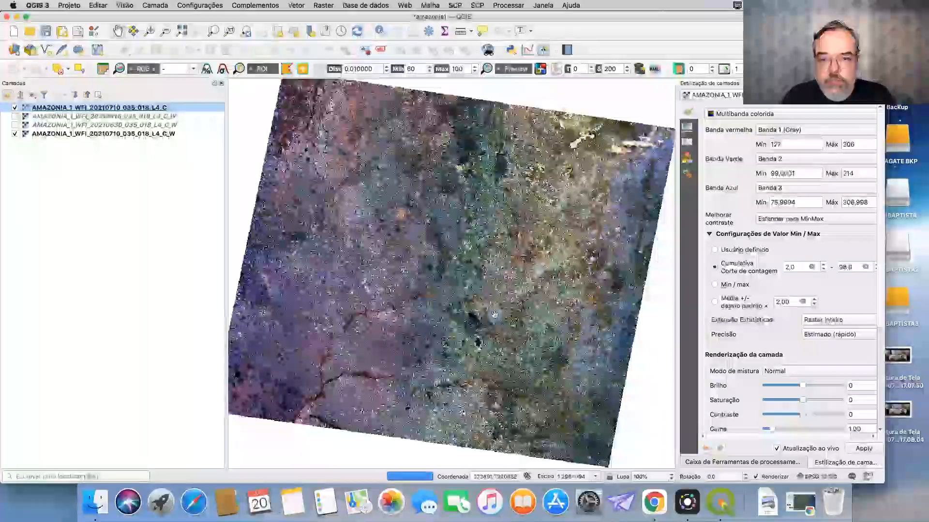